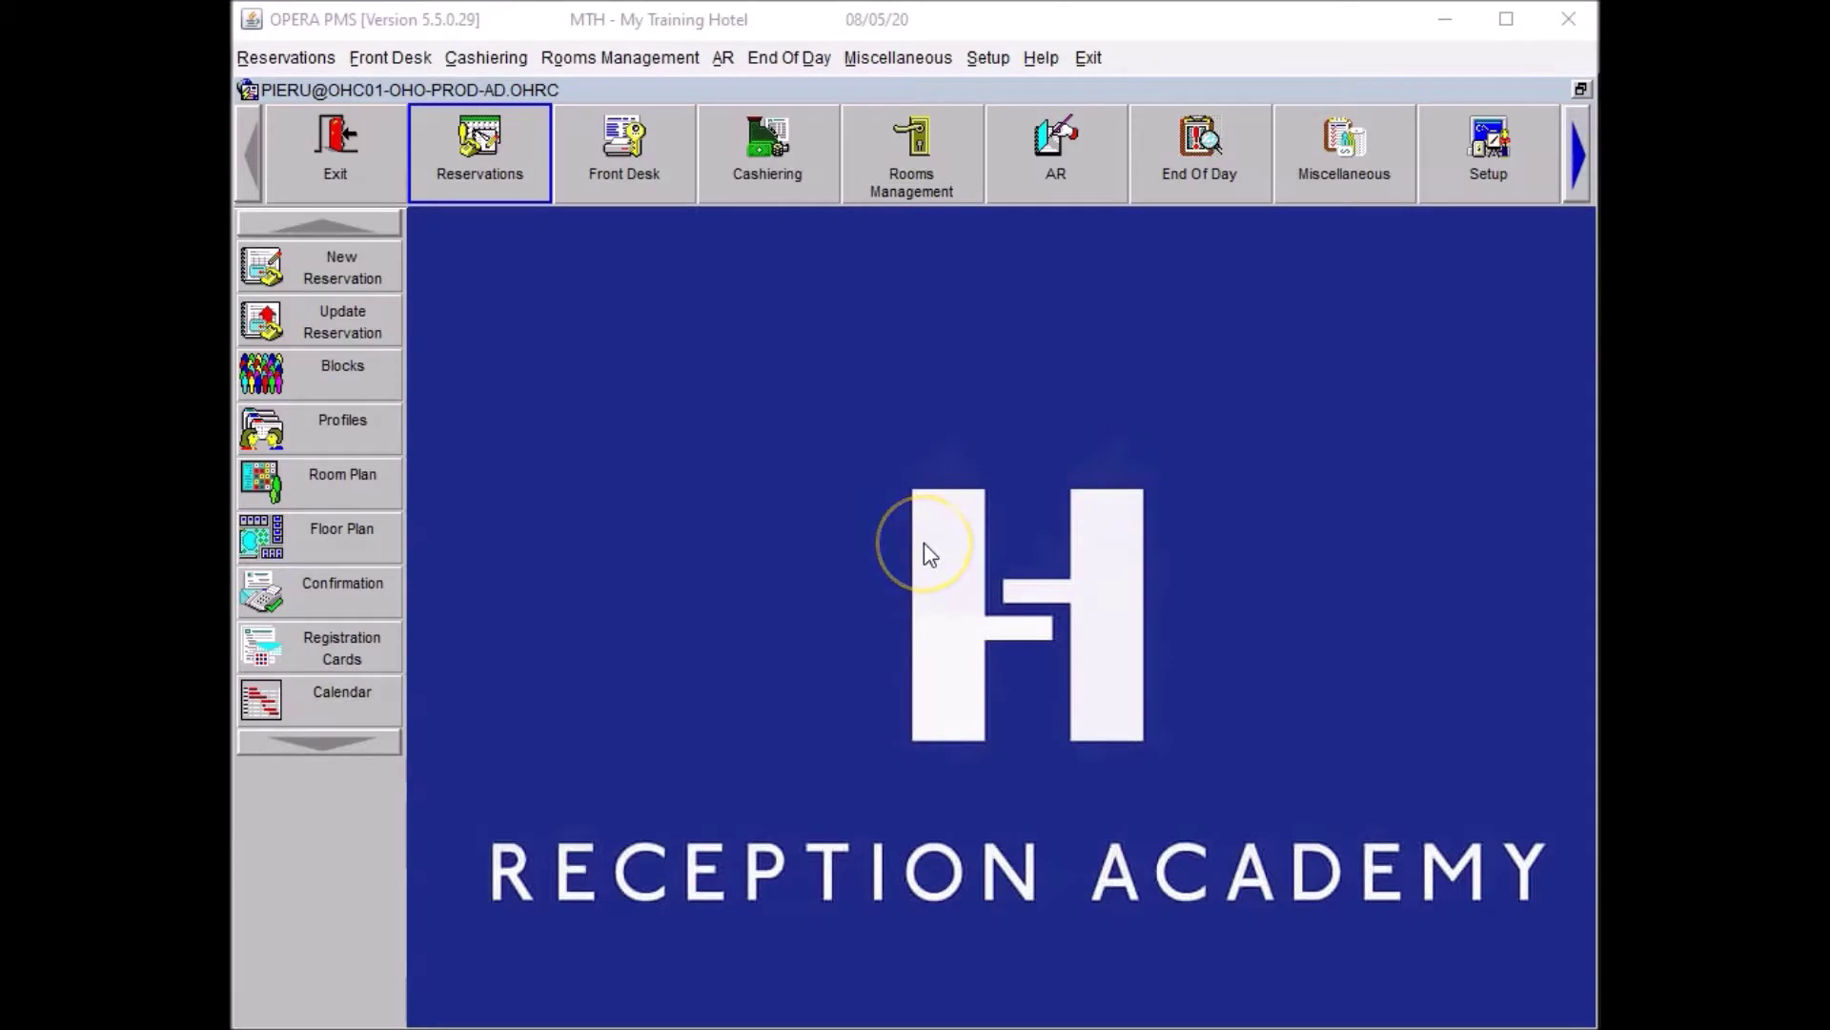
left_click(749, 439)
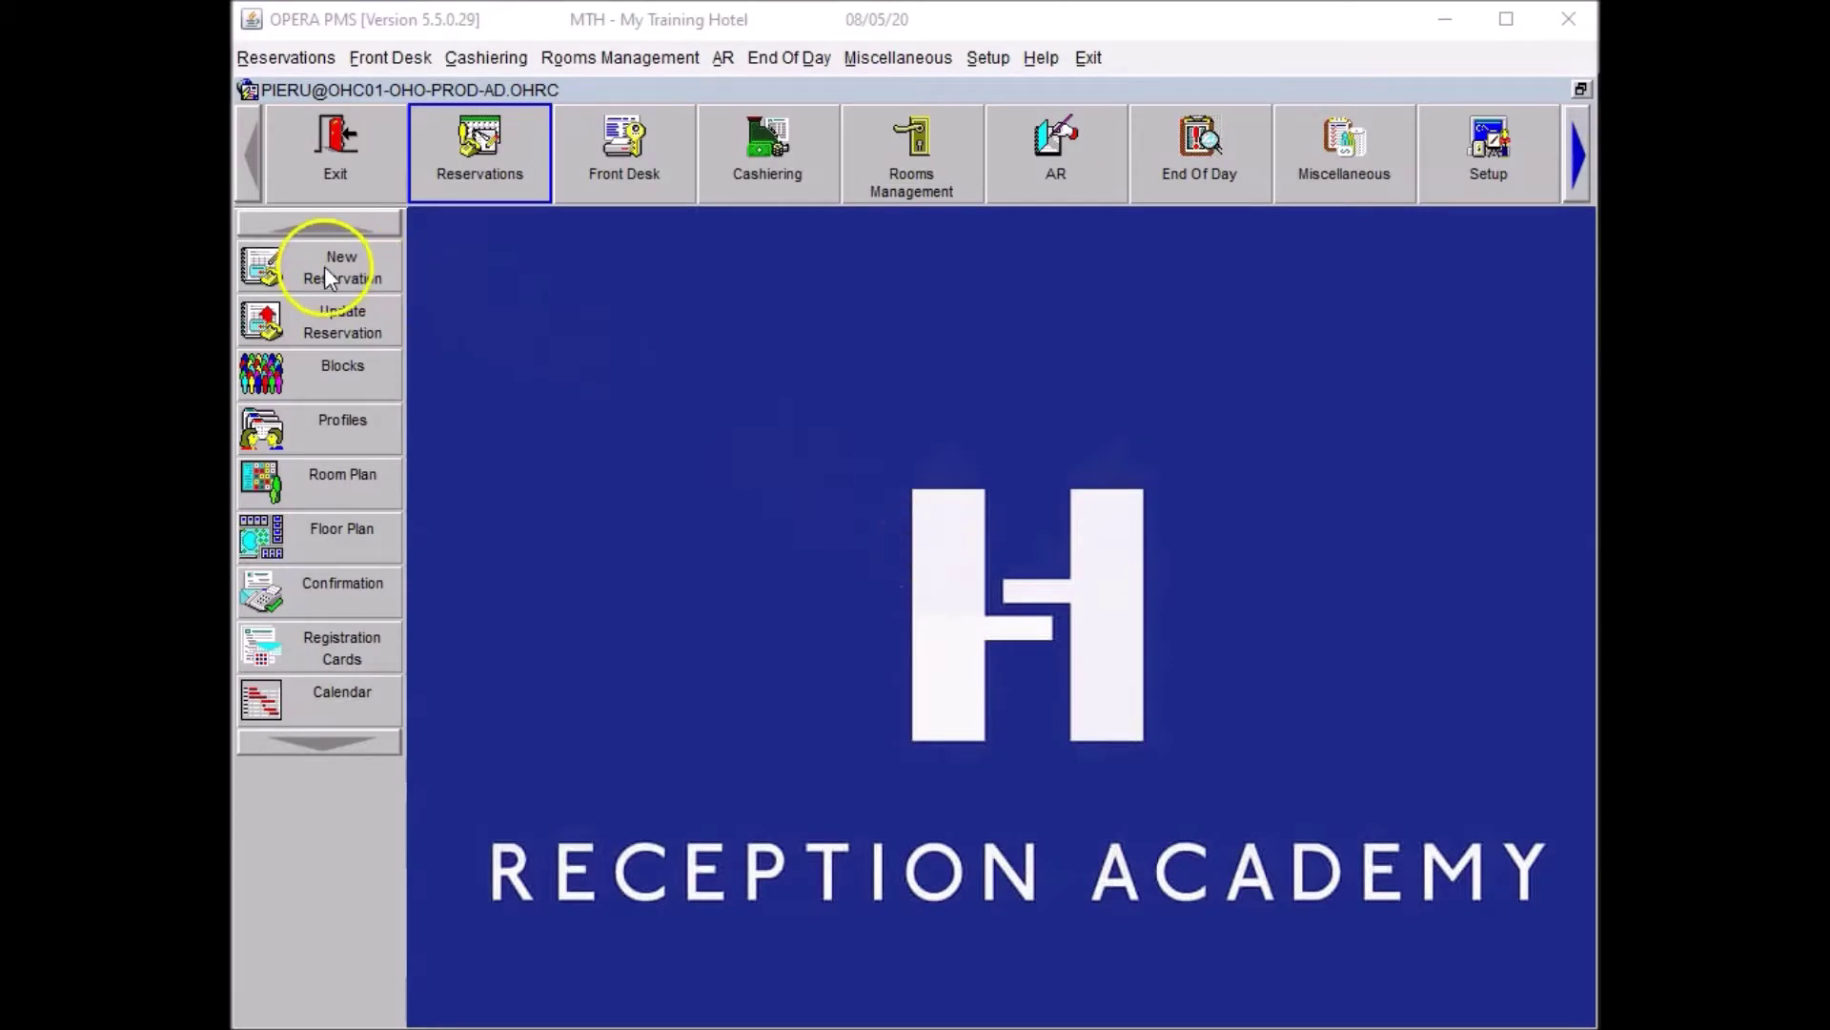
left_click(269, 260)
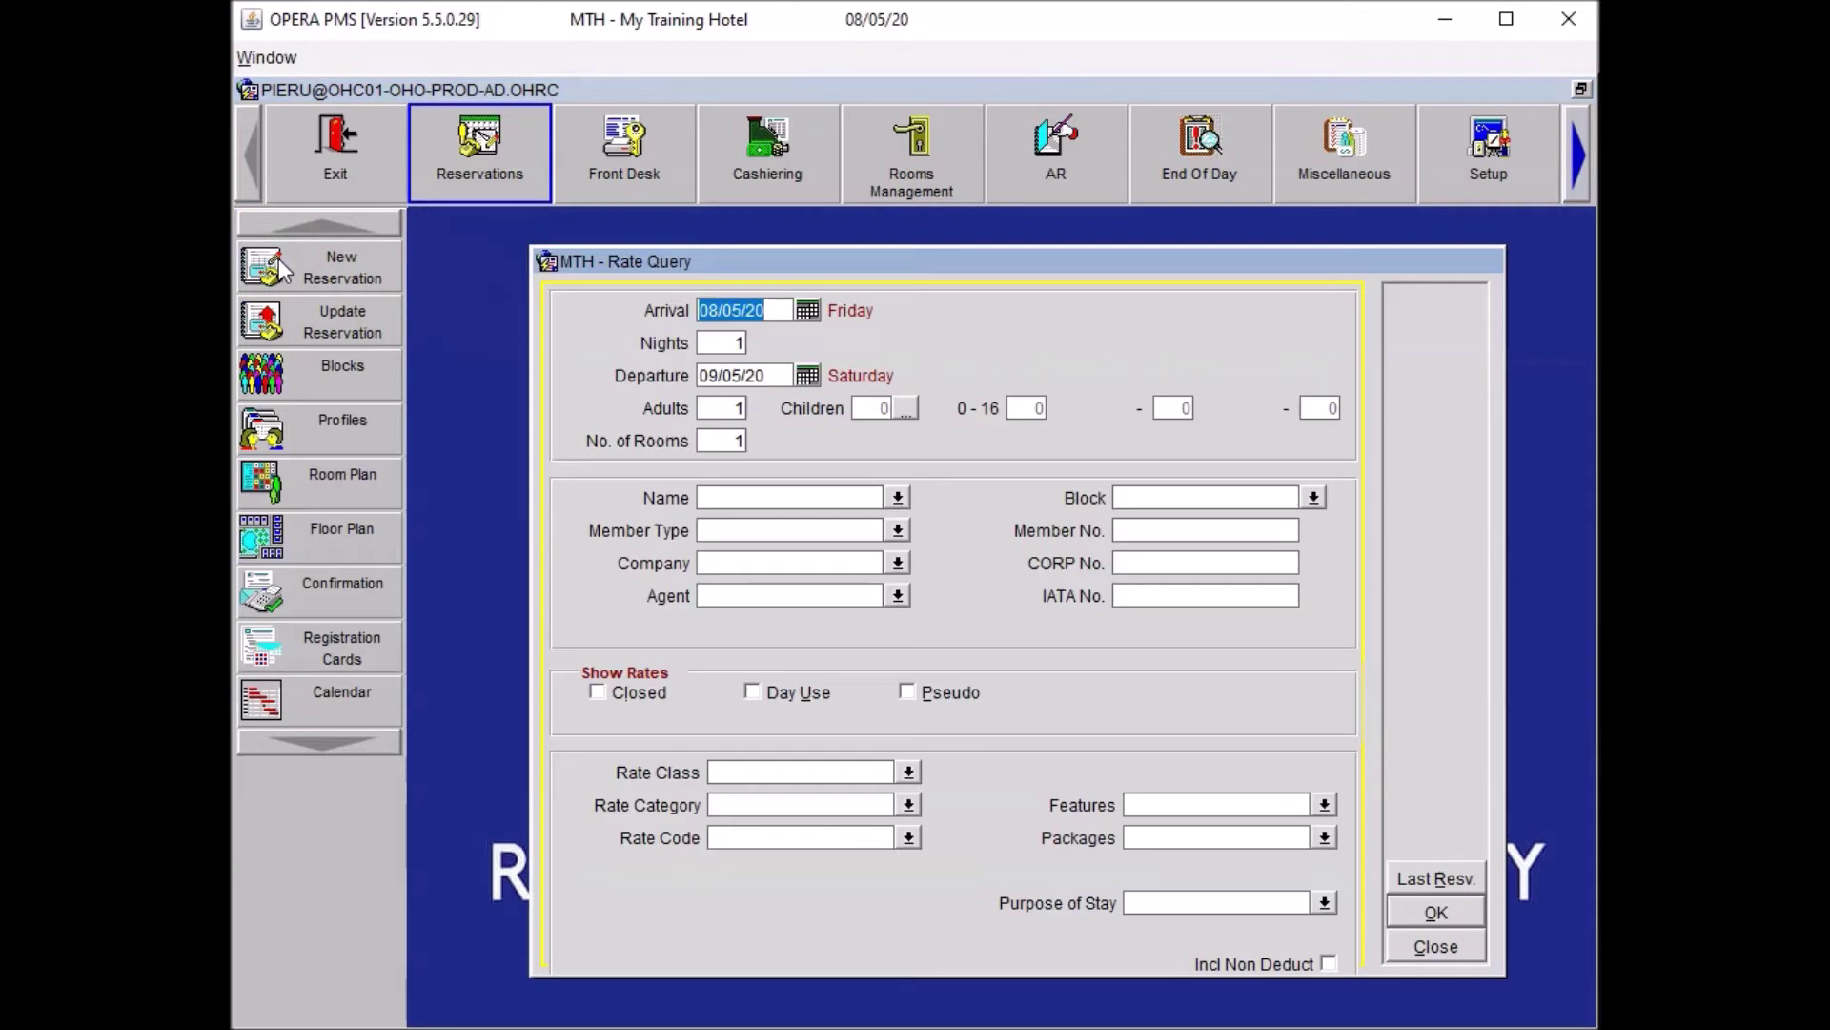
left_click(1433, 876)
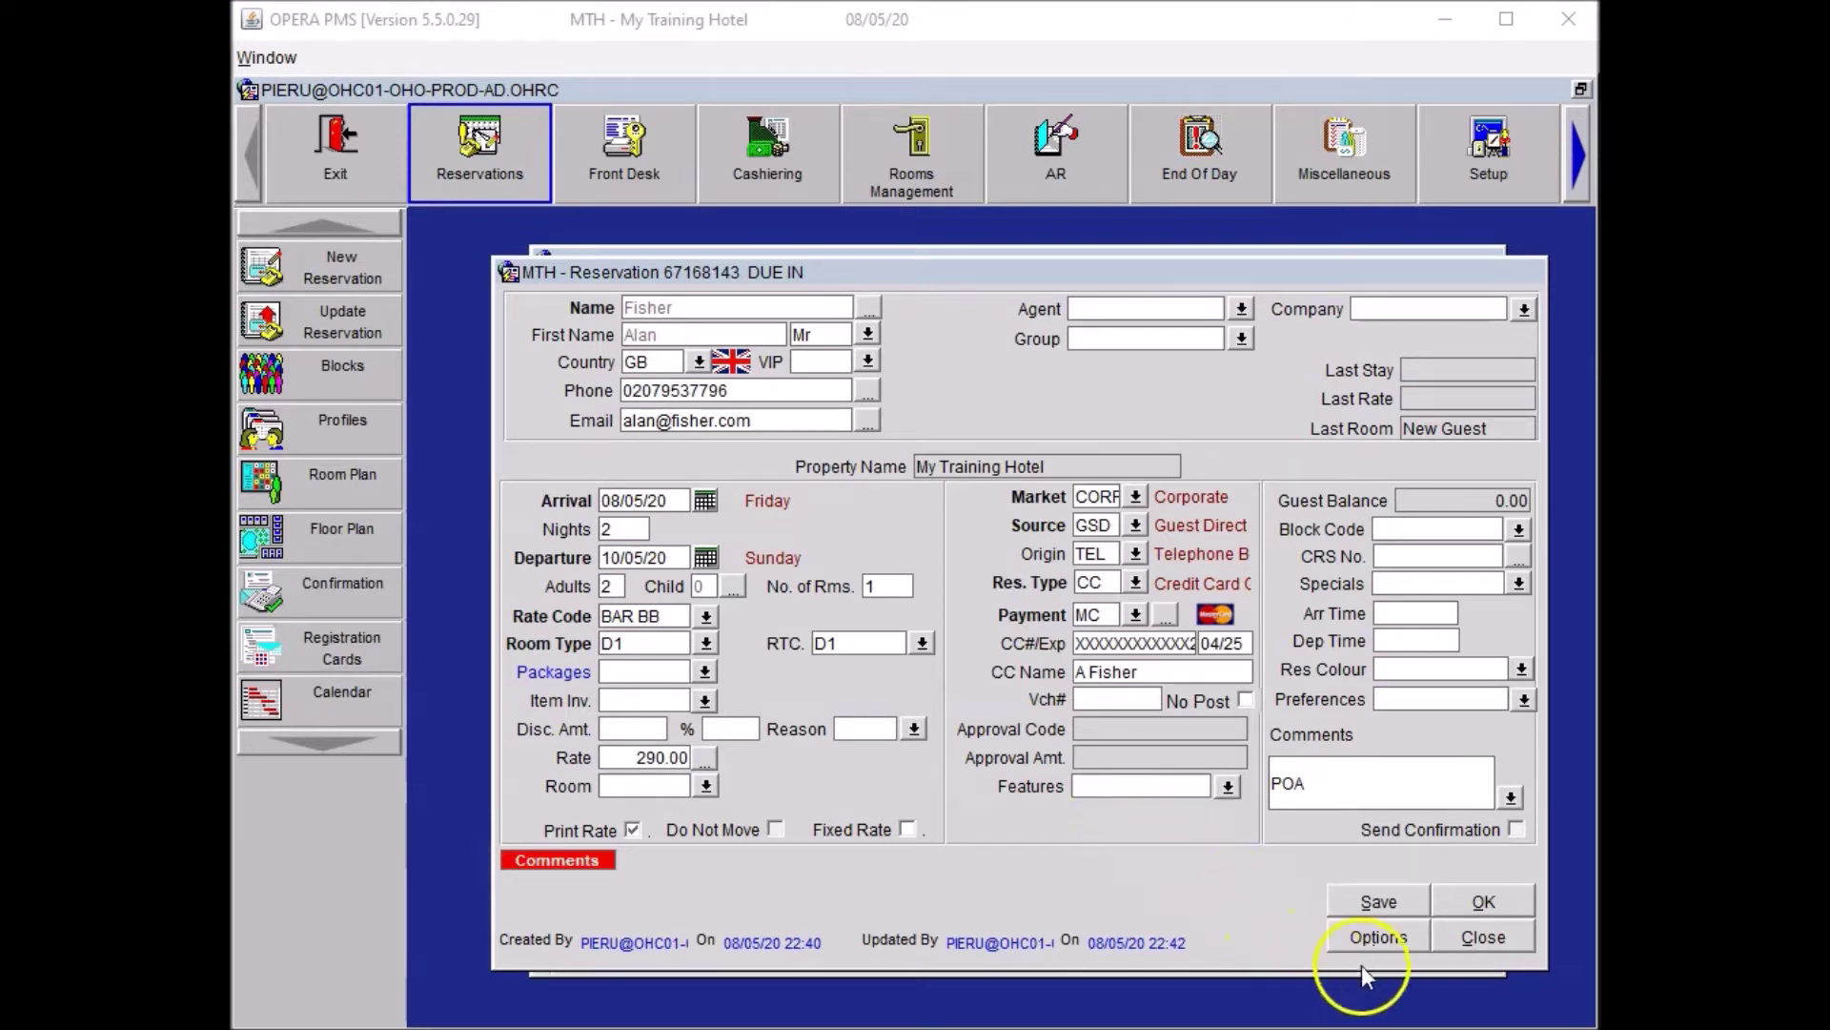
Create a new accompanying-guest profile prefilled with the guest's surname and first name.
left_click(1378, 937)
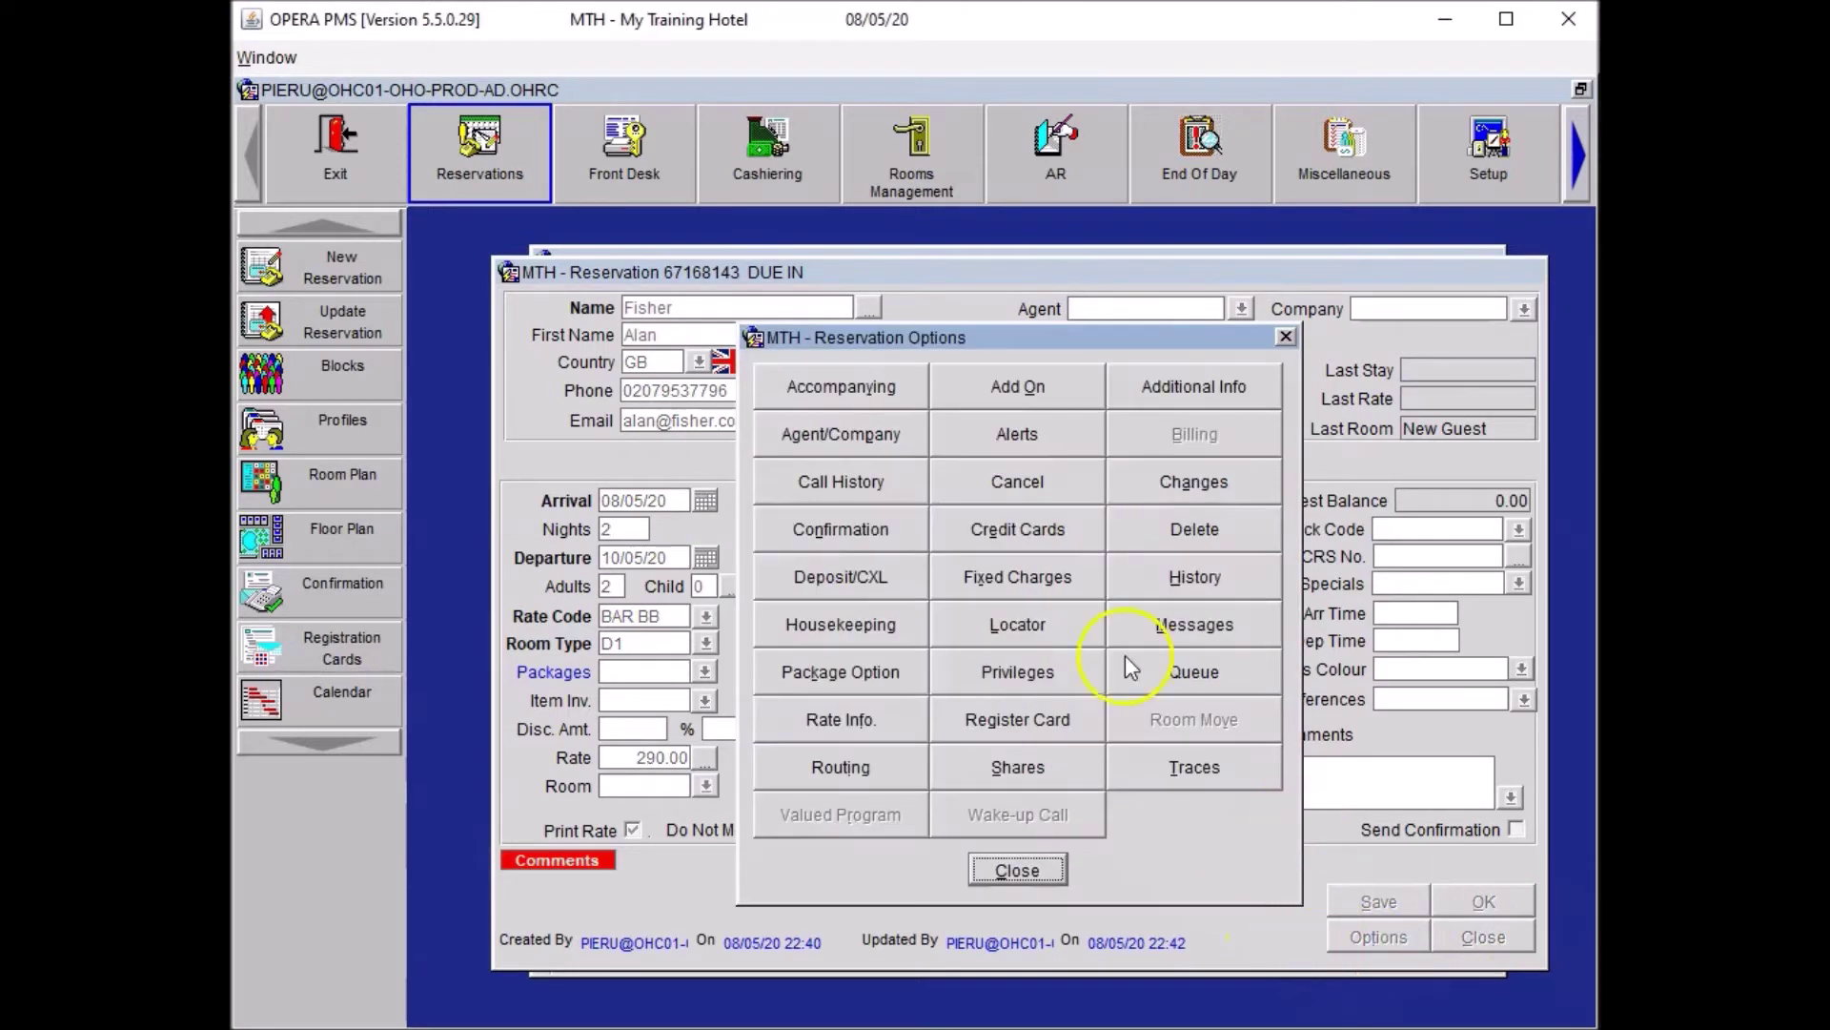
left_click(887, 381)
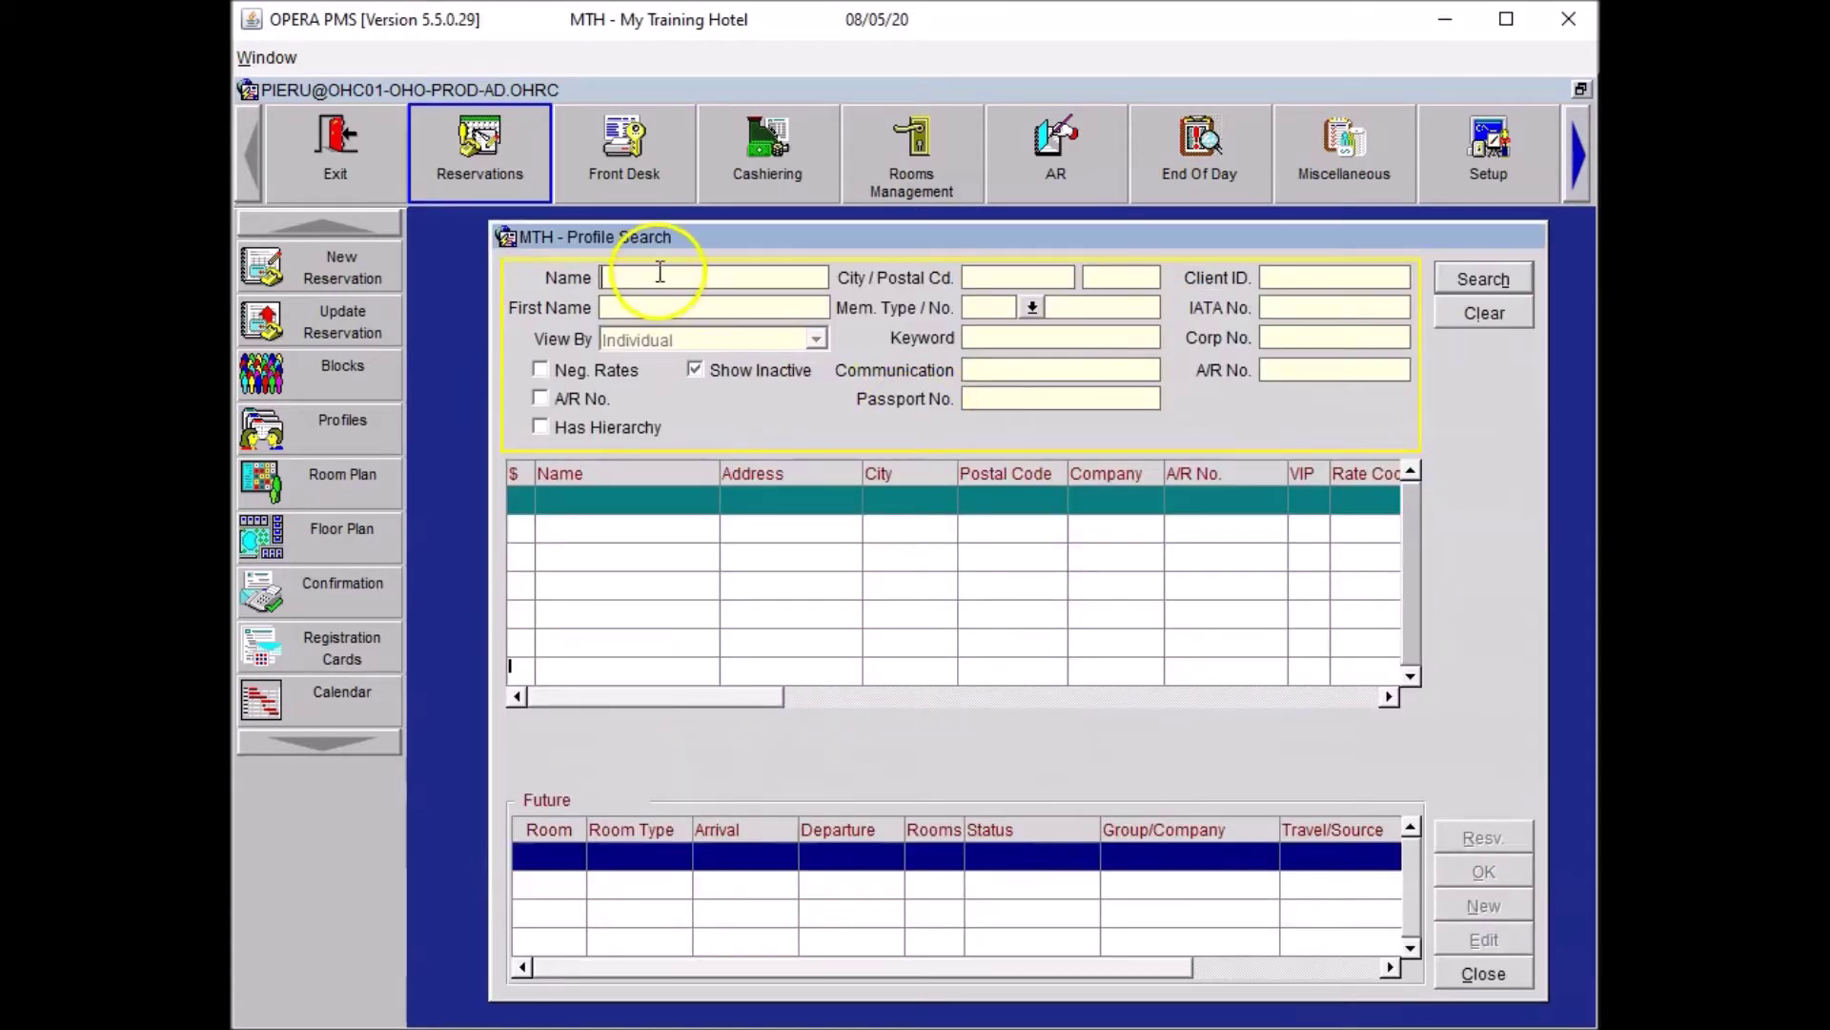
type("Fisher")
left_click(1422, 308)
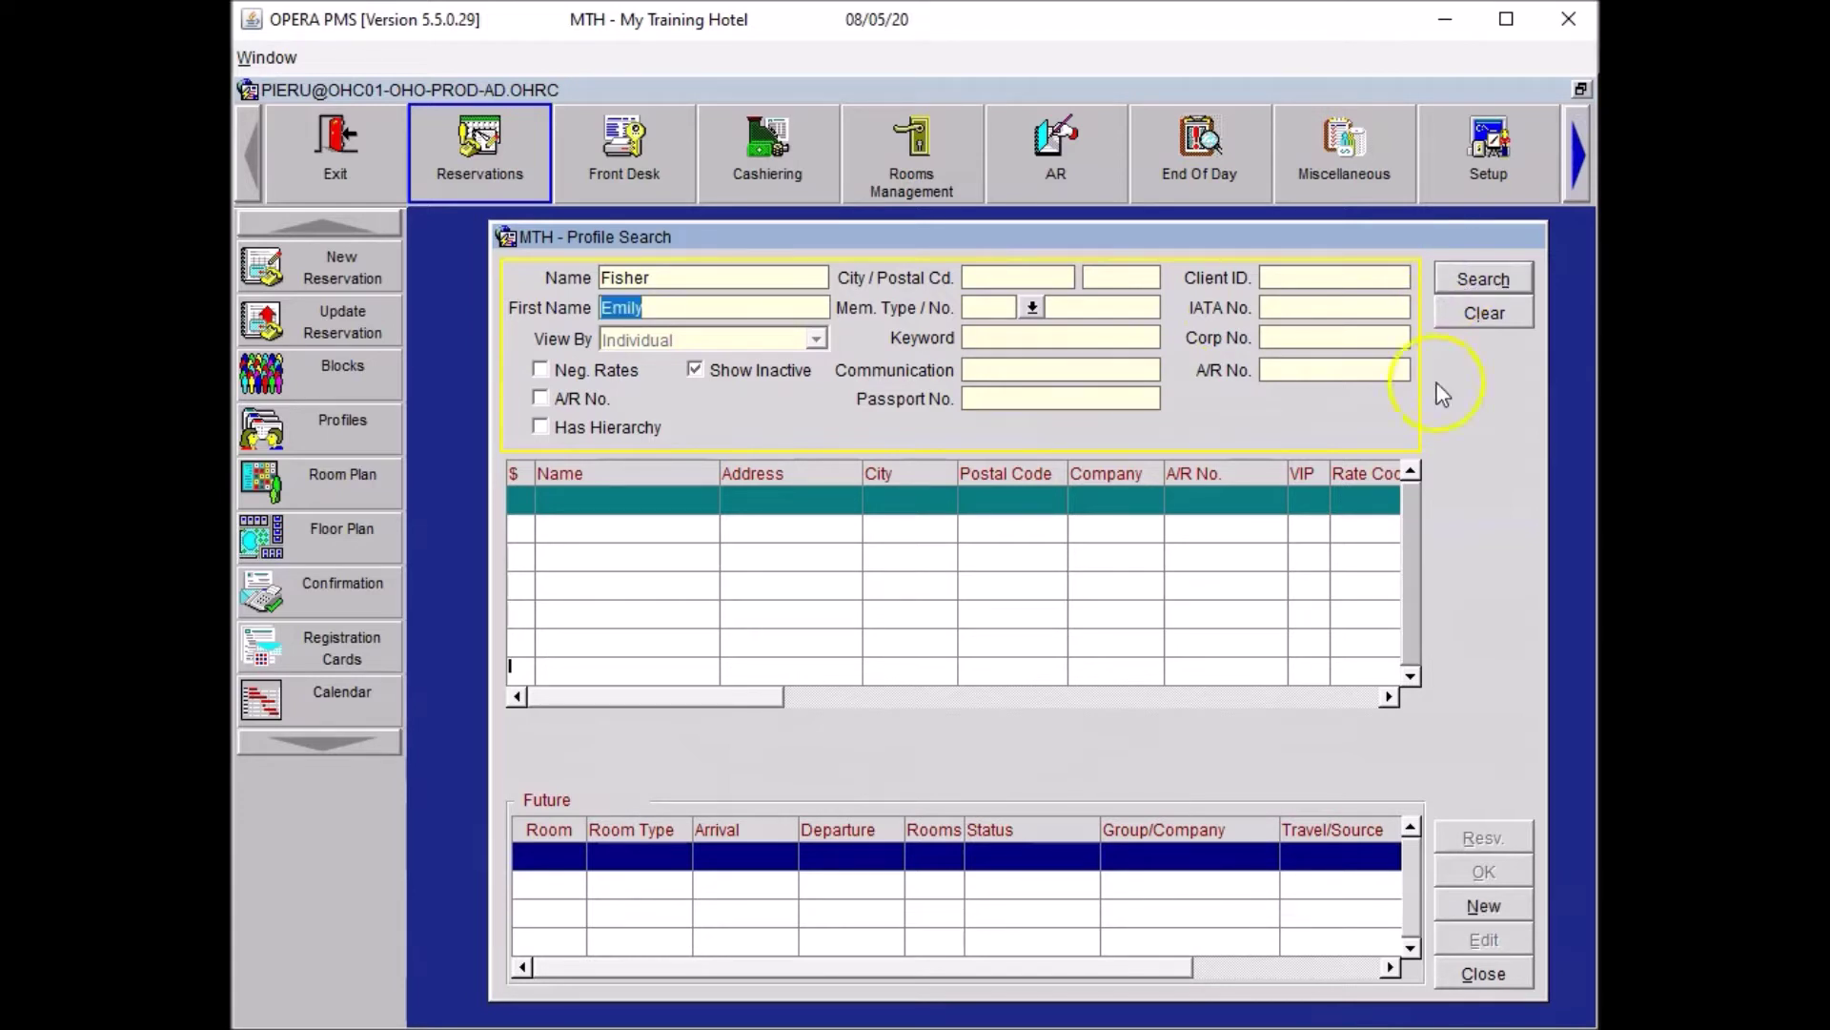
left_click(1483, 906)
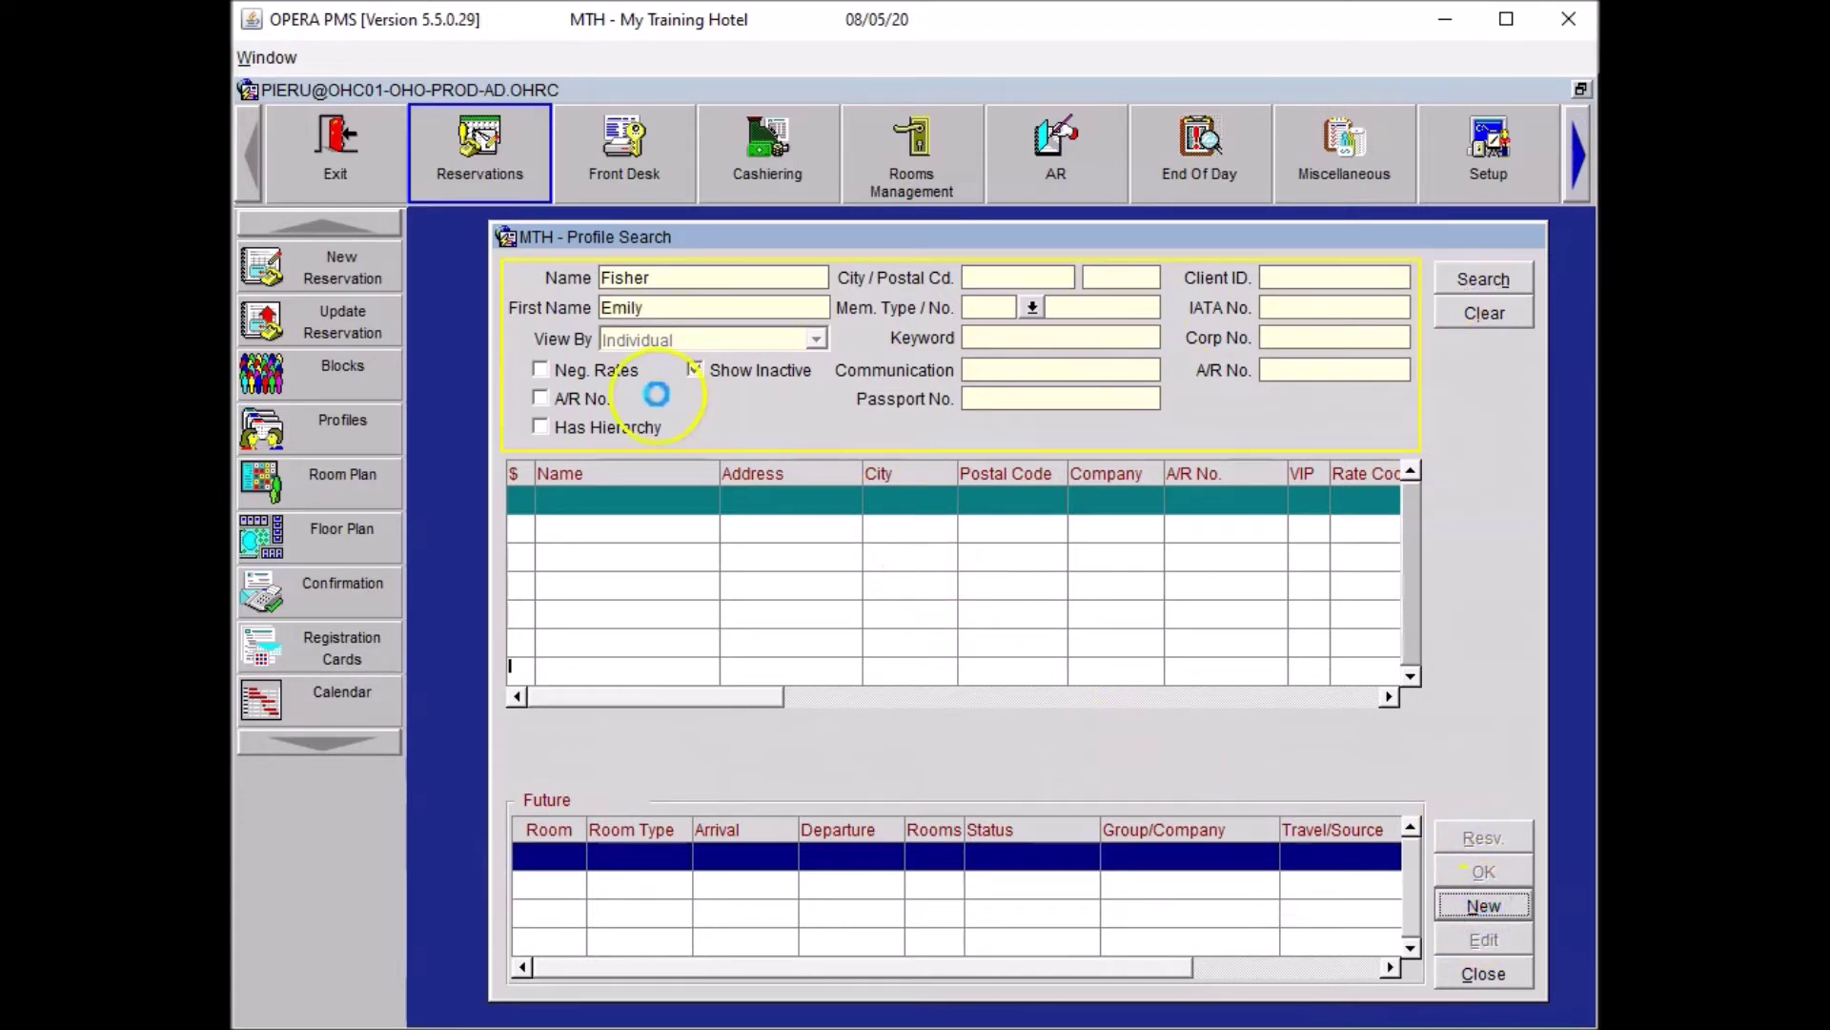
Set the accompanying guest's title to Mrs.
left_click(815, 417)
type("Miss")
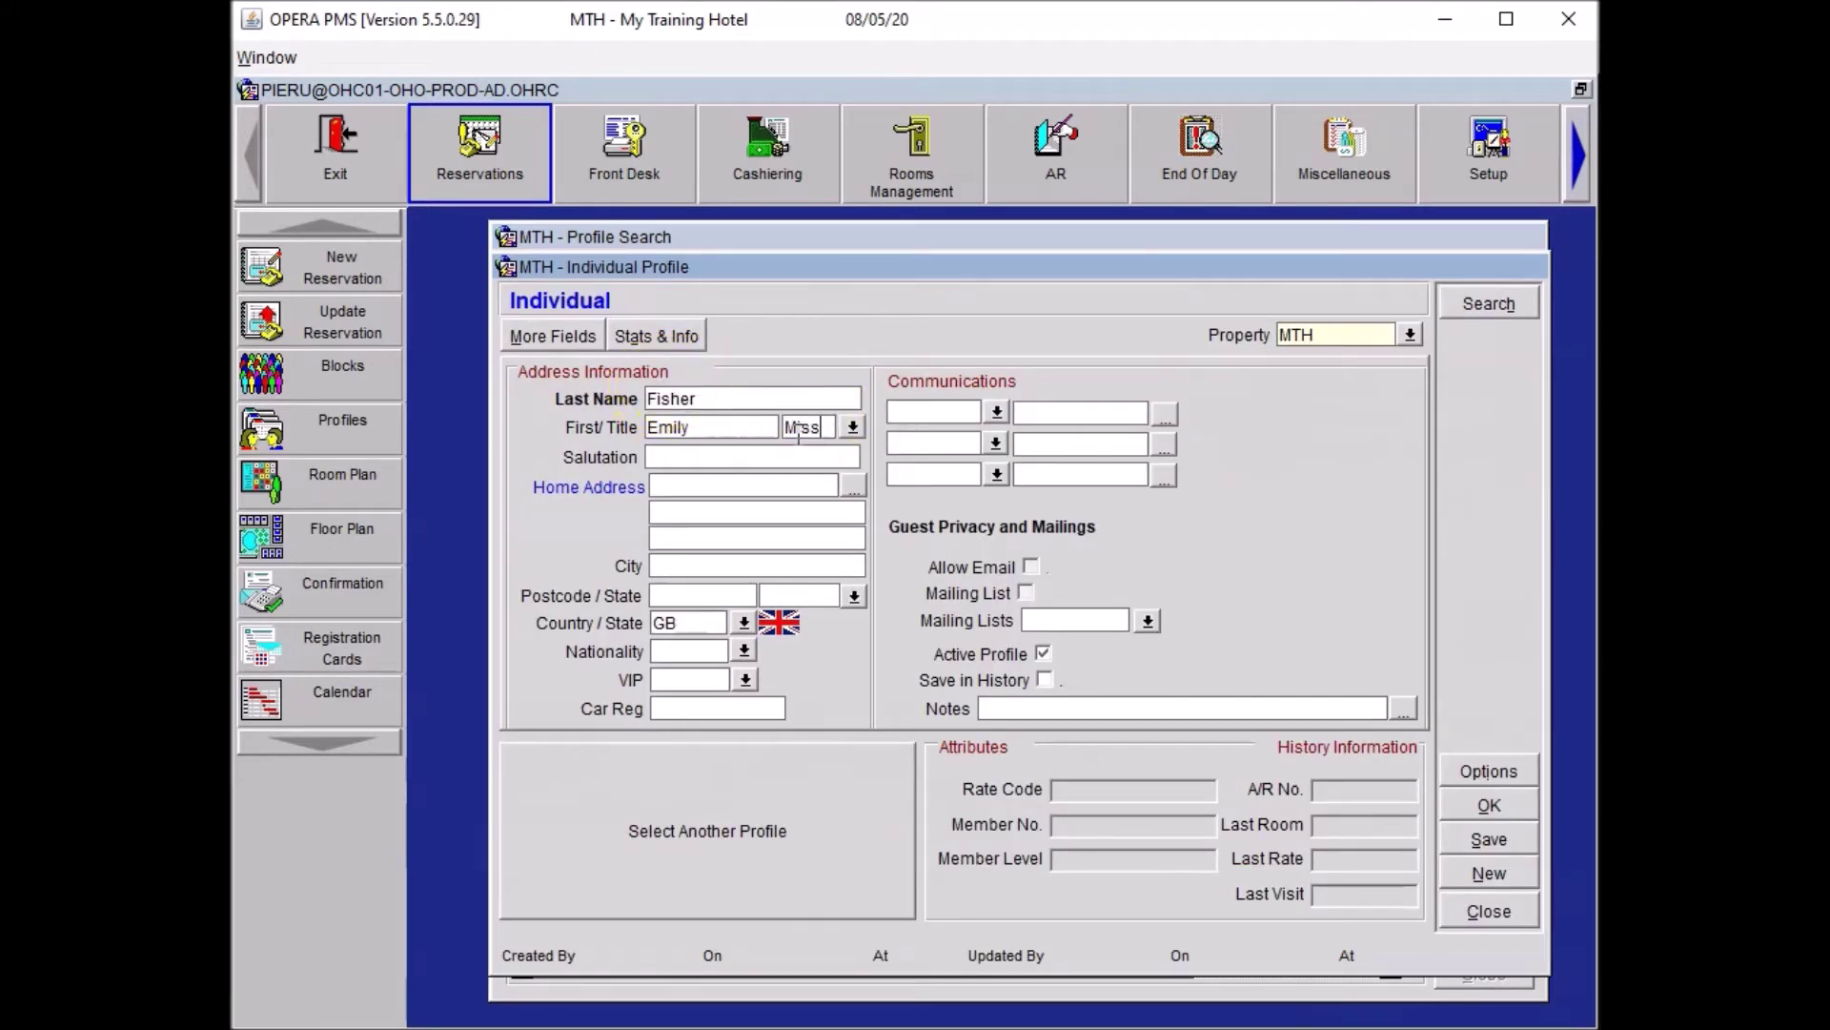
key("BackSpace")
key("BackSpace")
key("BackSpace")
type("rs")
key("Tab")
Add a MOBILE communication entry with the guest's phone number.
left_click(944, 415)
type("MOBILE")
key("Tab")
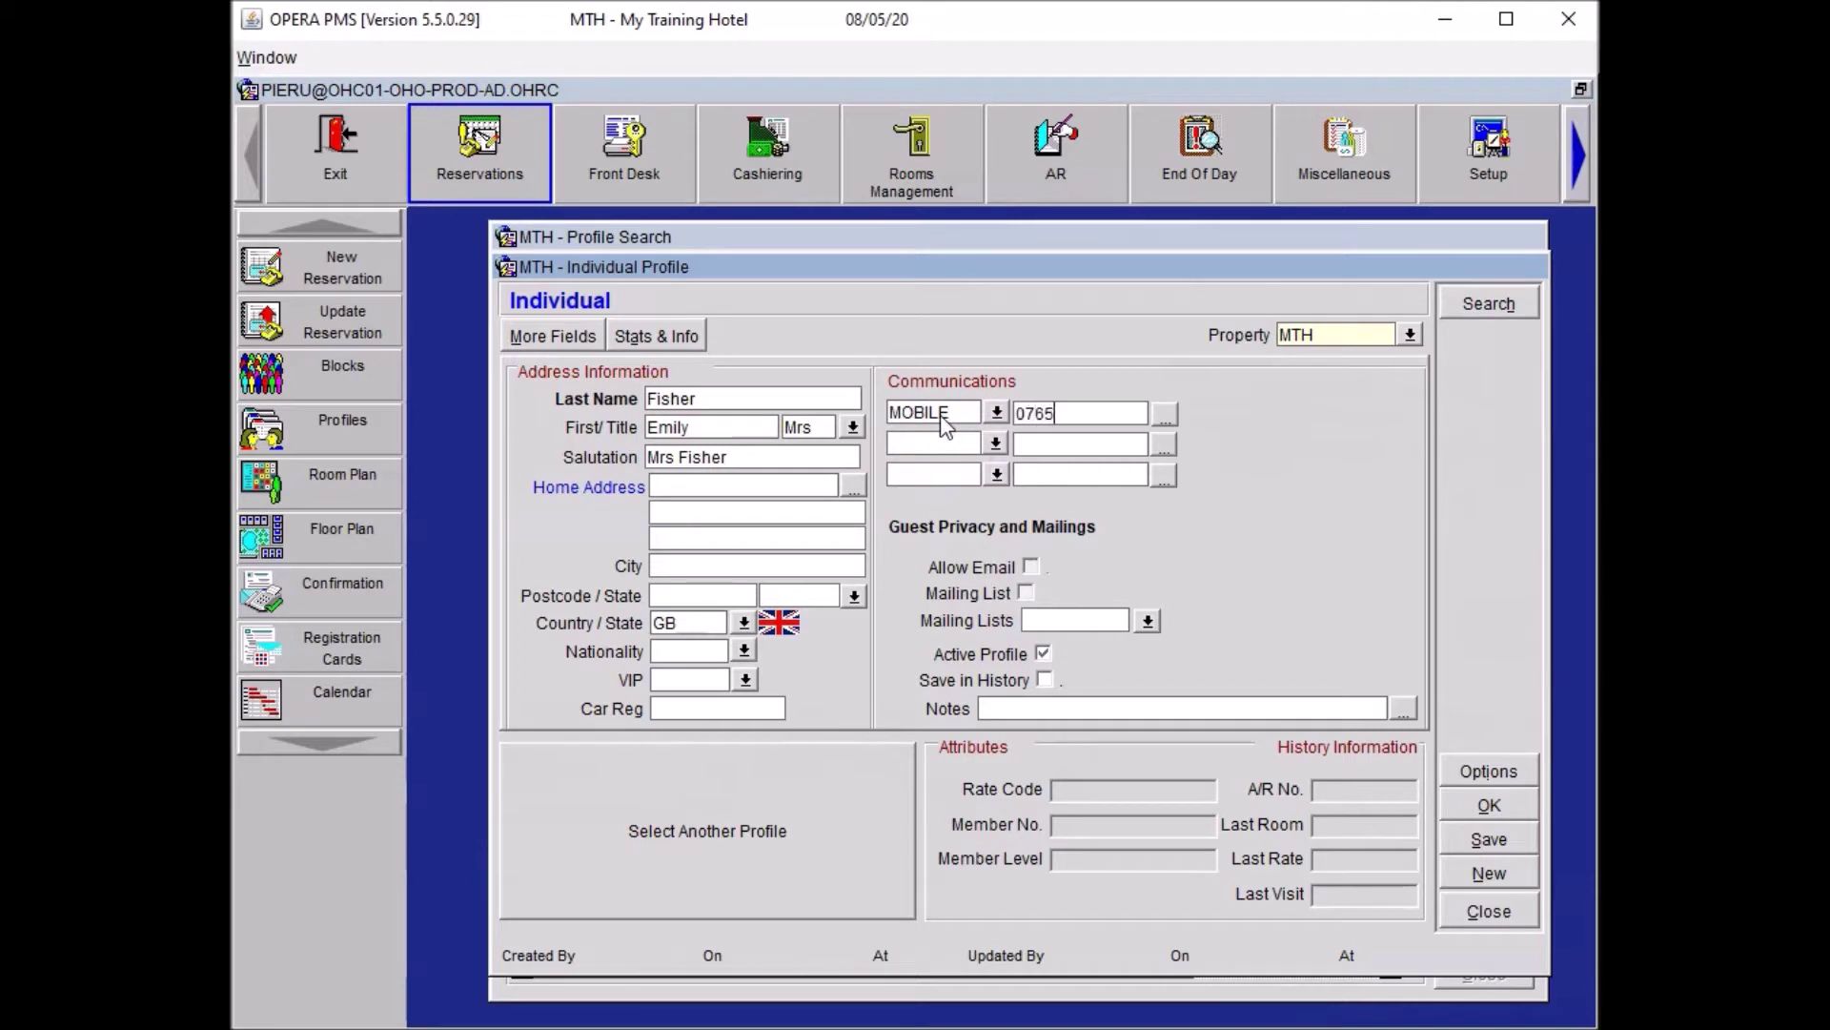
key("Tab")
key("Tab")
Add an EMAIL entry with the guest's e-mail address, save the profile and accept it as accompanying guest.
type("me")
key("BackSpace")
key("BackSpace")
type("email")
key("Tab")
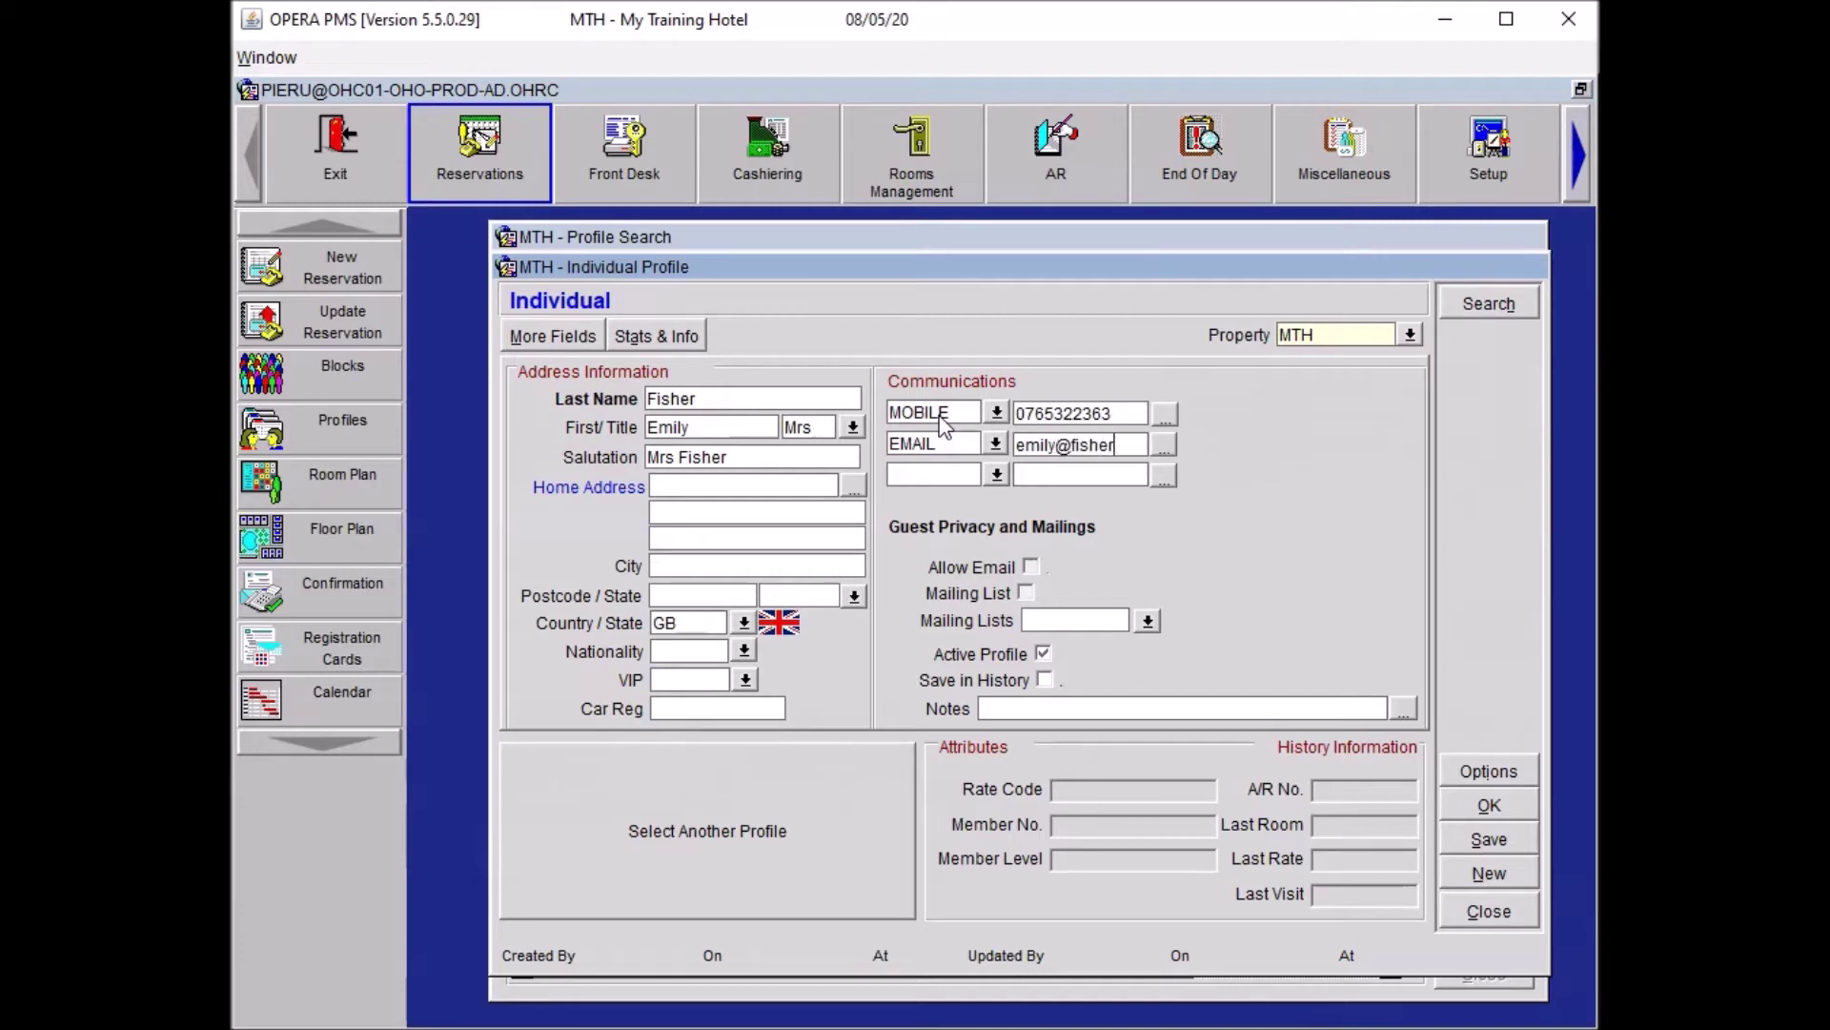
key("alt+s")
left_click(1340, 551)
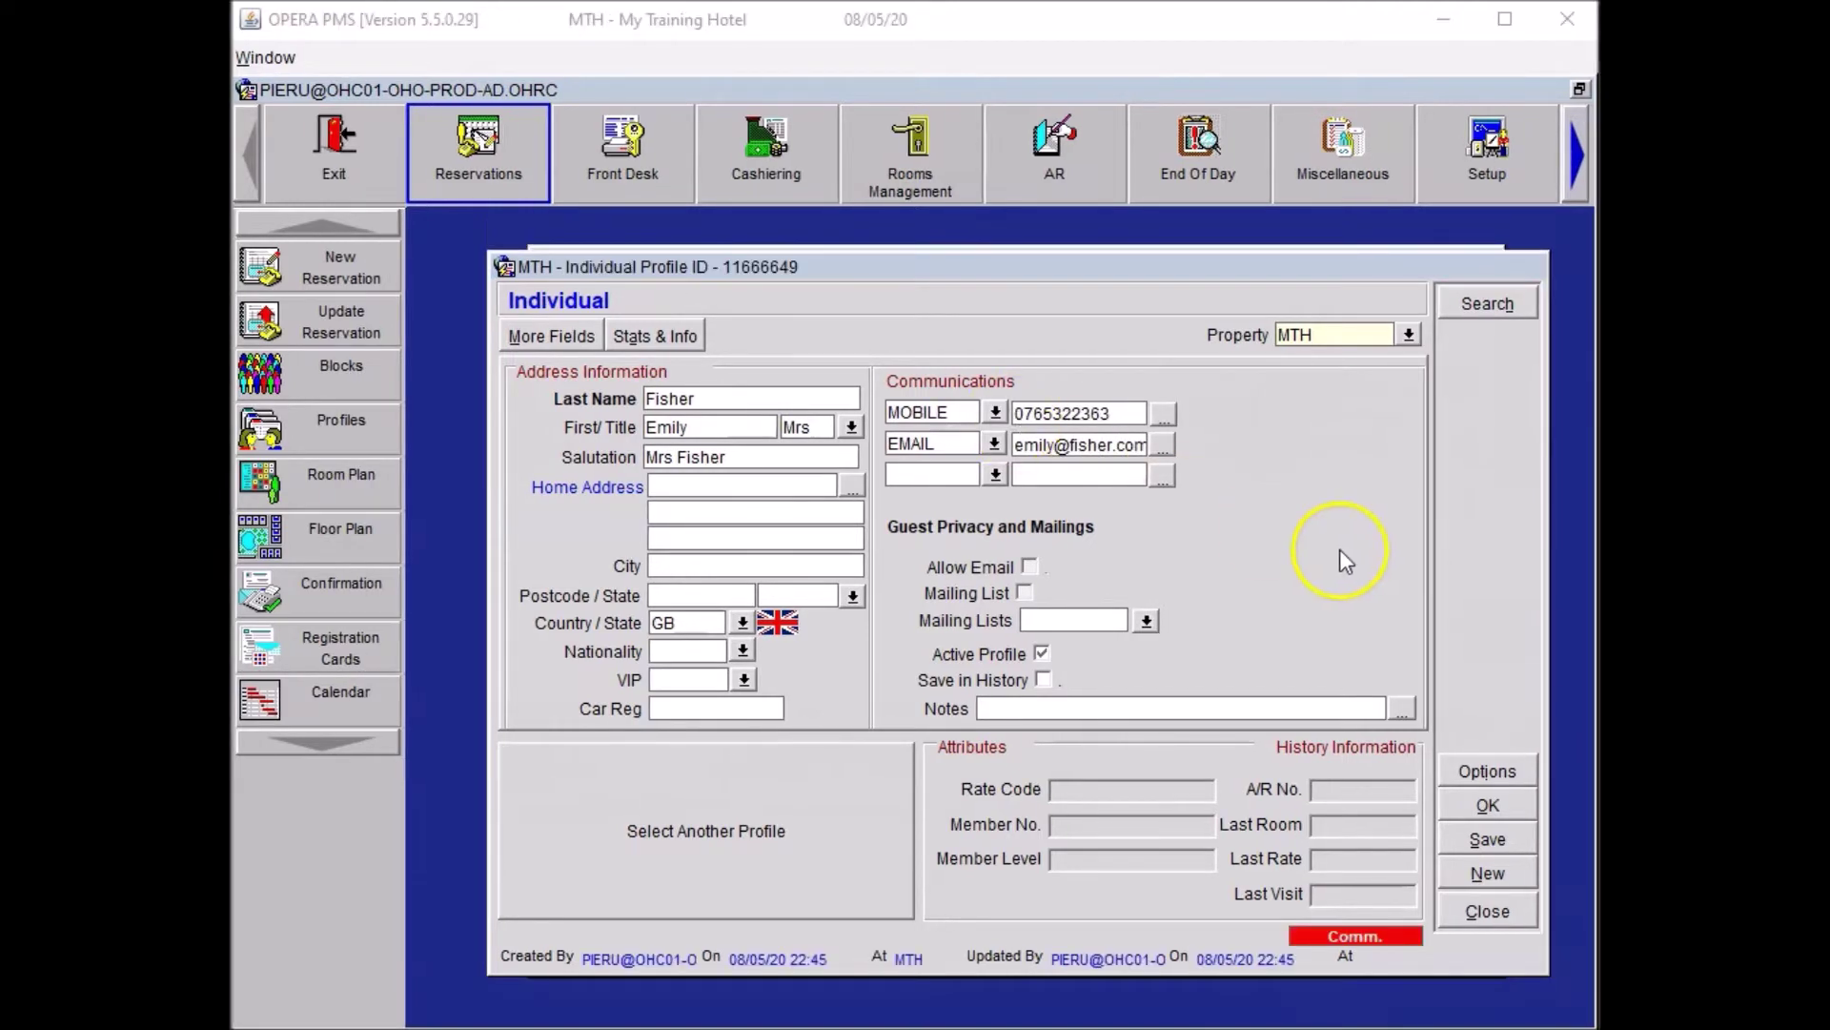
left_click(1468, 807)
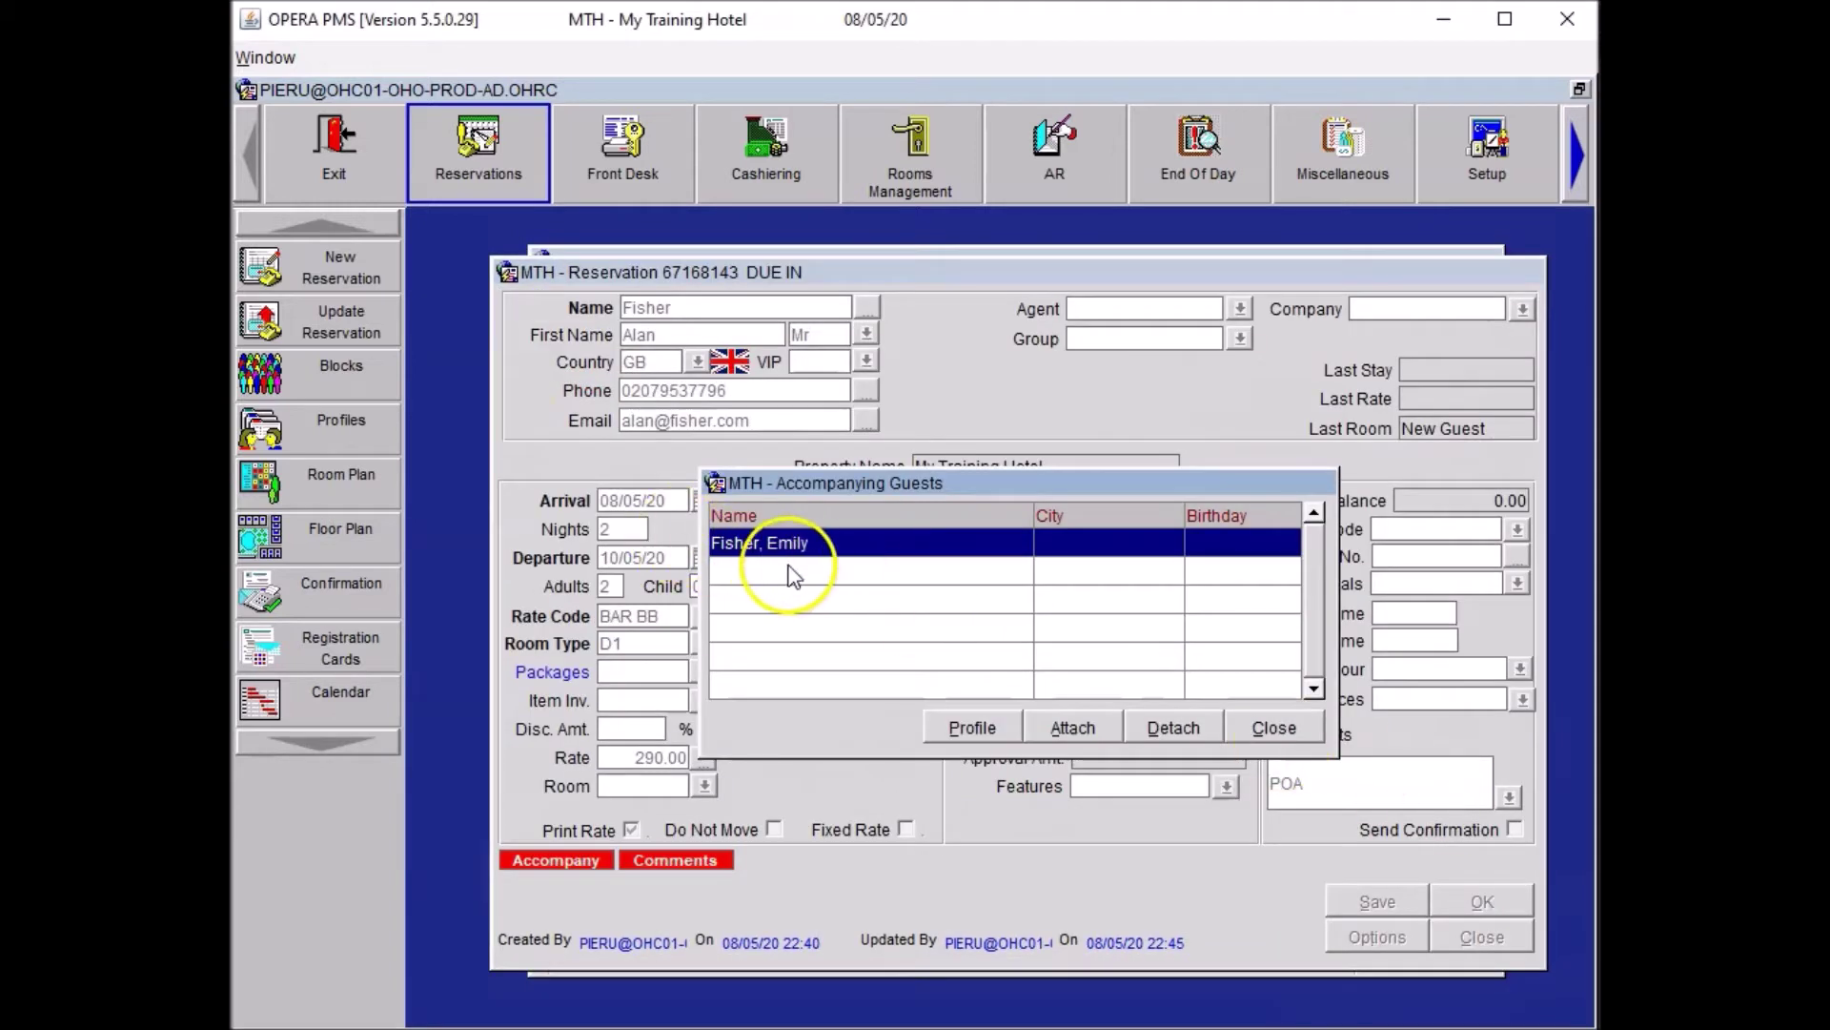
left_click(1262, 725)
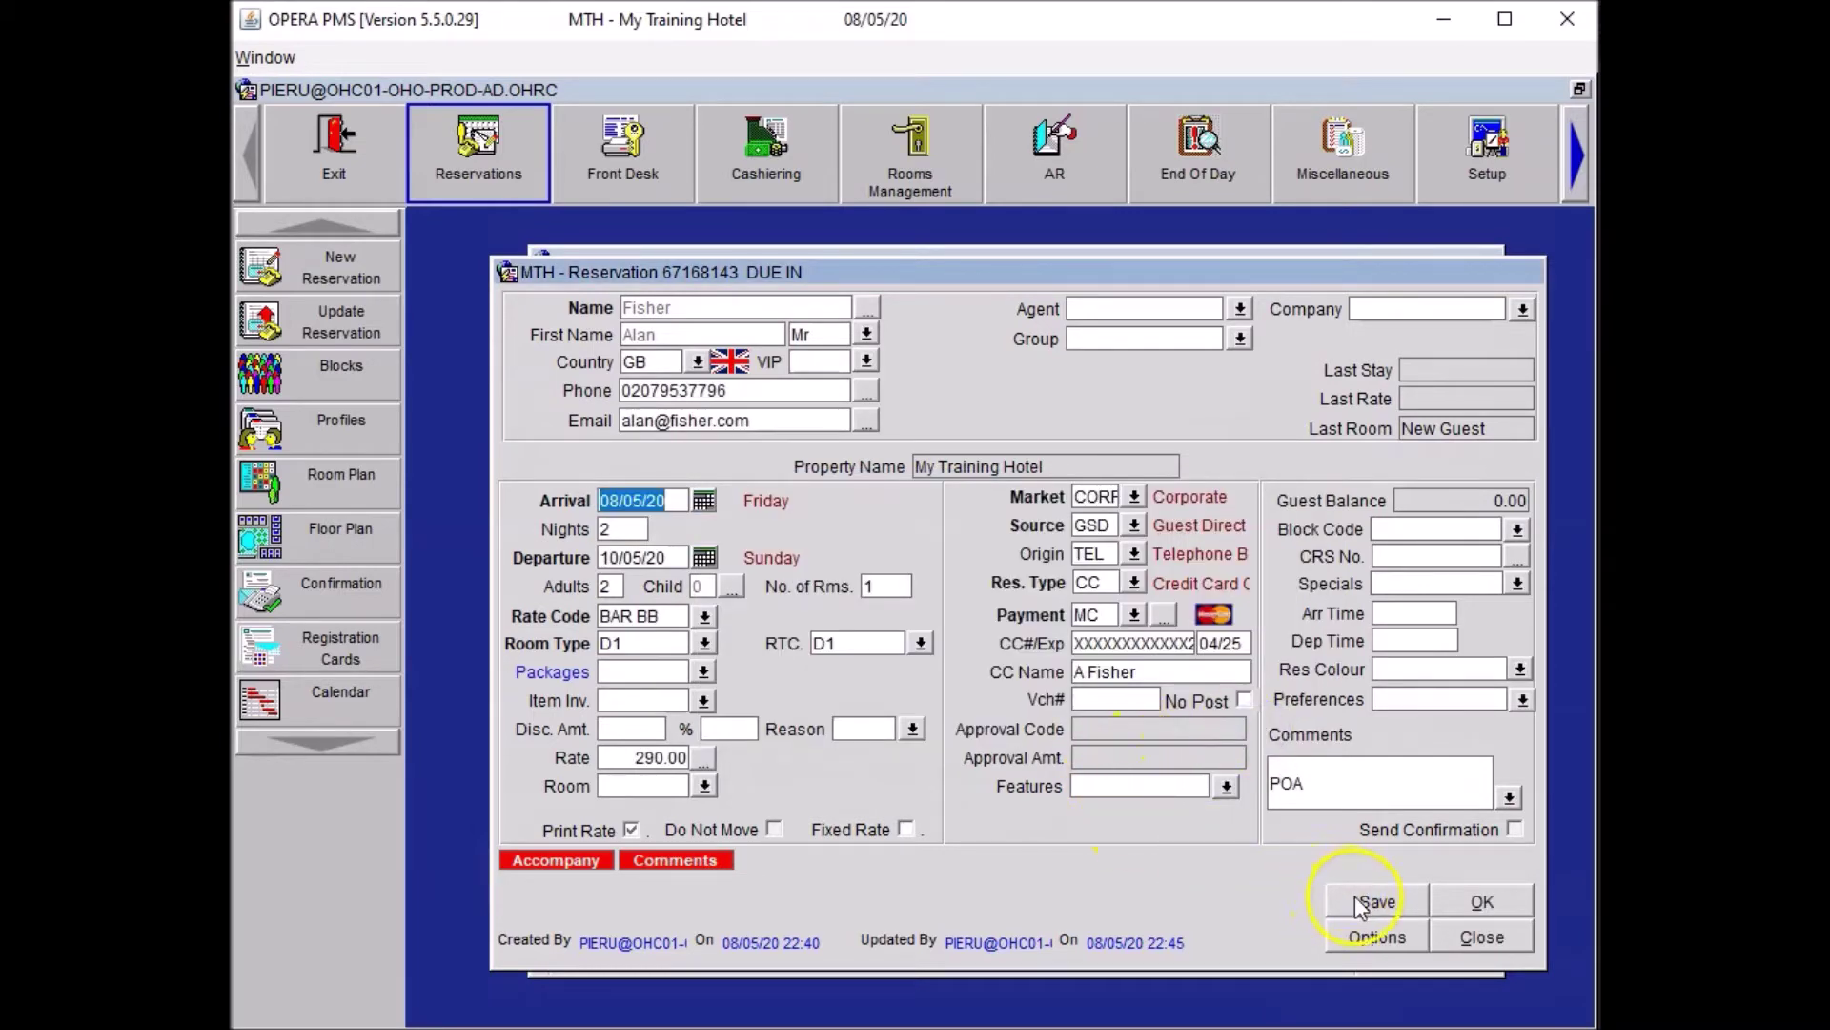
left_click(1358, 902)
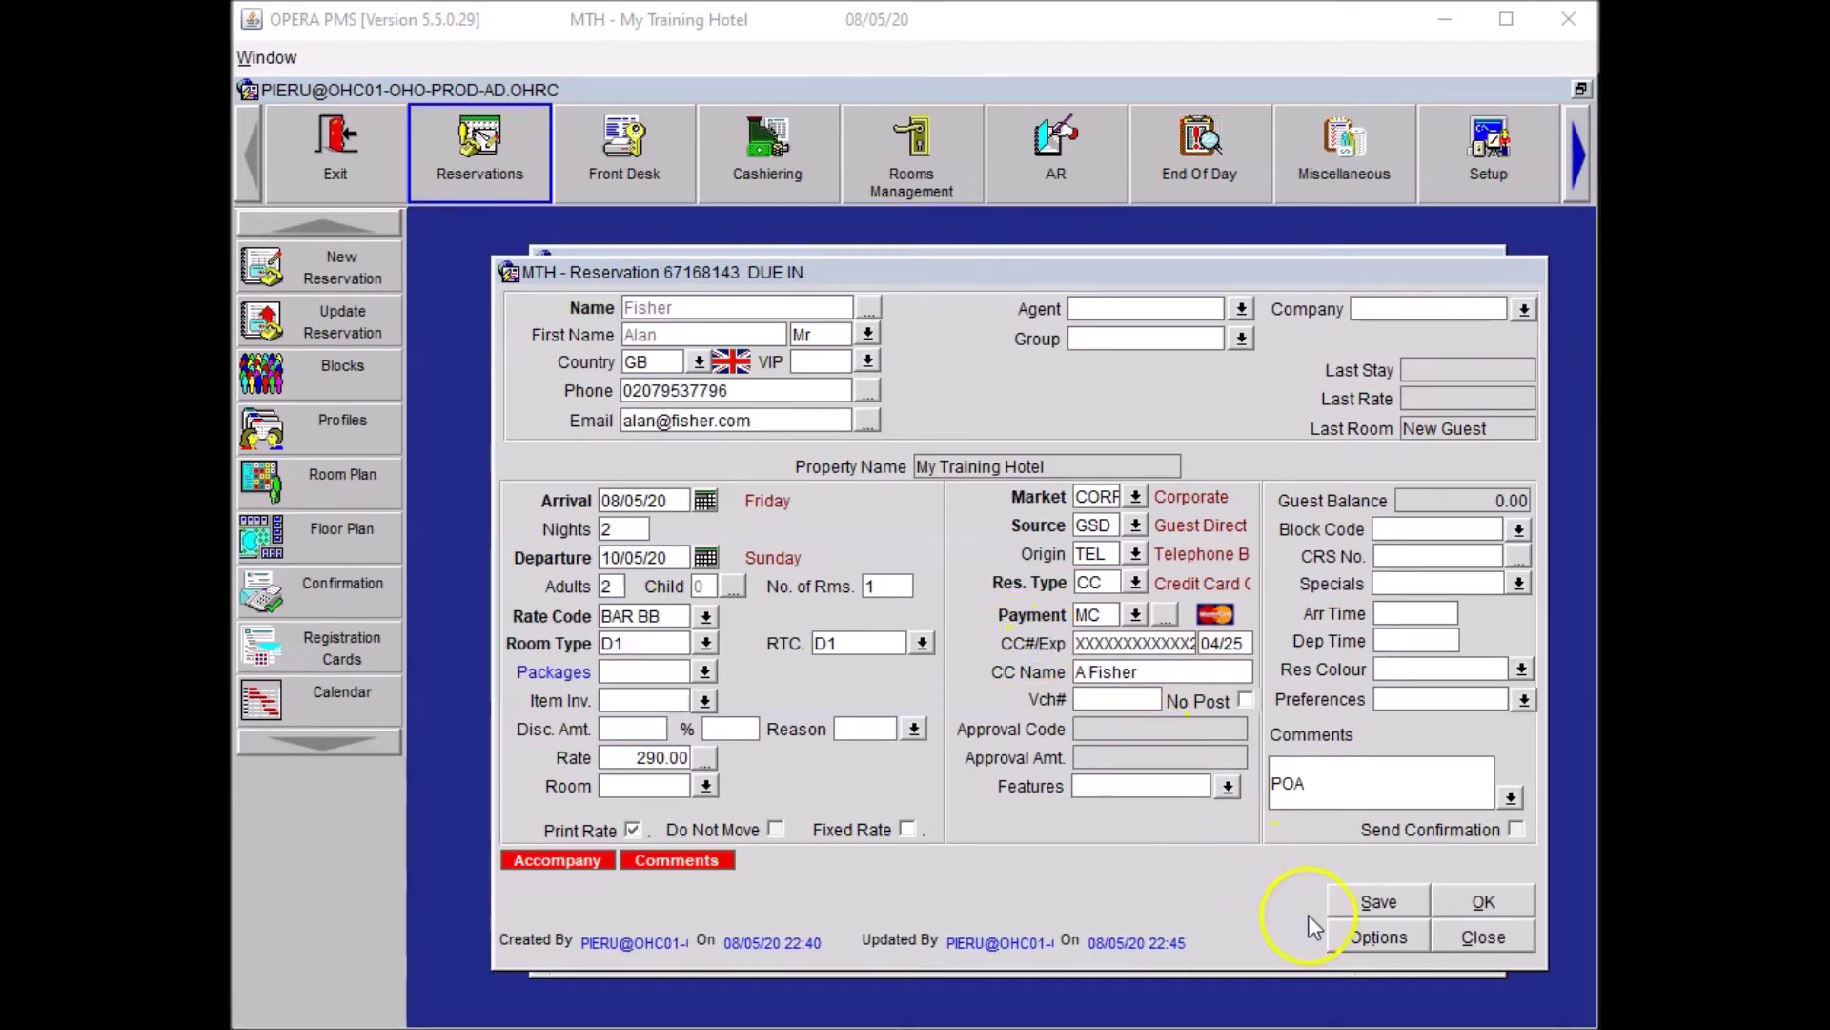
Start a CON department trace requesting a bouquet of 21 red roses.
left_click(1381, 949)
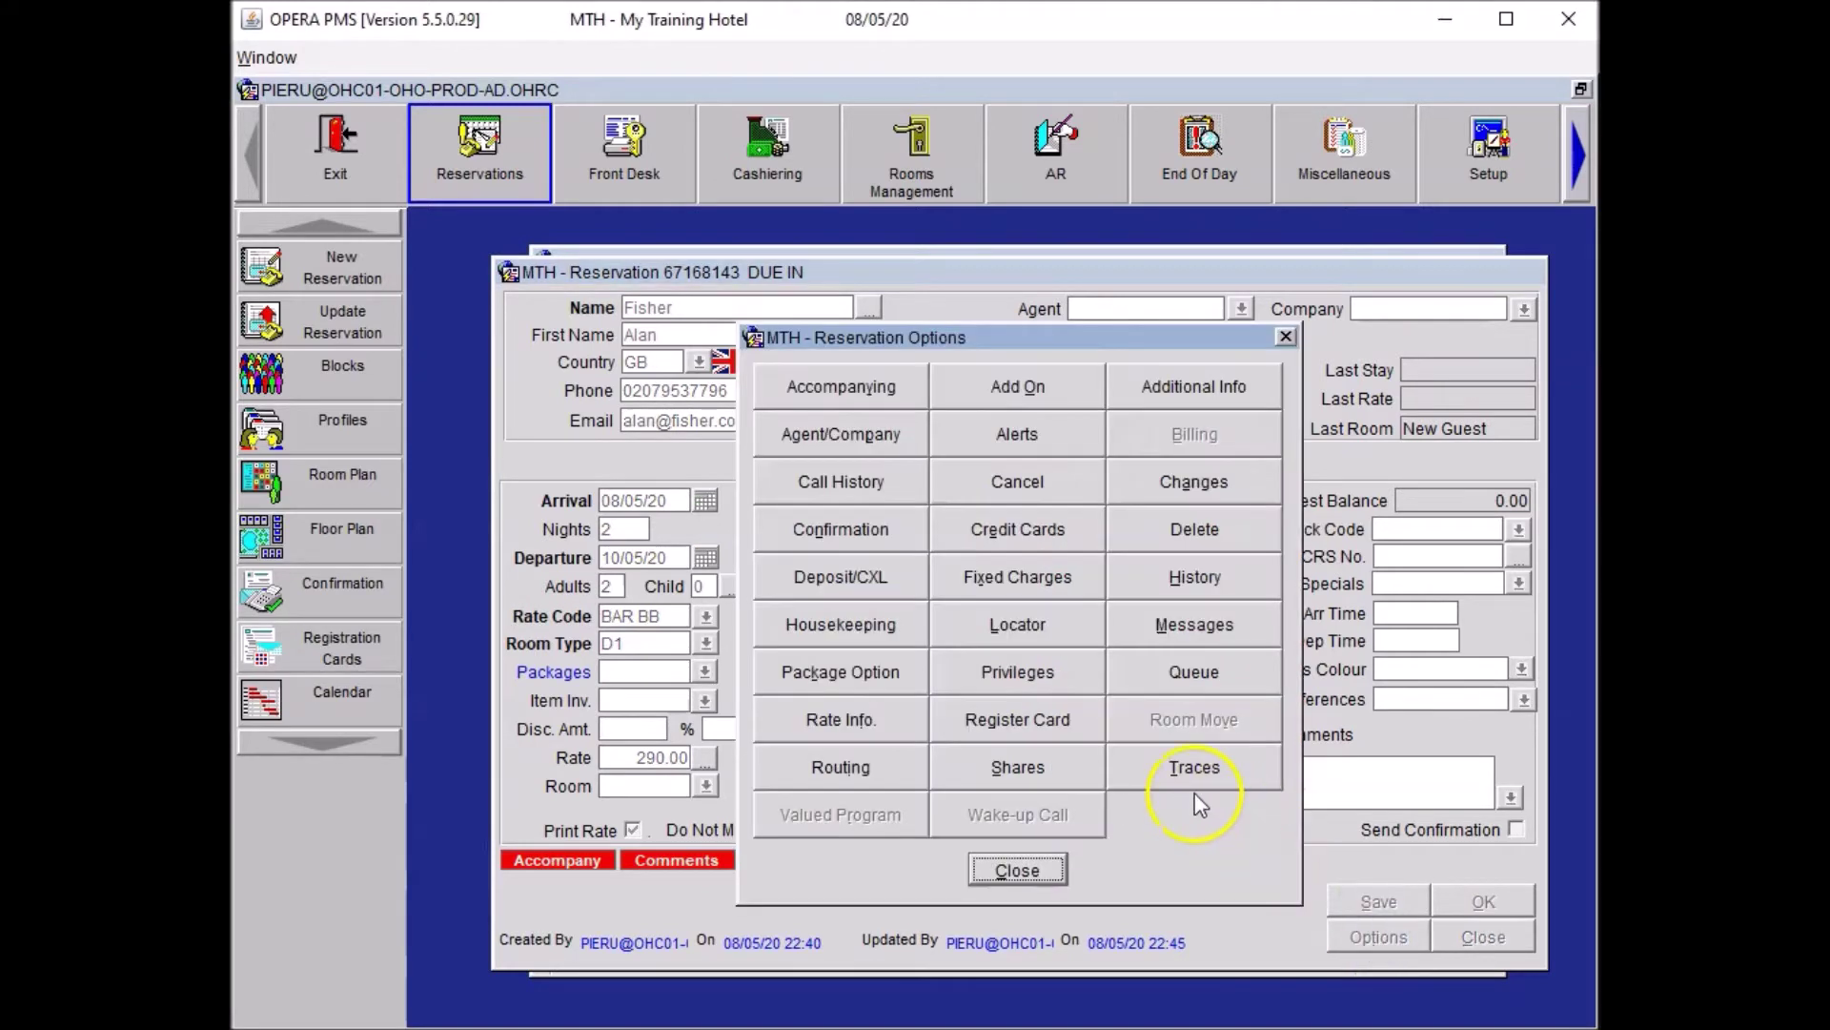
left_click(1158, 768)
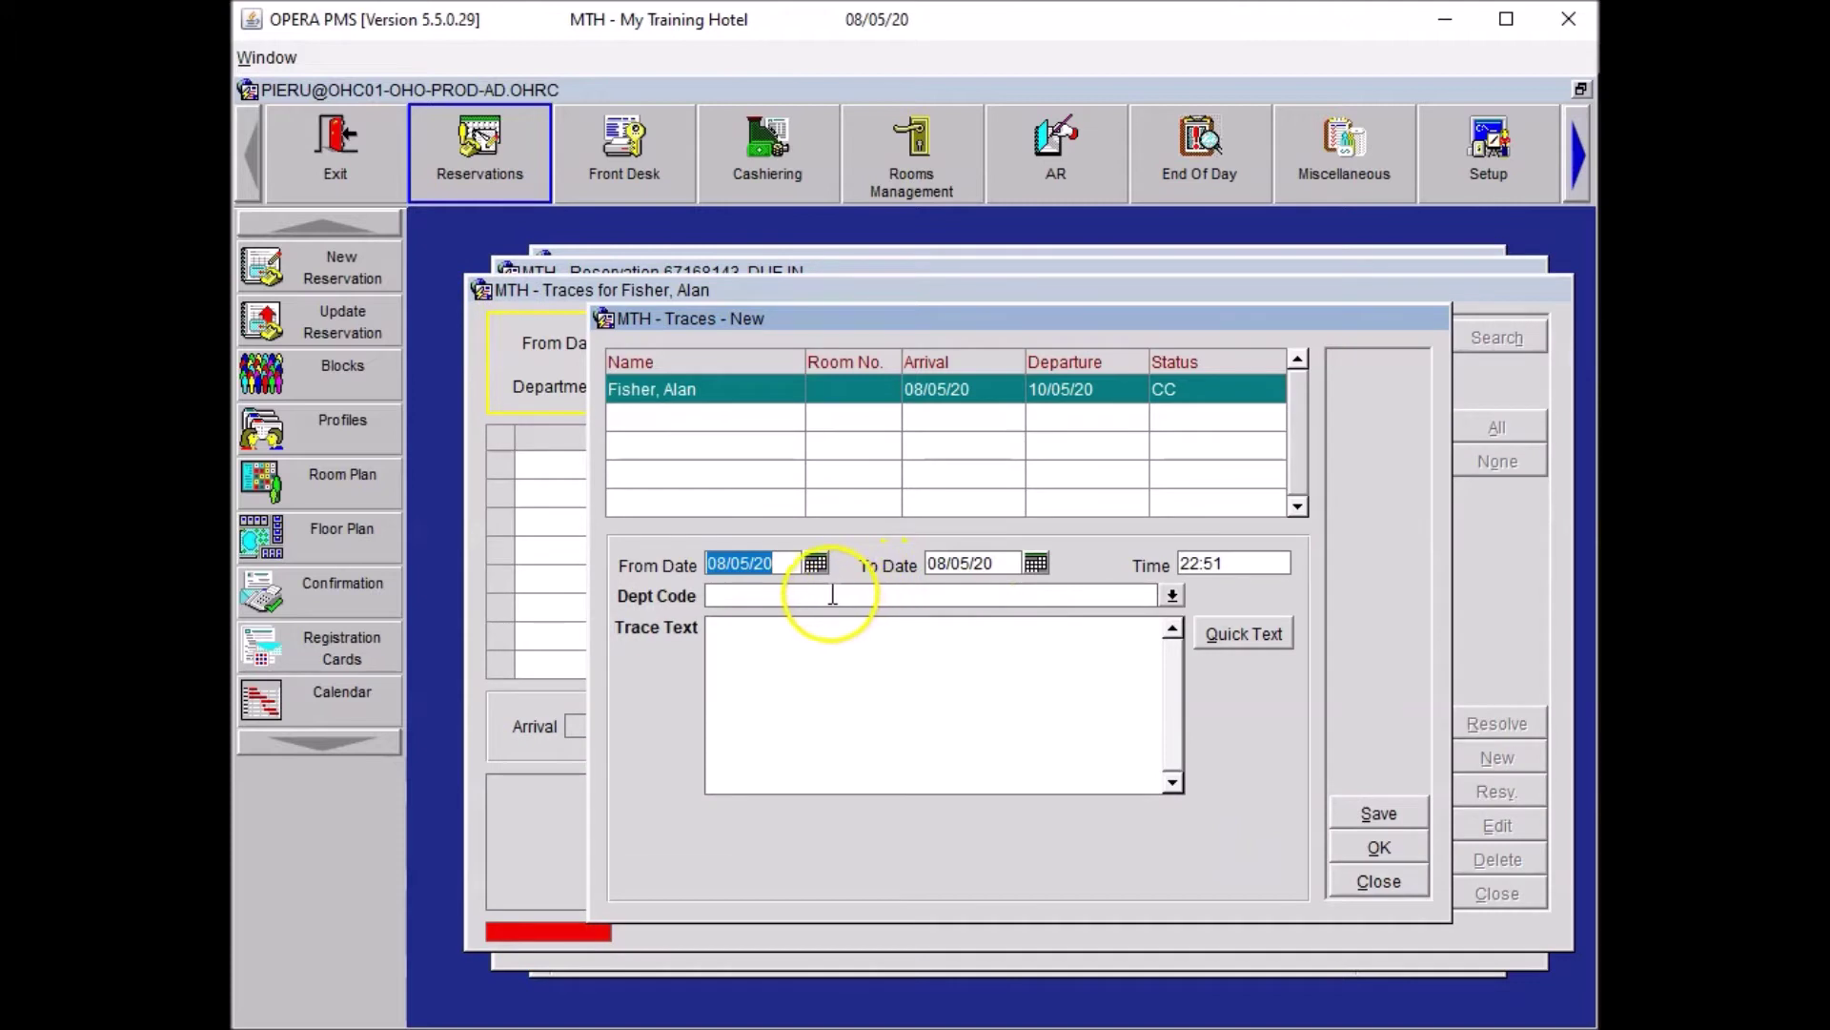
left_click(782, 595)
type("C")
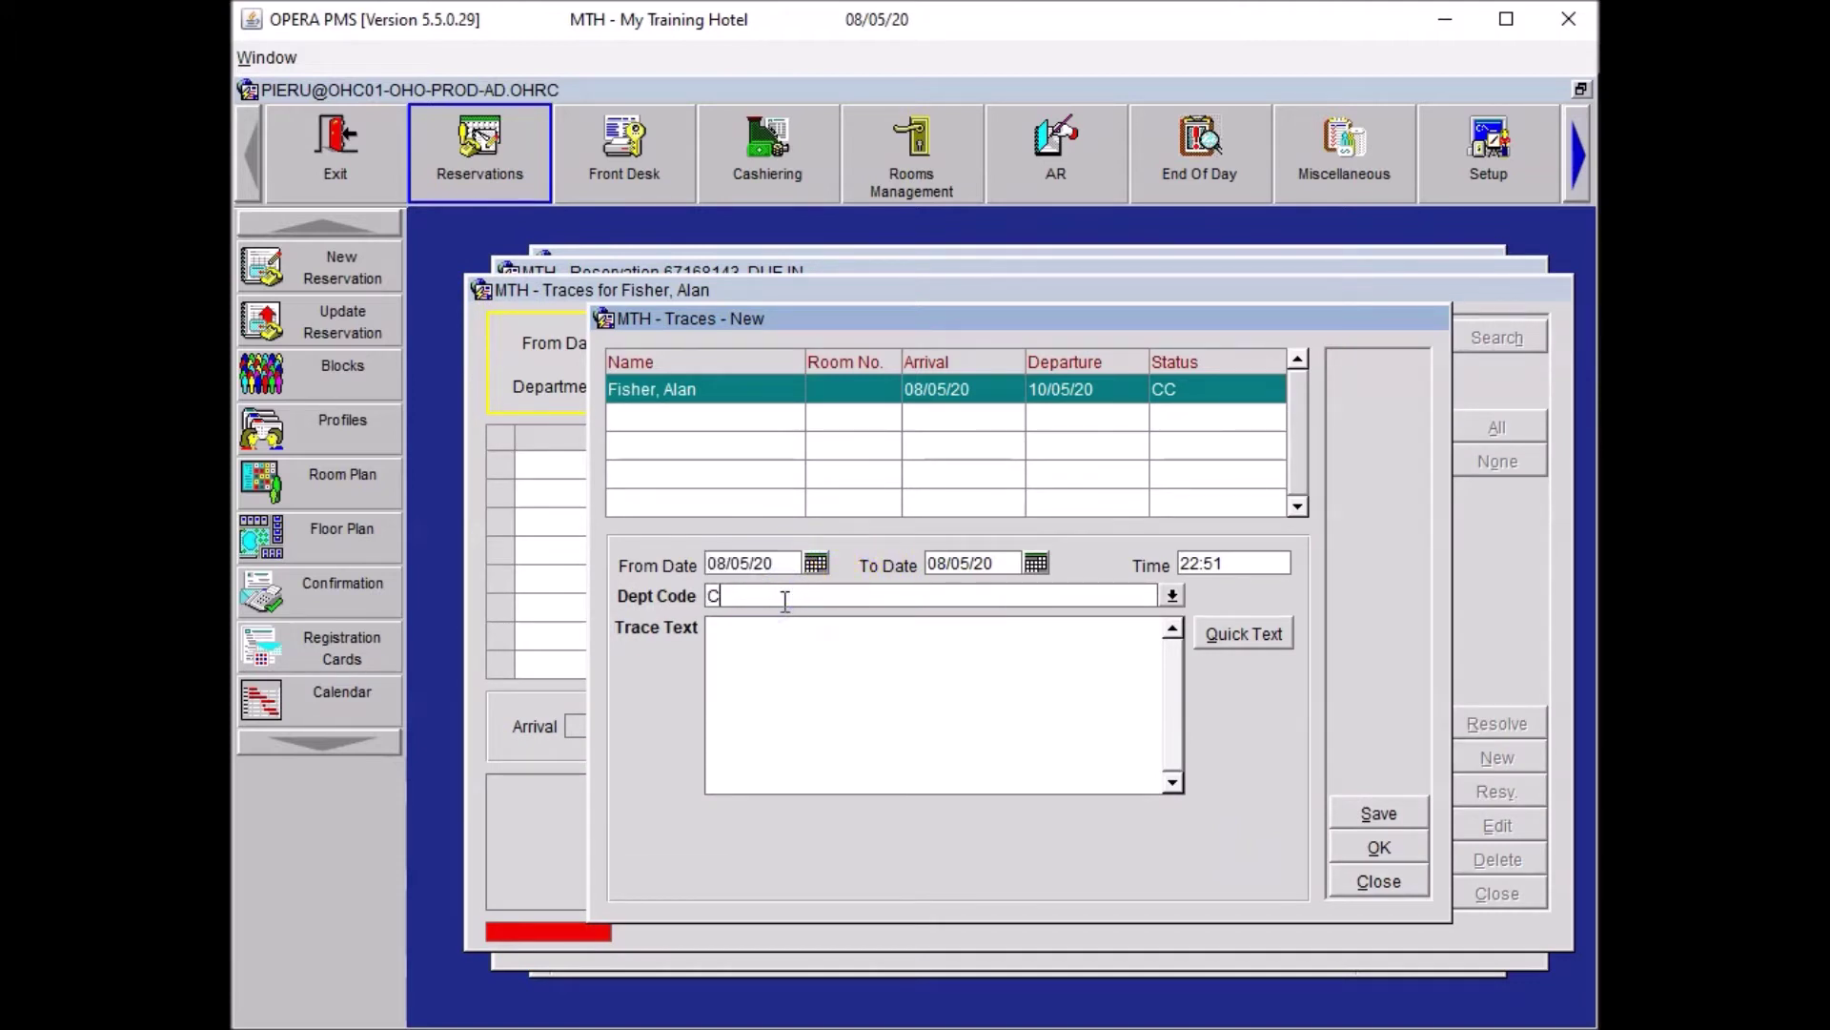
type("OMM")
key("BackSpace")
key("BackSpace")
type("N")
left_click(748, 638)
type("Please arrange a bouquet of")
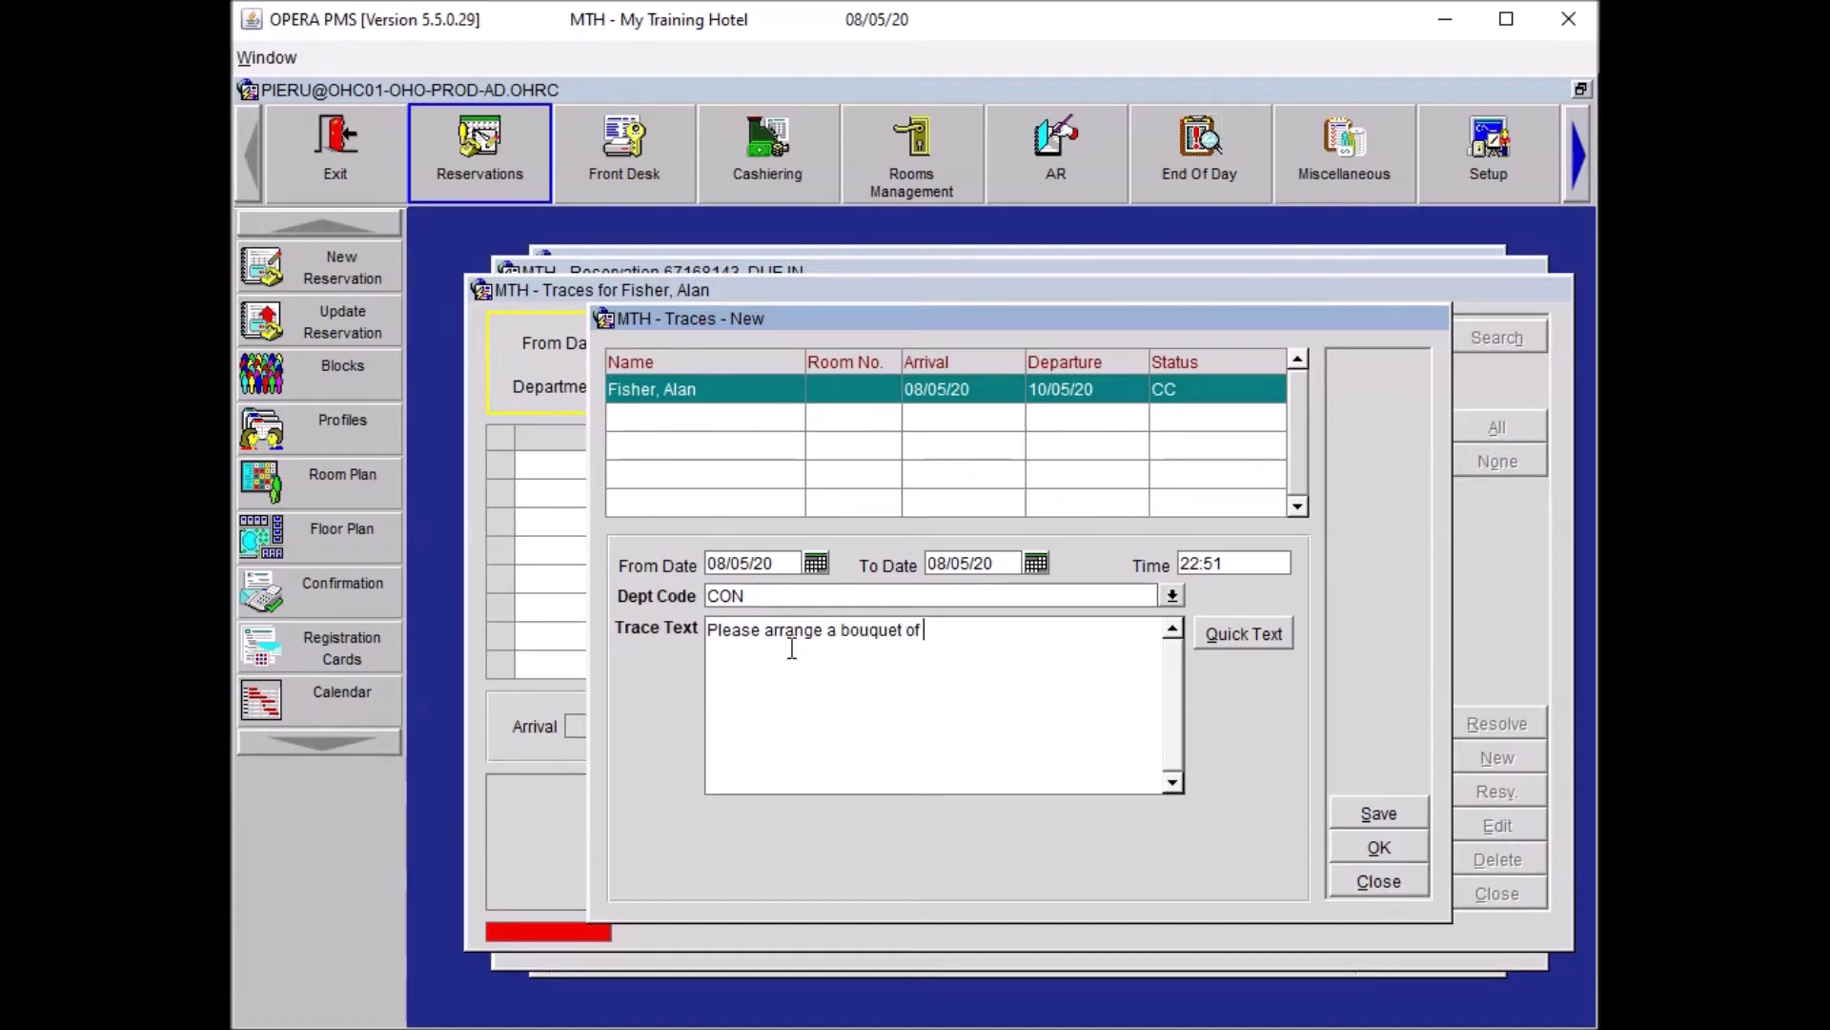
type(" 21 roses")
type("rd")
type("d")
key("Right")
key("Right")
Add room delivery before the 15:00 ETA and a card reading 'I love you.' to the trace.
type(", to be delivered to the room ")
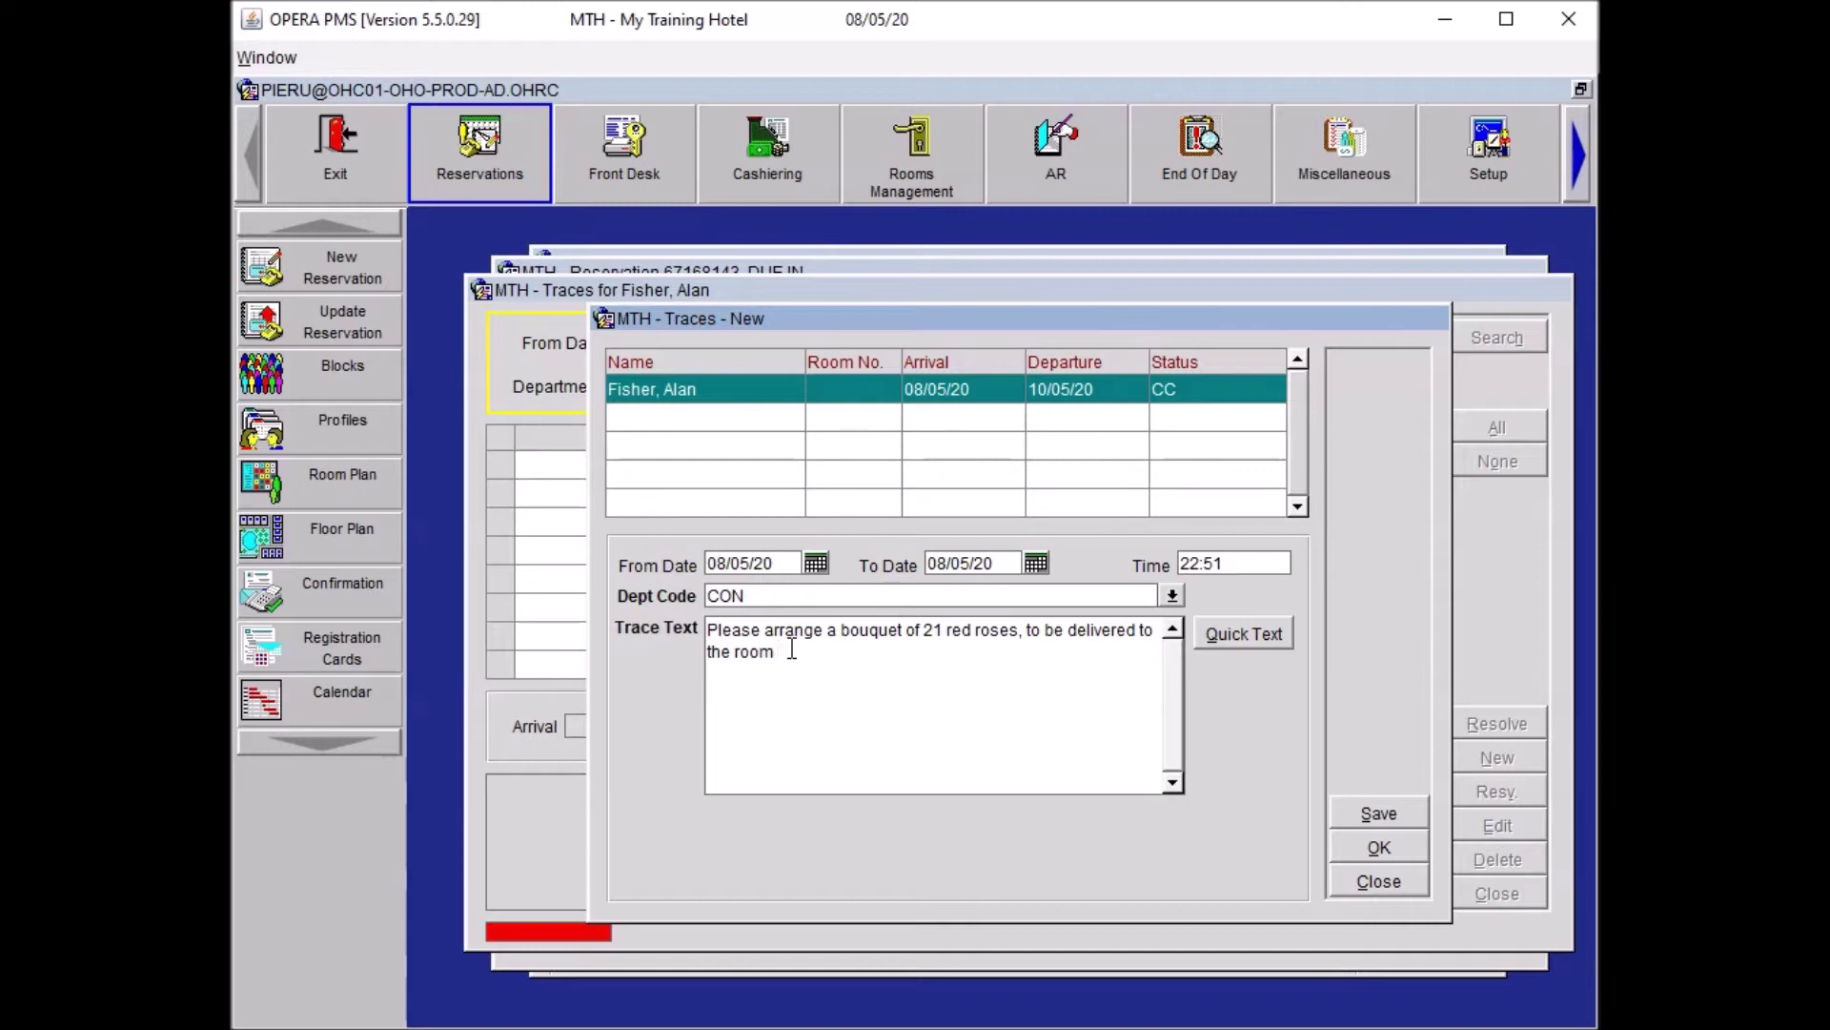
type("prior to arrival (ETA 15:00")
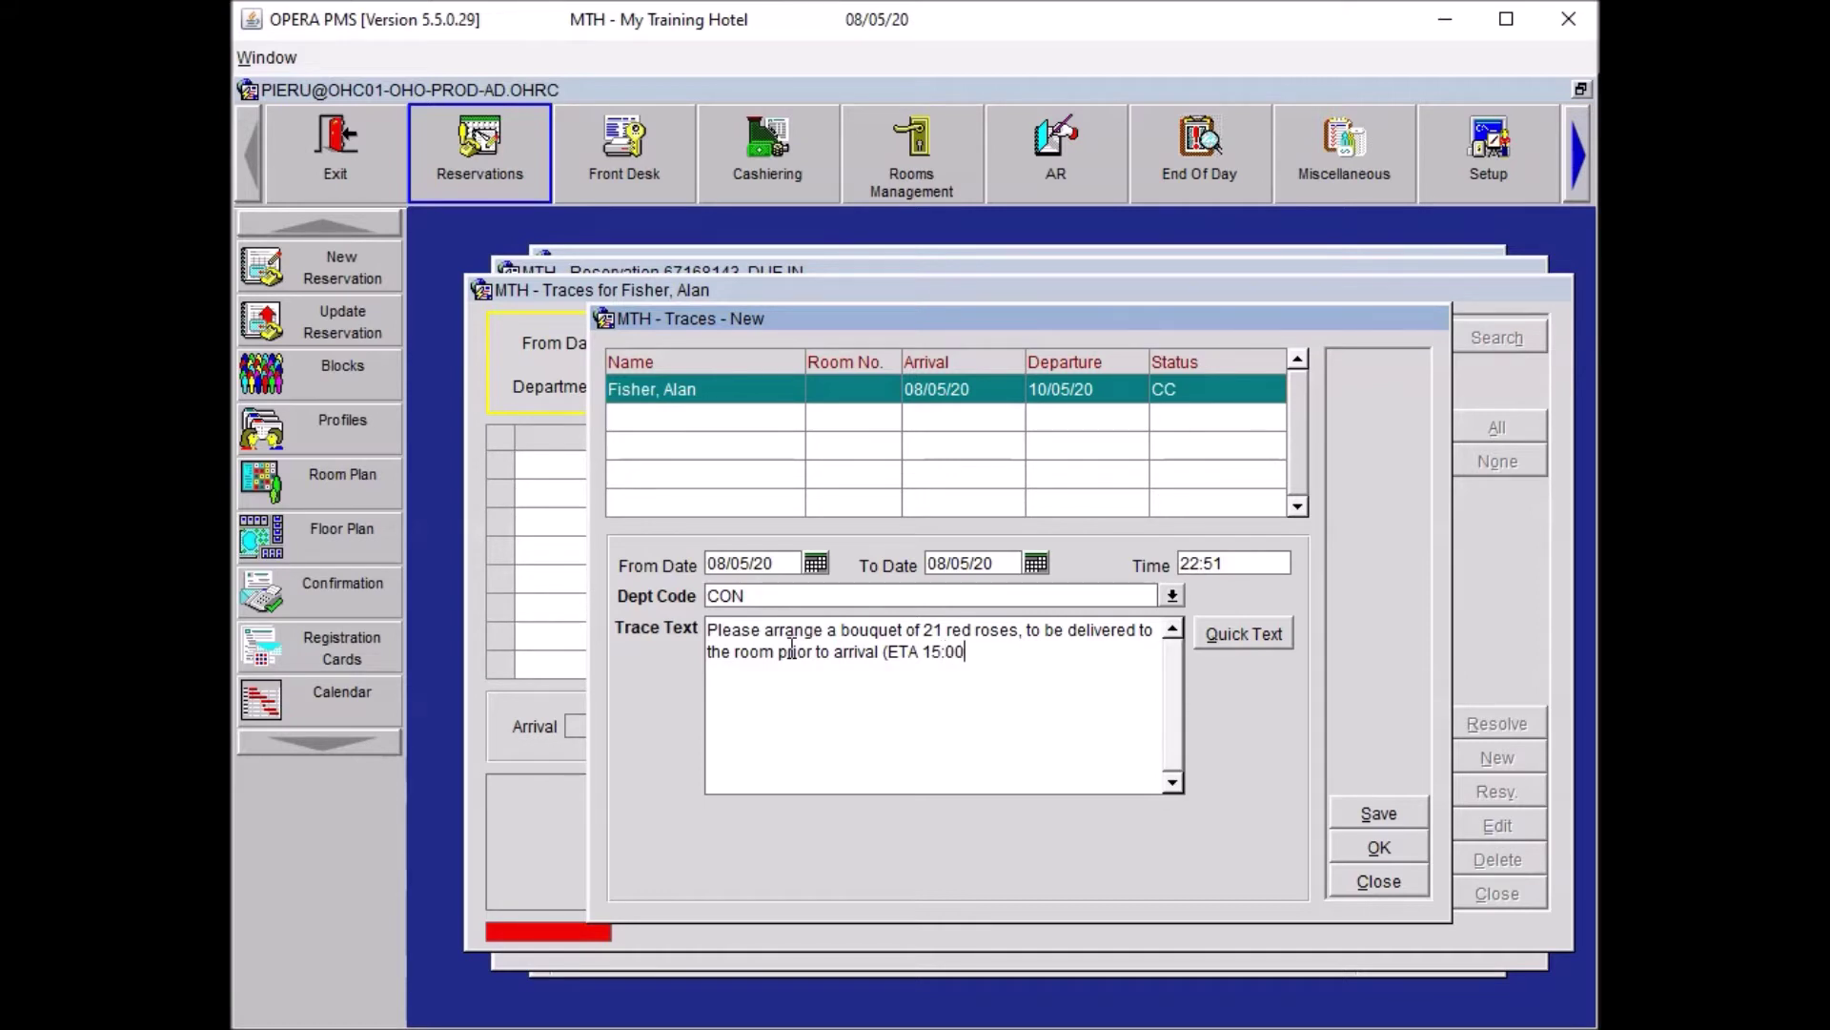
type("). Please add a card \"")
key("BackSpace")
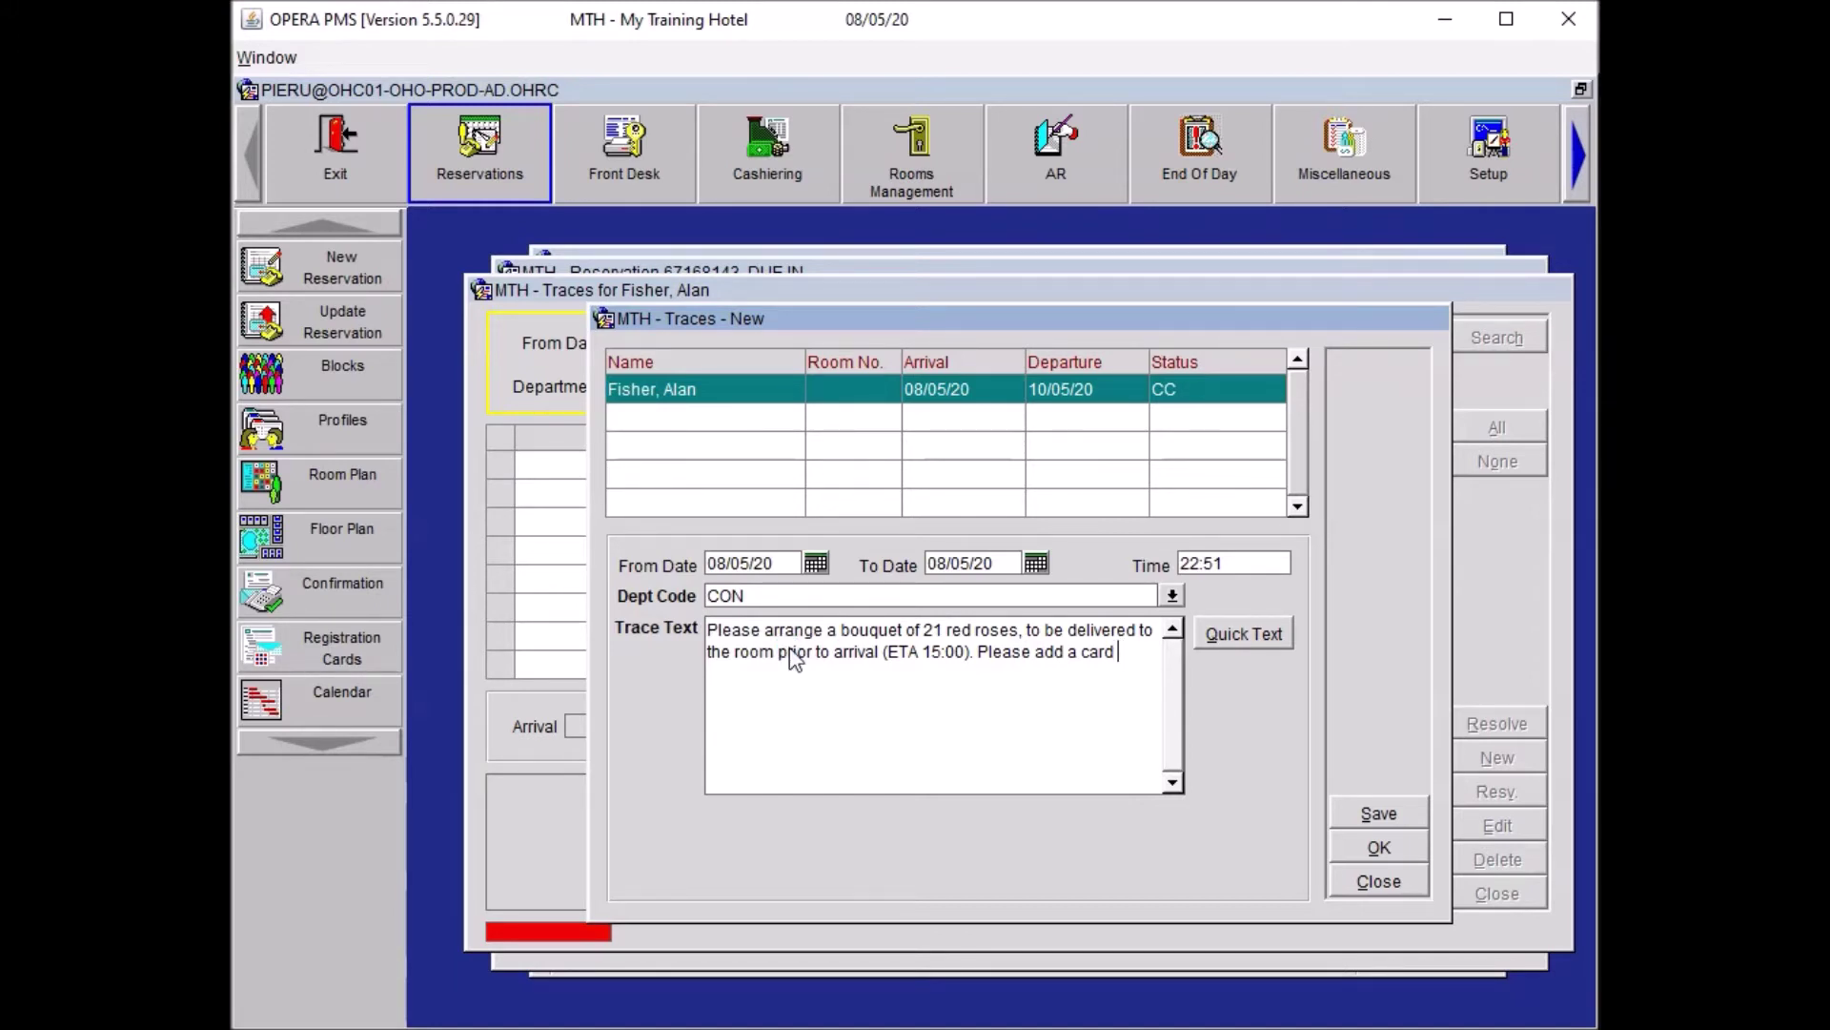
type("and")
type(" the message")
type(" \"Ilo")
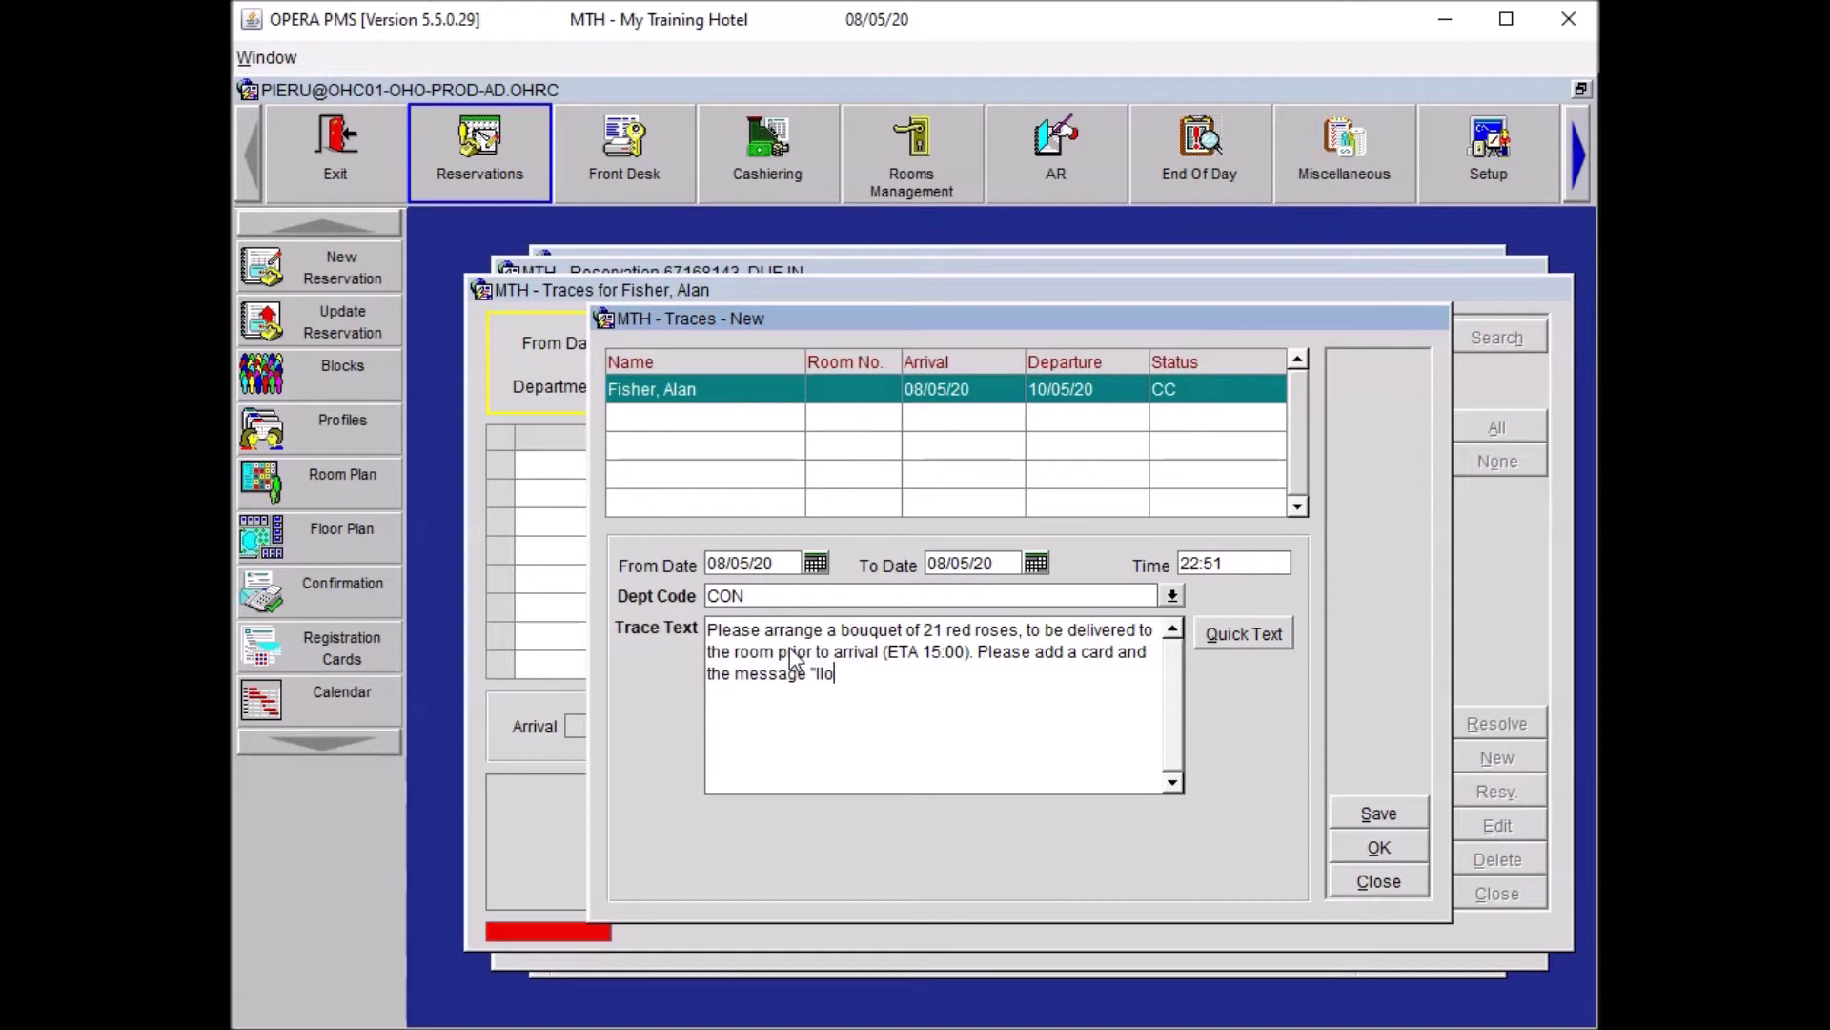
type("ve you.\"")
Add a new trace line for a small box of Lindt chocolate with a £125.00 budget.
key("Return")
type("Arrange a b")
key("BackSpace")
type("small box of Lindt c")
type("hocolate.")
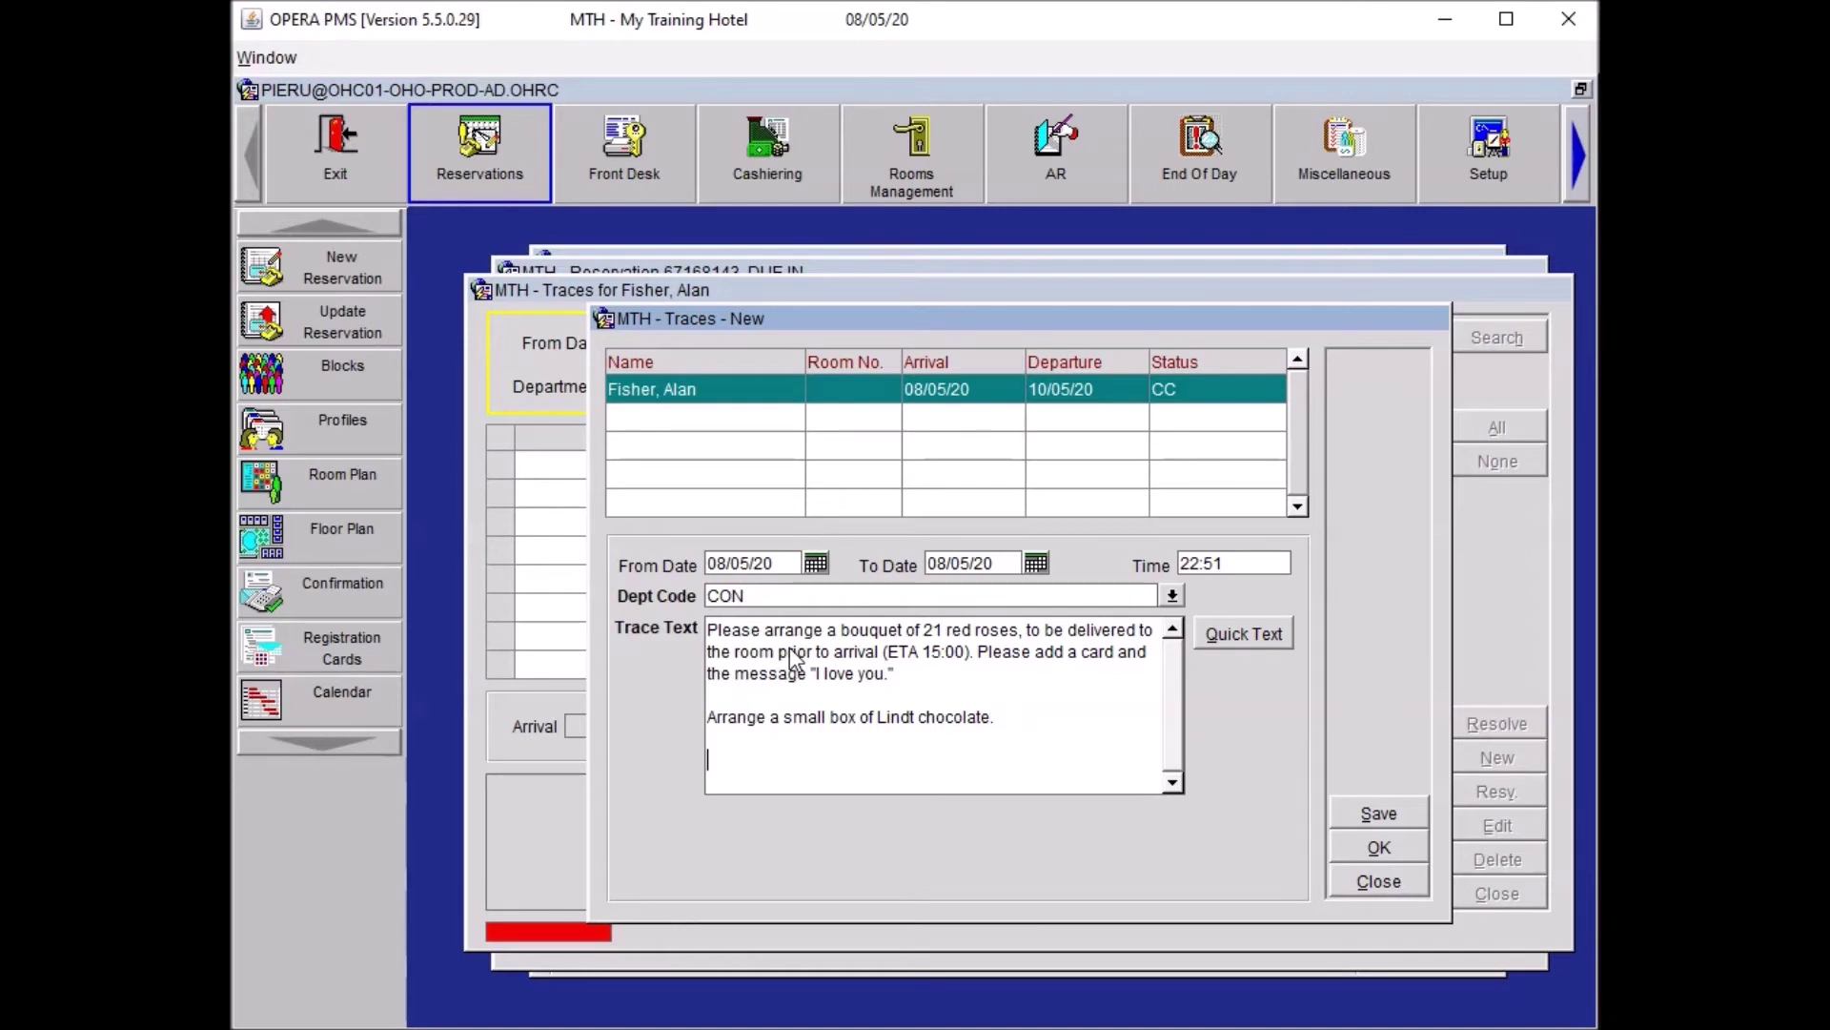
type("udget £125.00")
Save the CON trace, close Traces and Reservation Options, and save the reservation.
left_click(1379, 848)
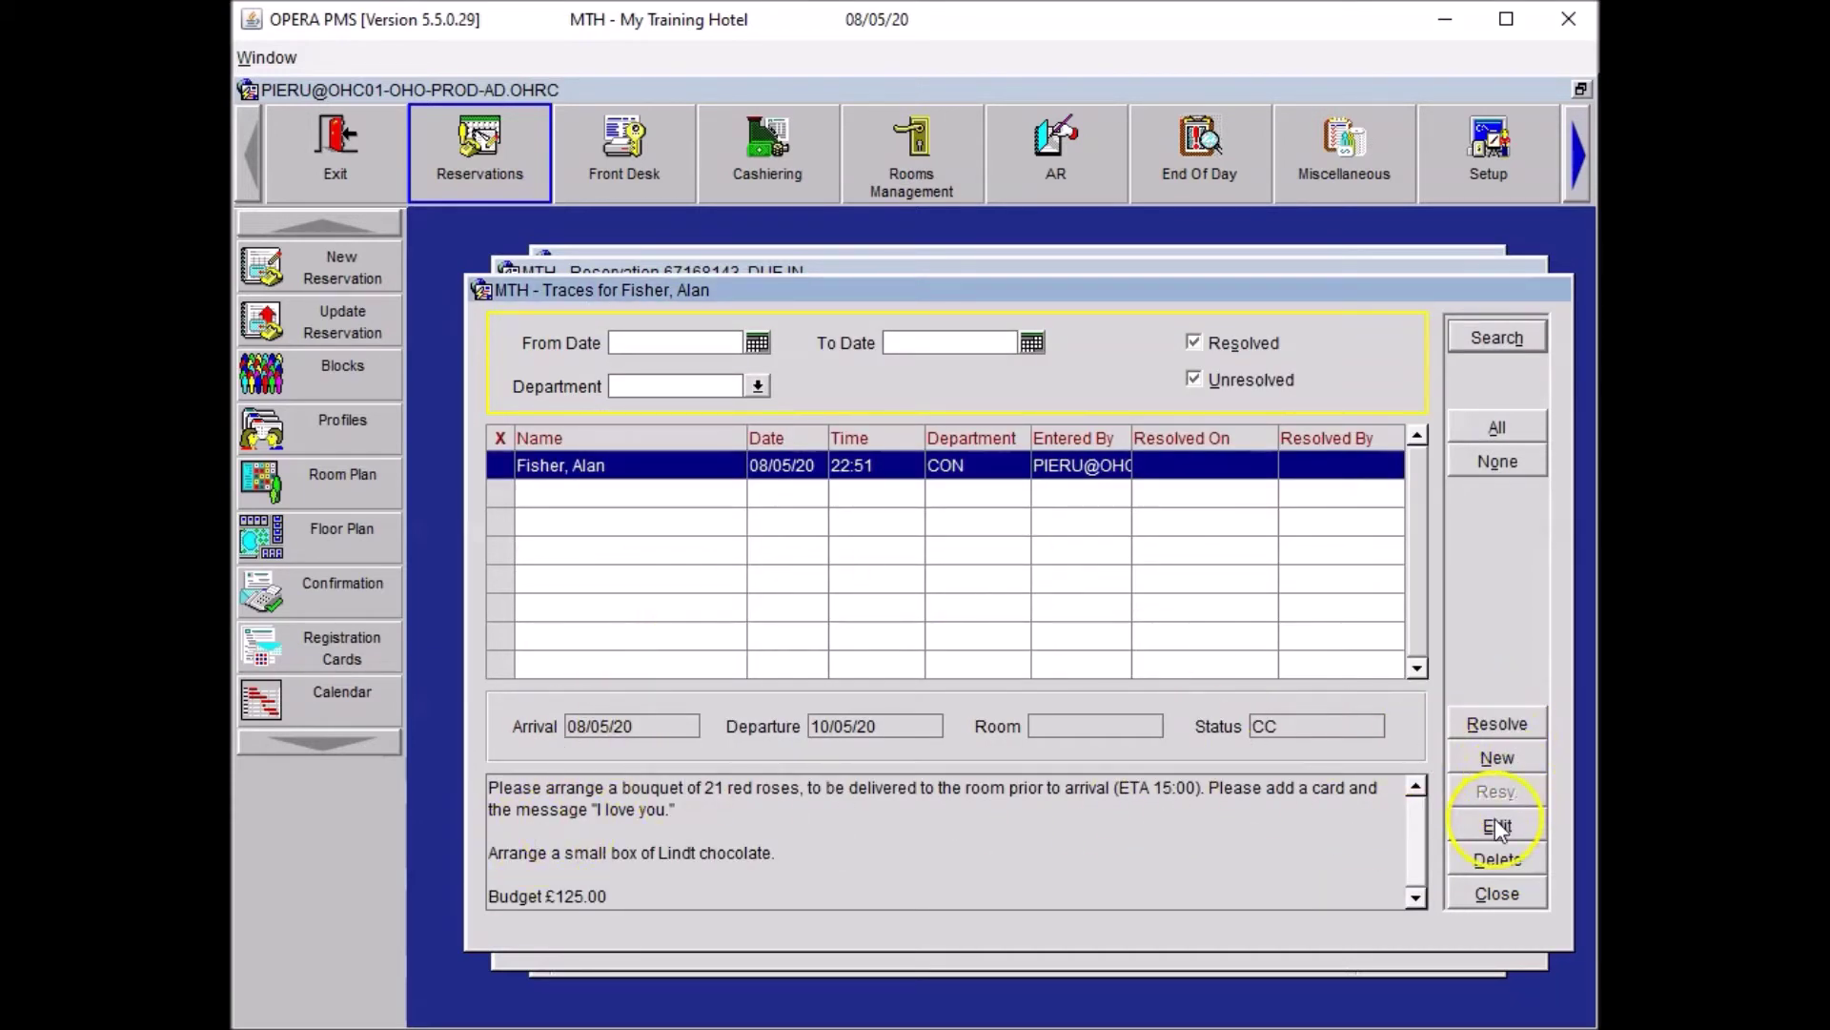
left_click(1486, 896)
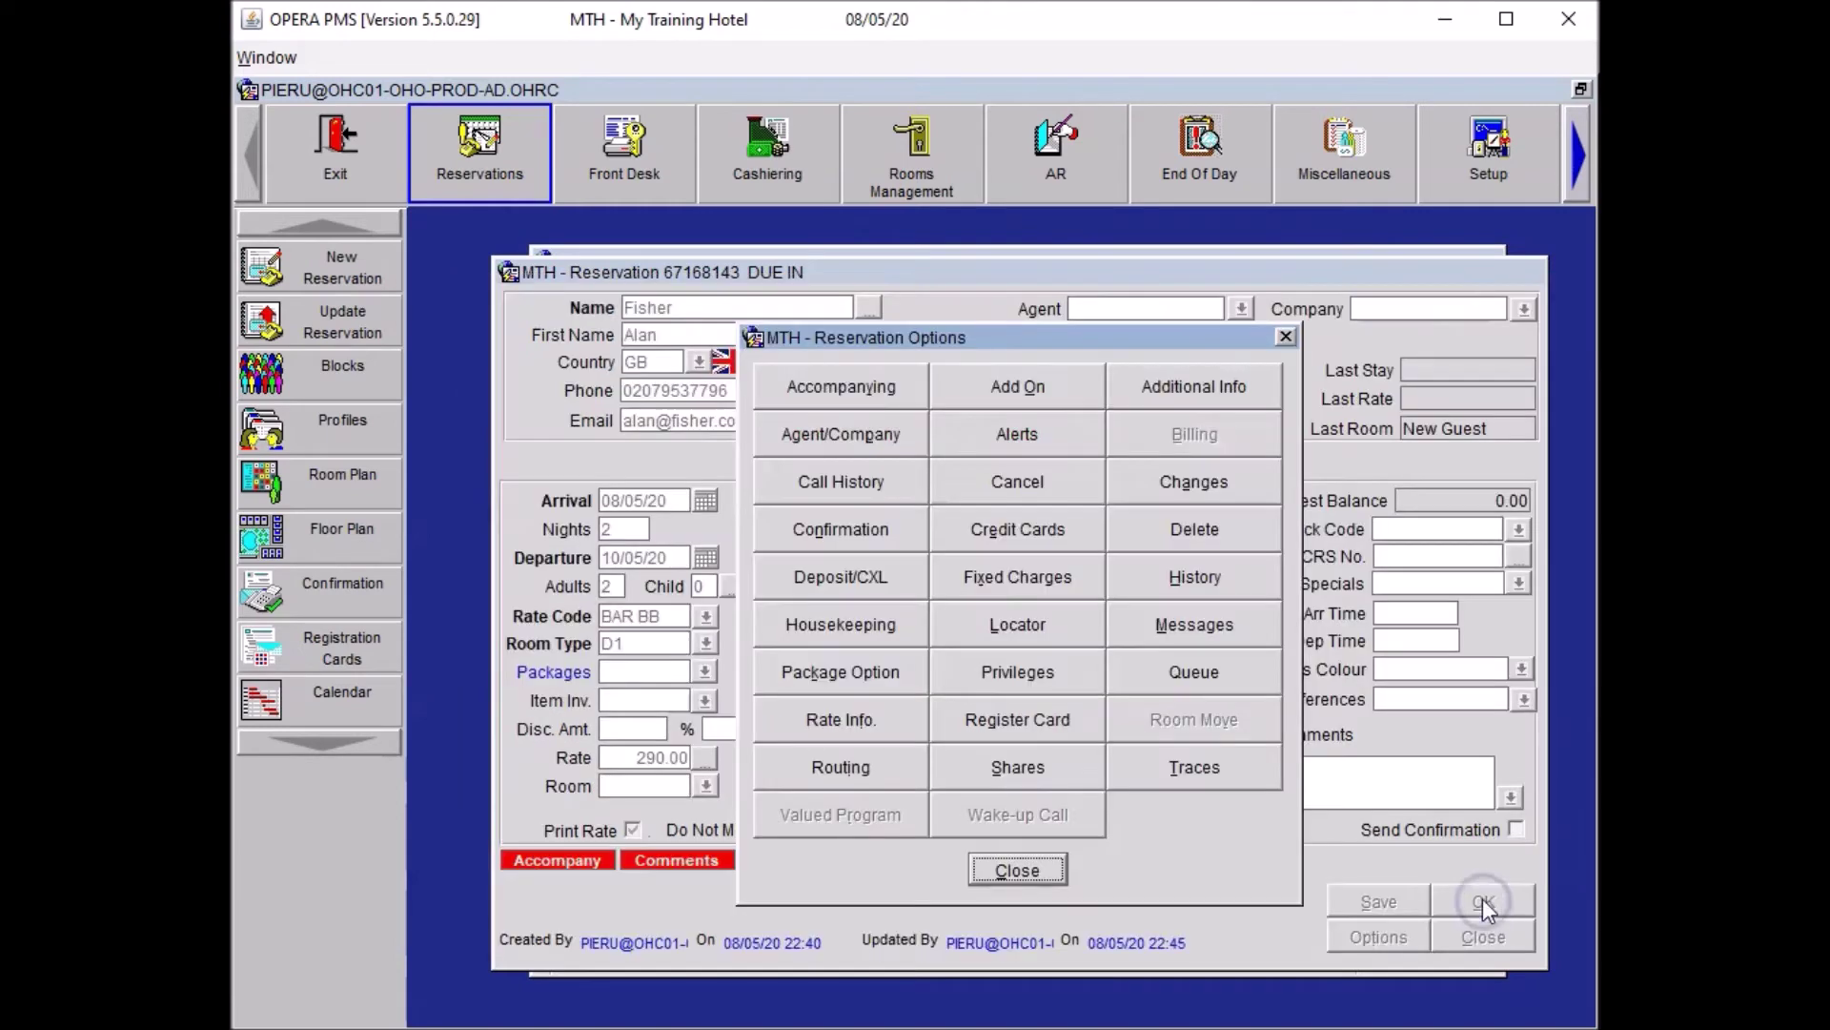
left_click(996, 867)
left_click(1368, 901)
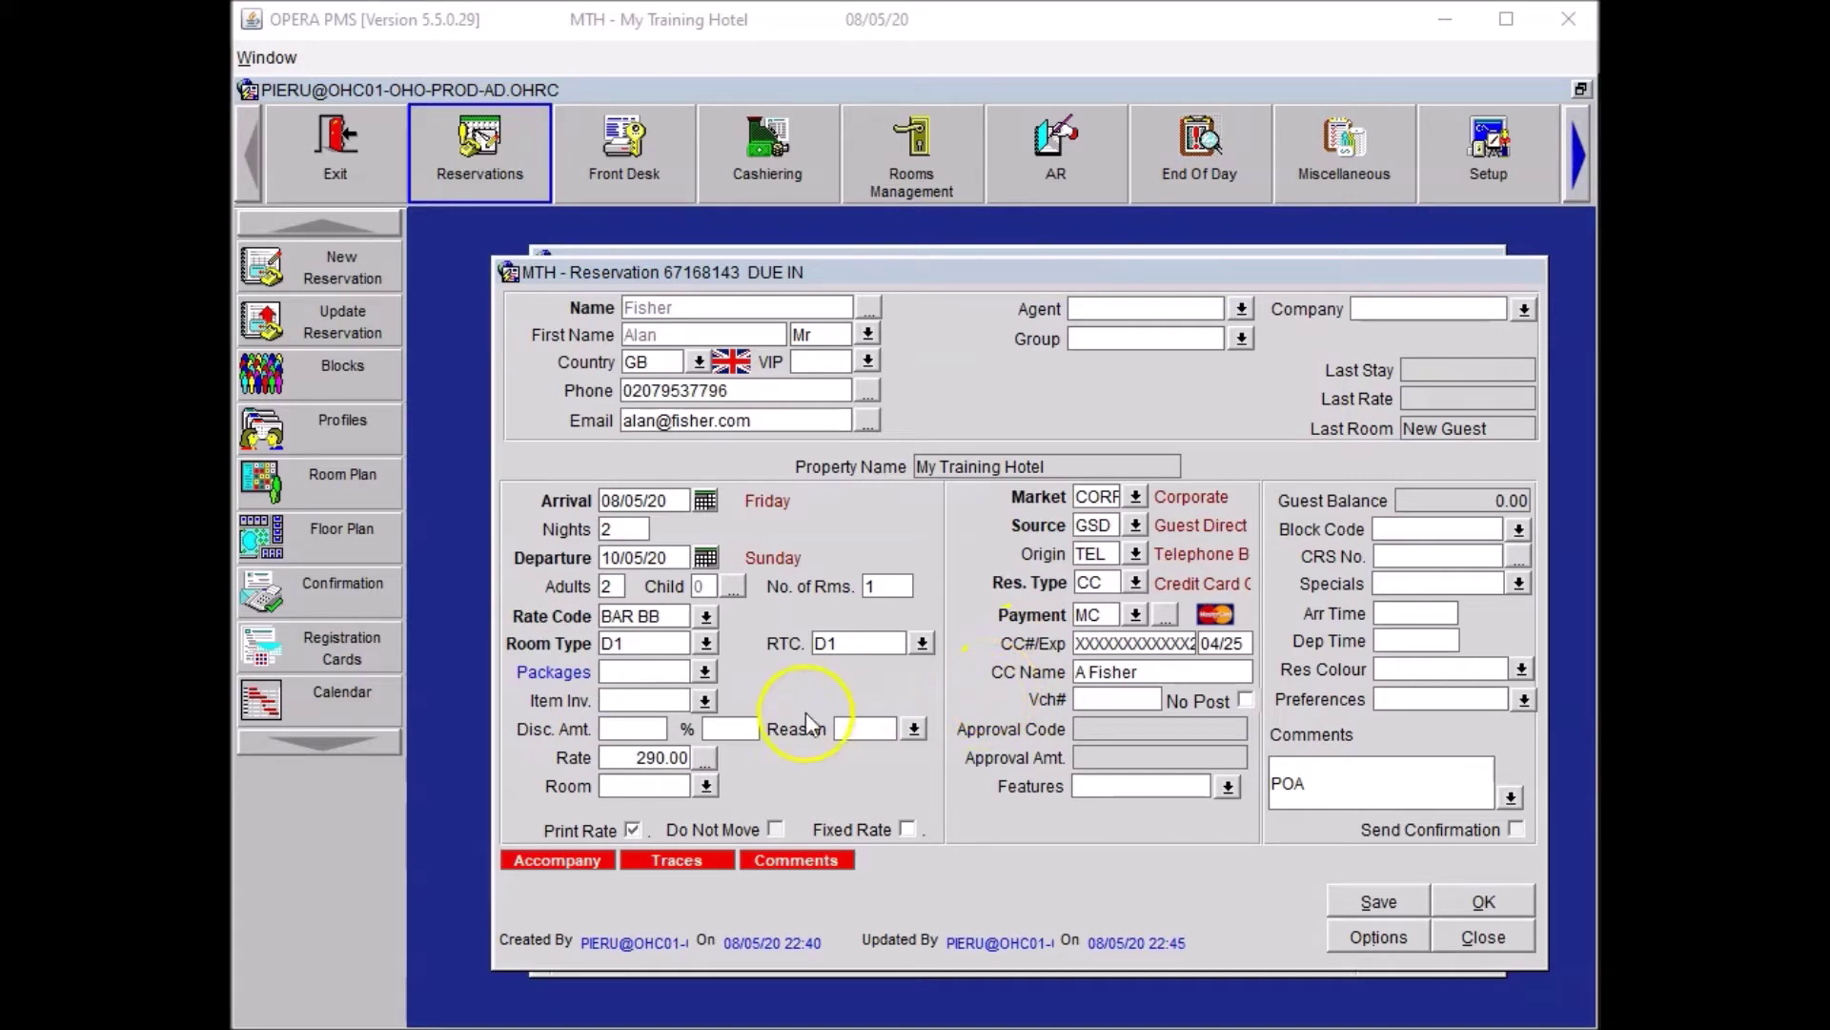
left_click(704, 705)
Add one Universal Adaptor (UA) for 08/05/20–10/05/20 to the item inventory and save the reservation.
left_click(704, 705)
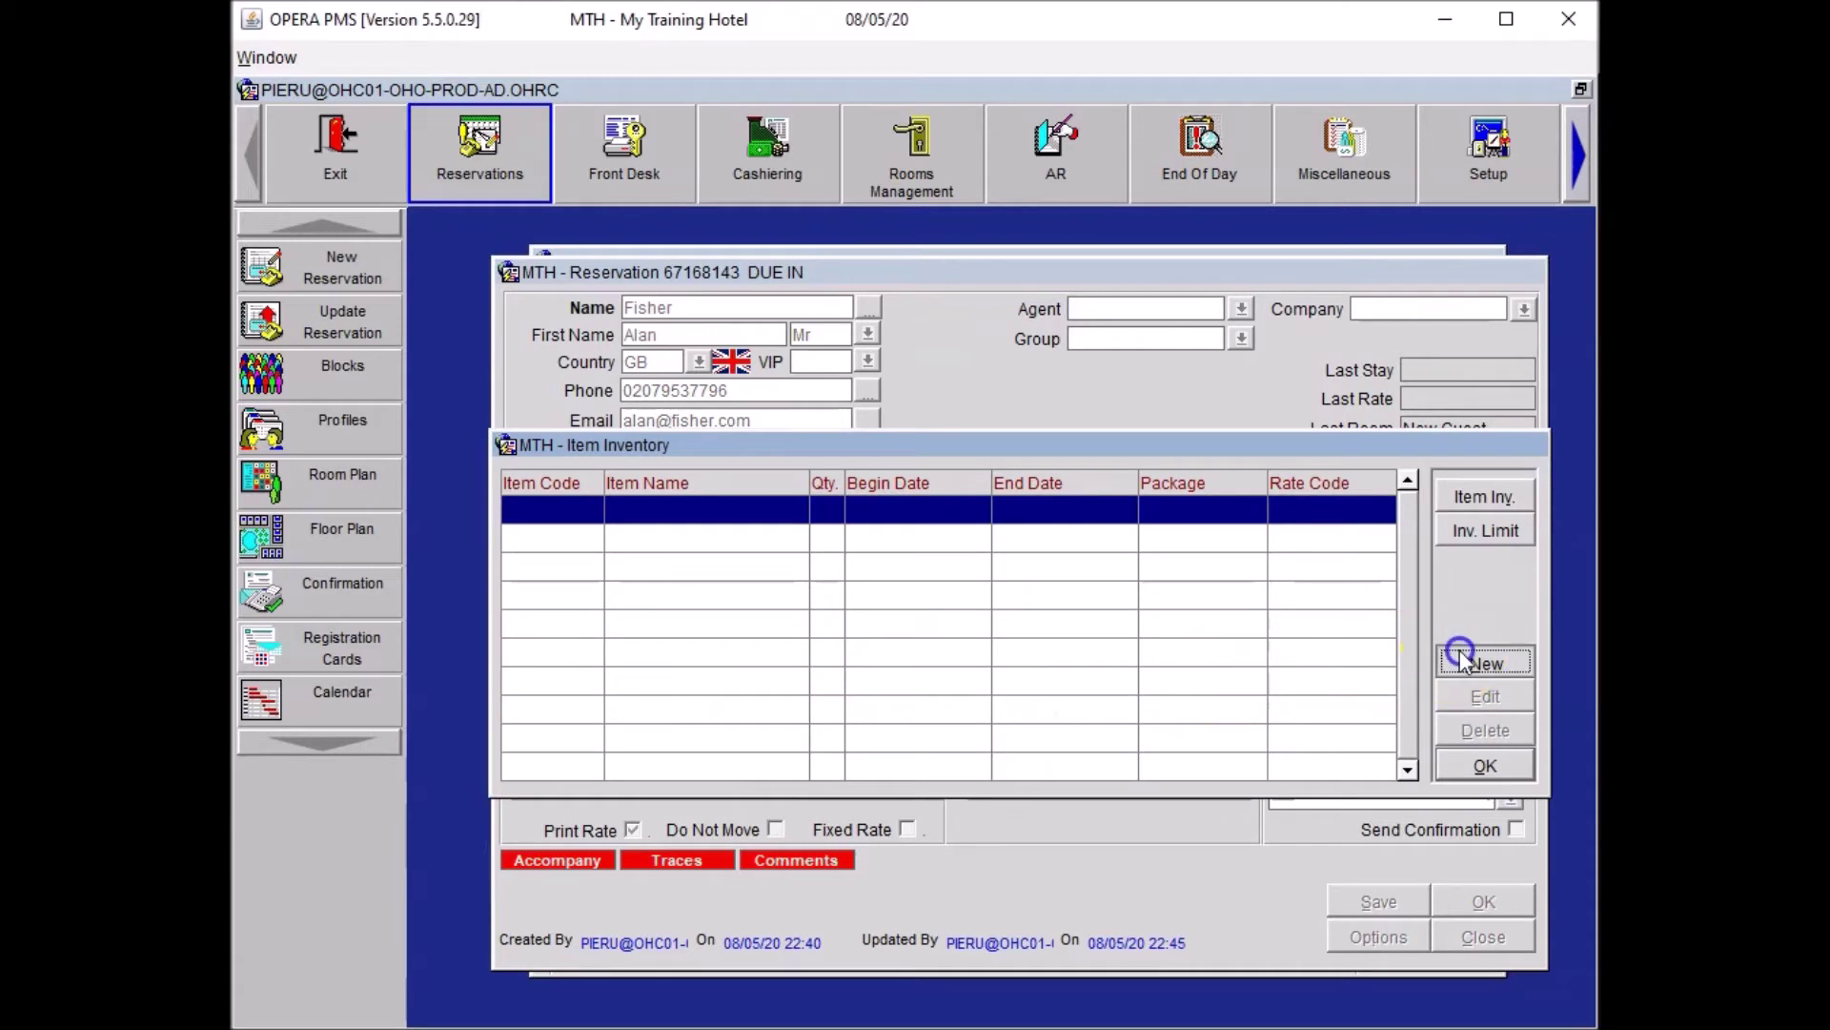
left_click(1484, 662)
left_click(981, 545)
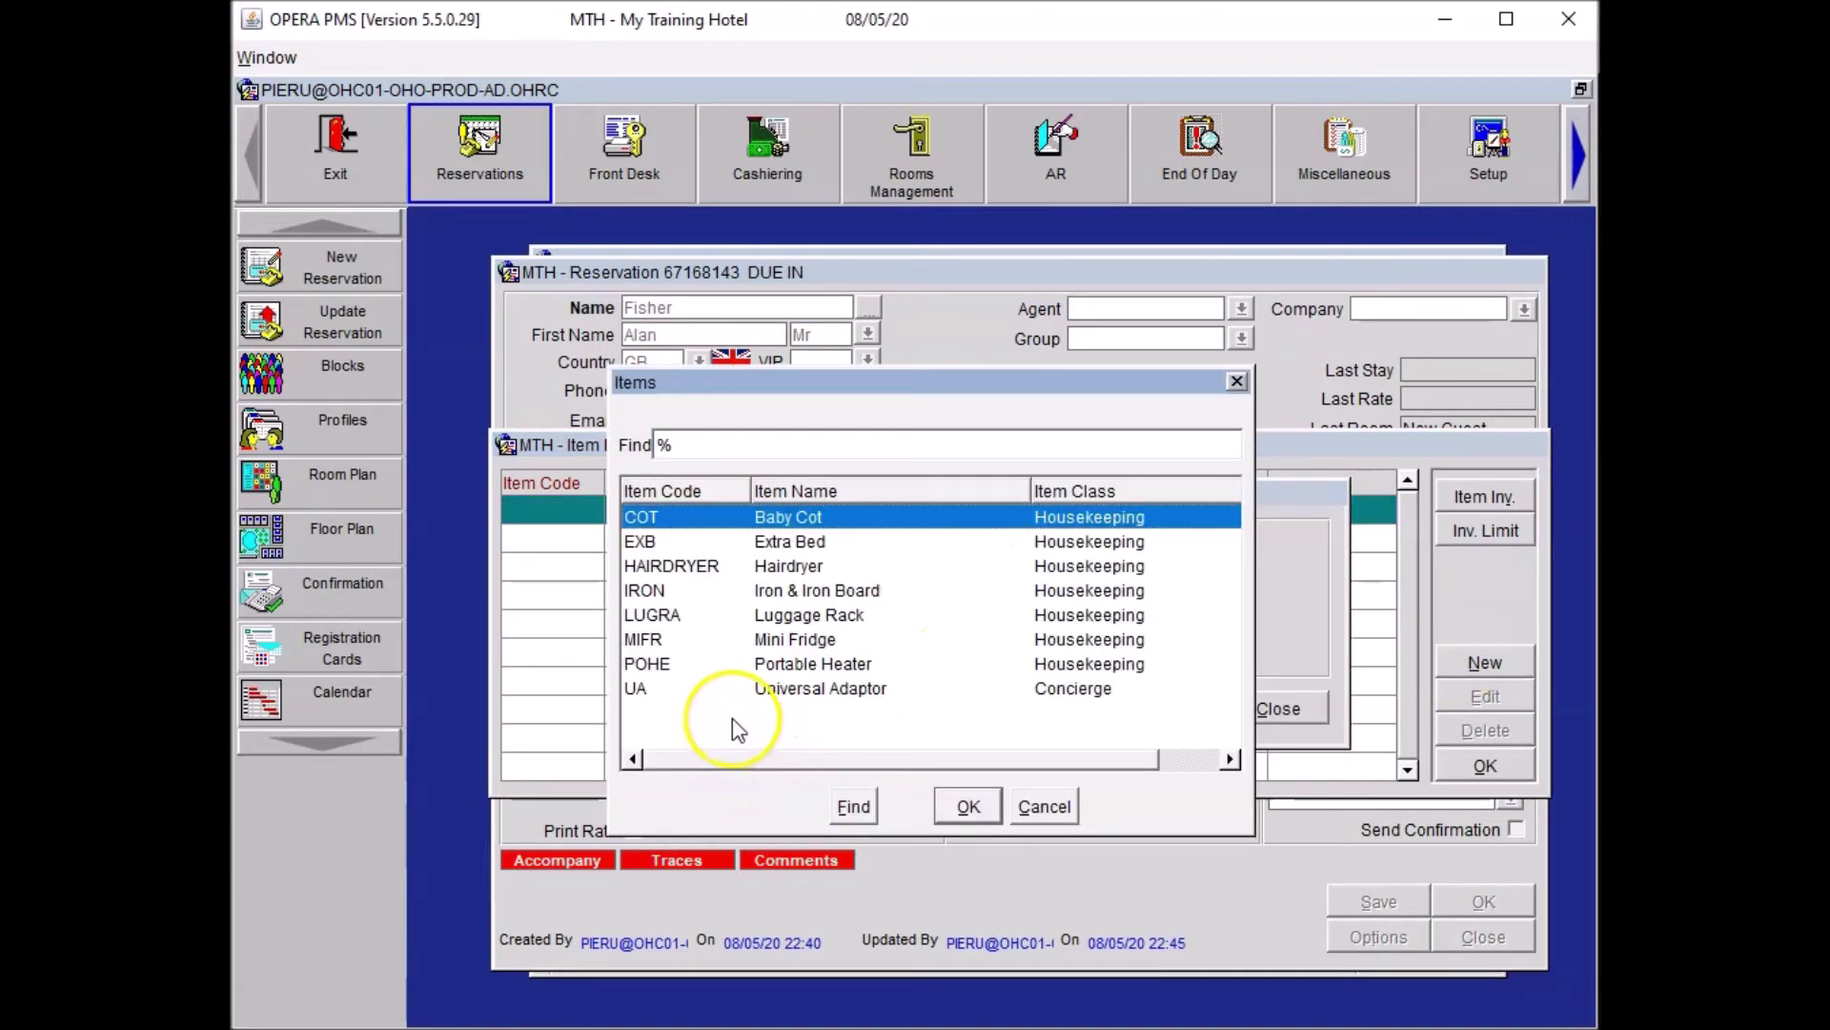
left_click(801, 687)
left_click(959, 801)
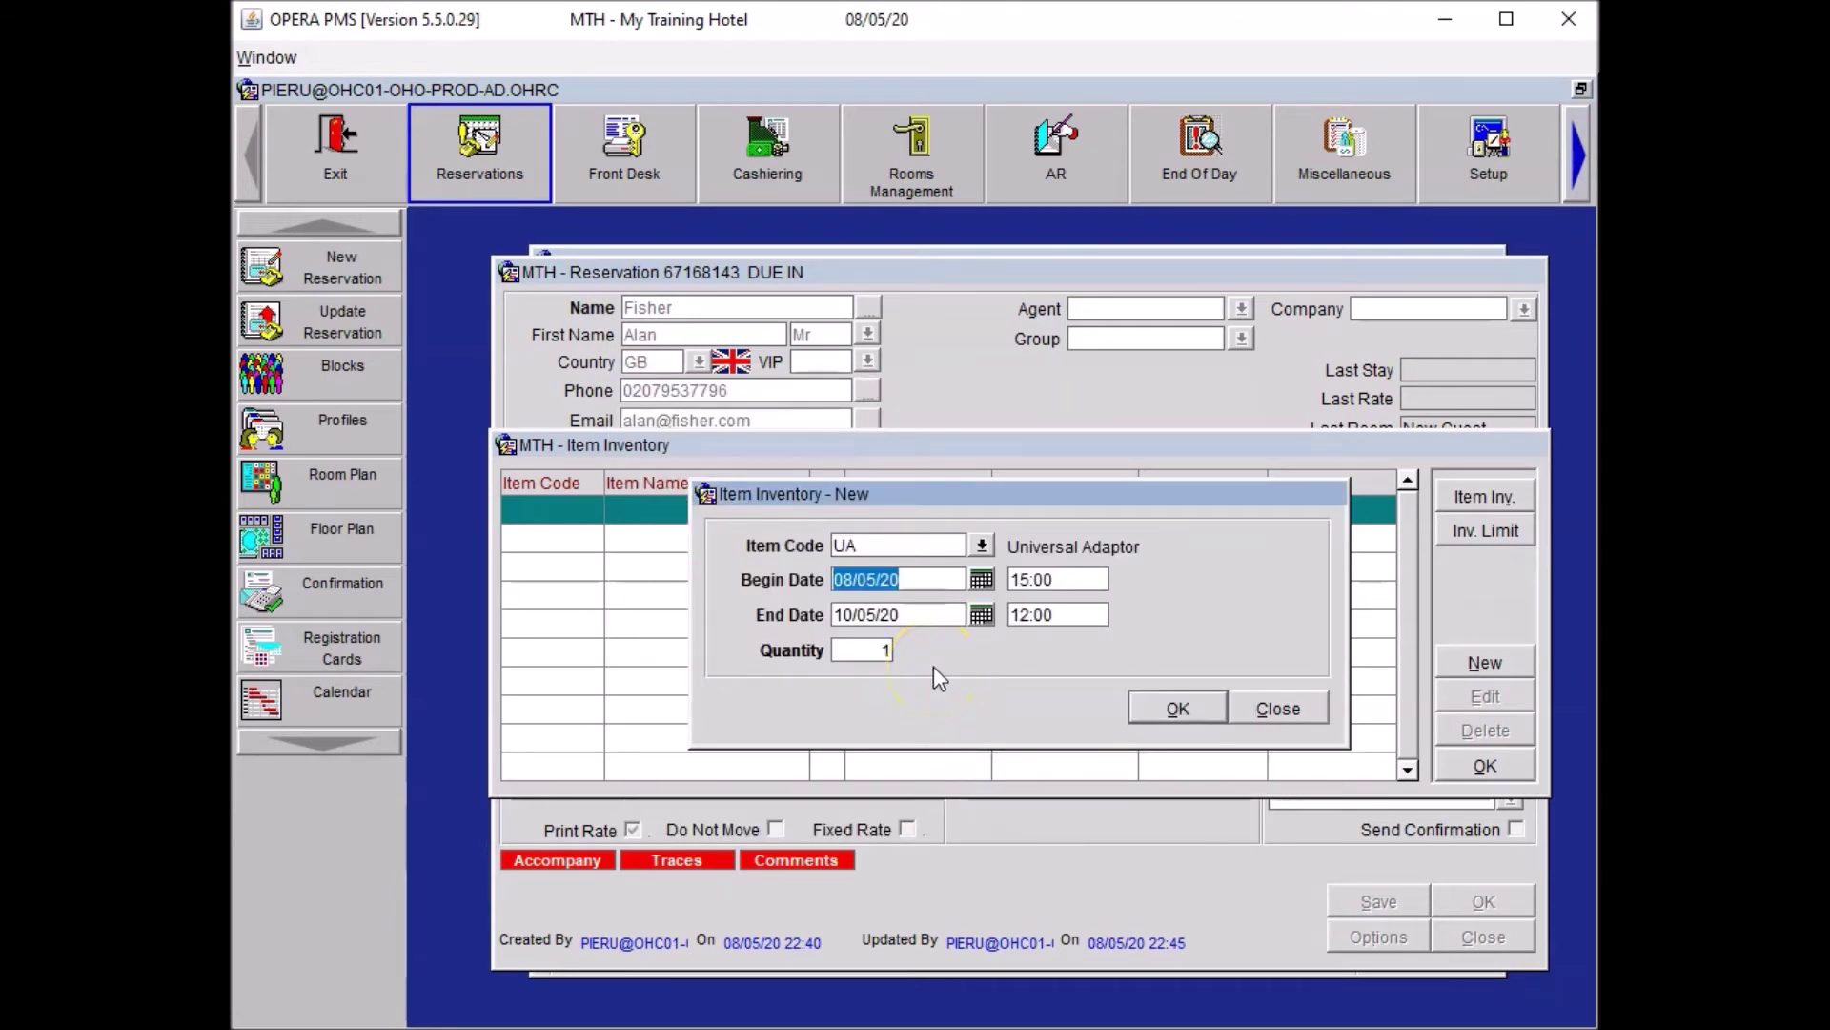
left_click(1178, 705)
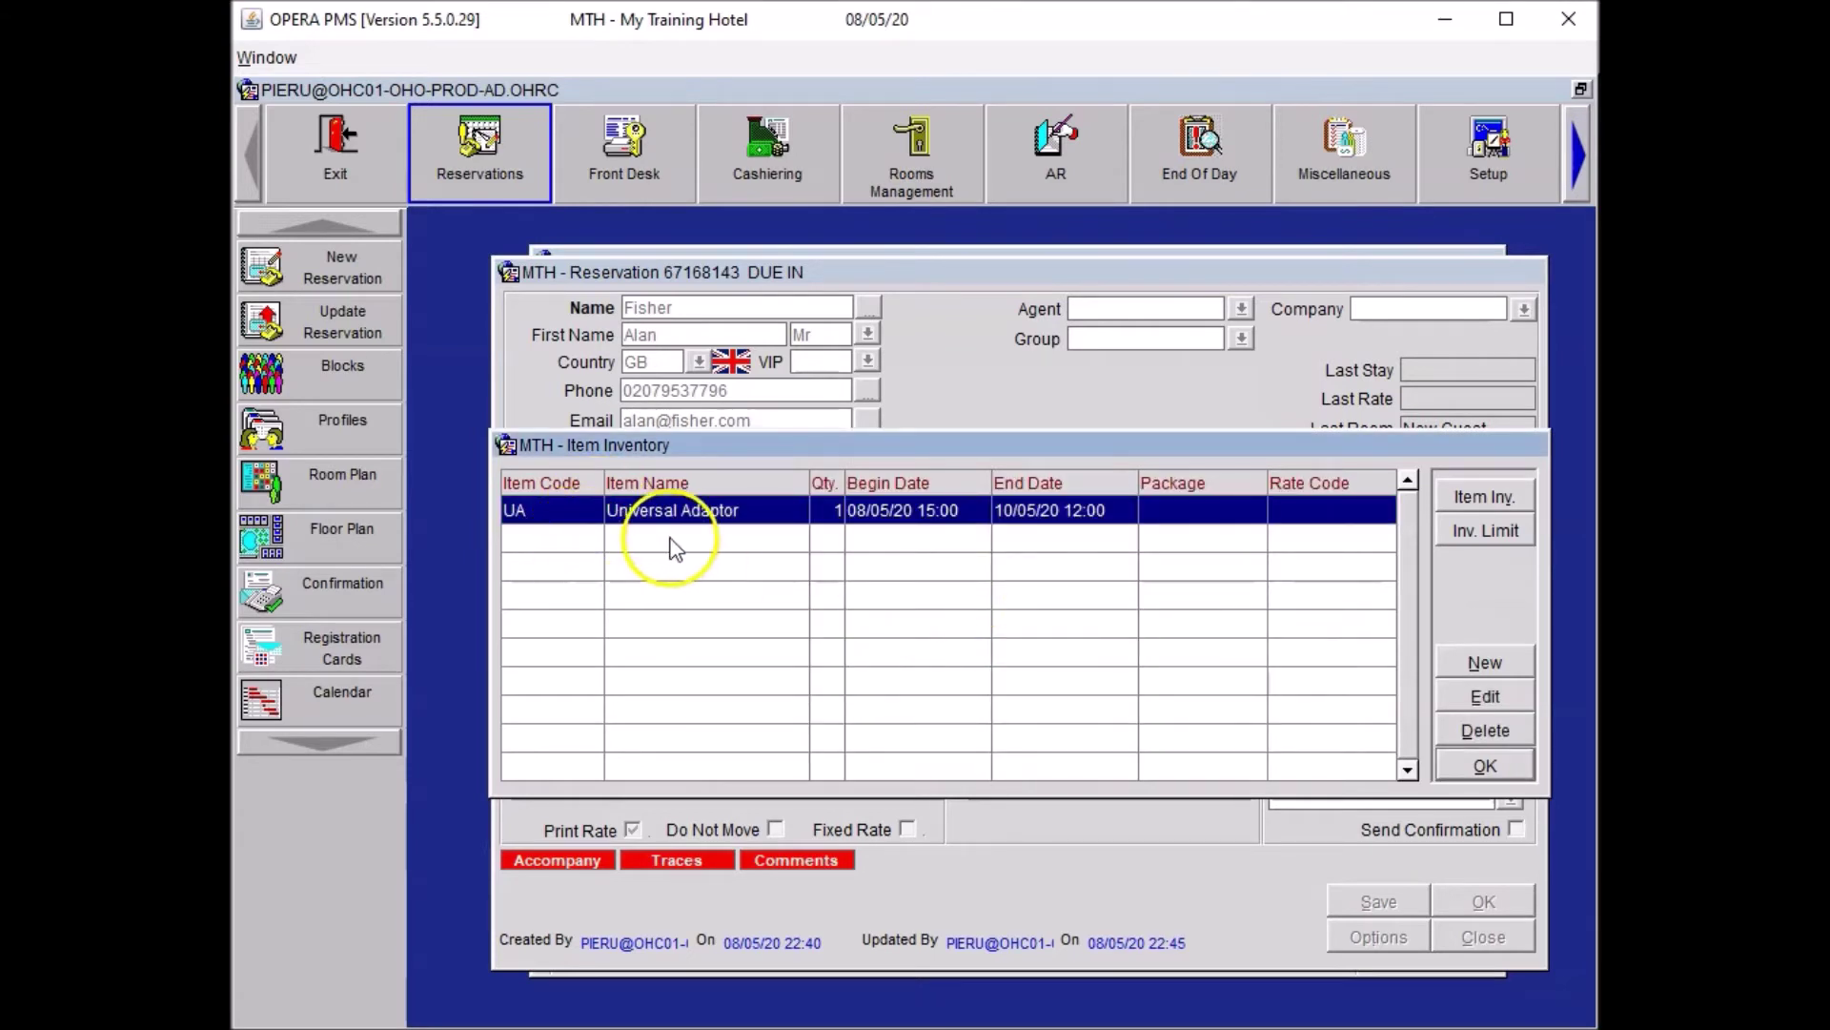
left_click(1466, 766)
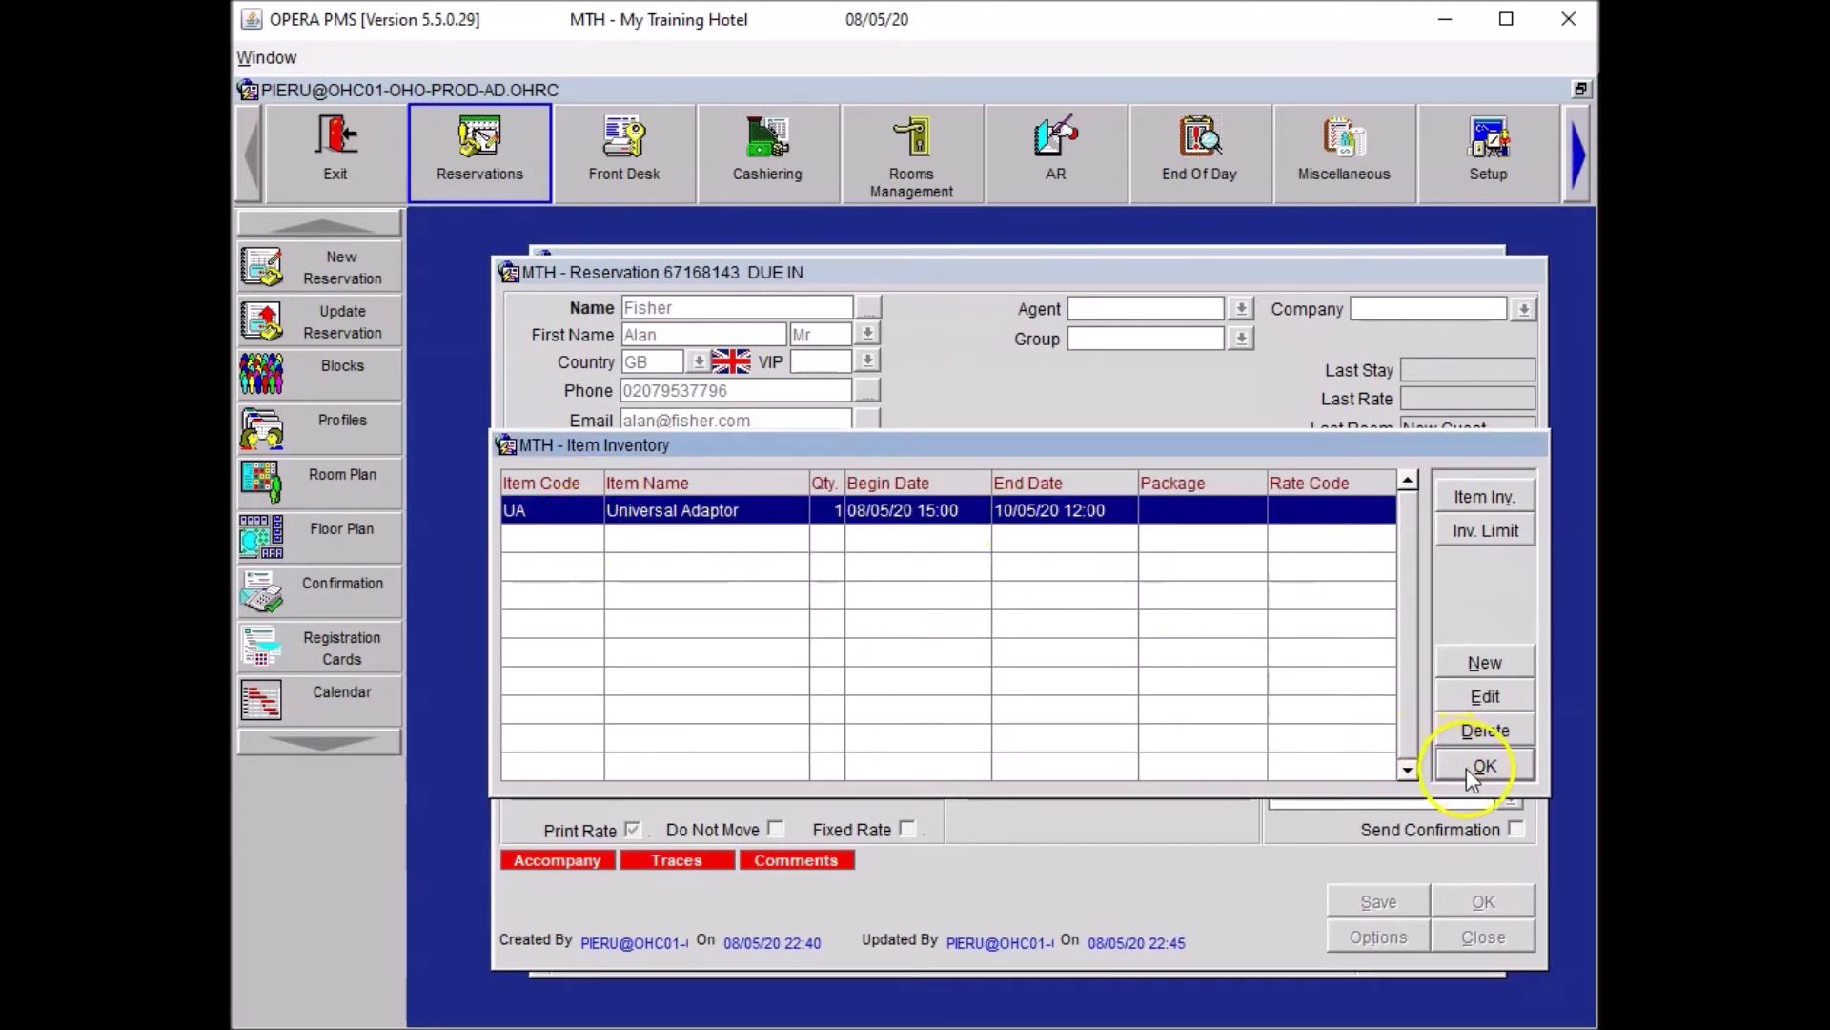
left_click(1376, 898)
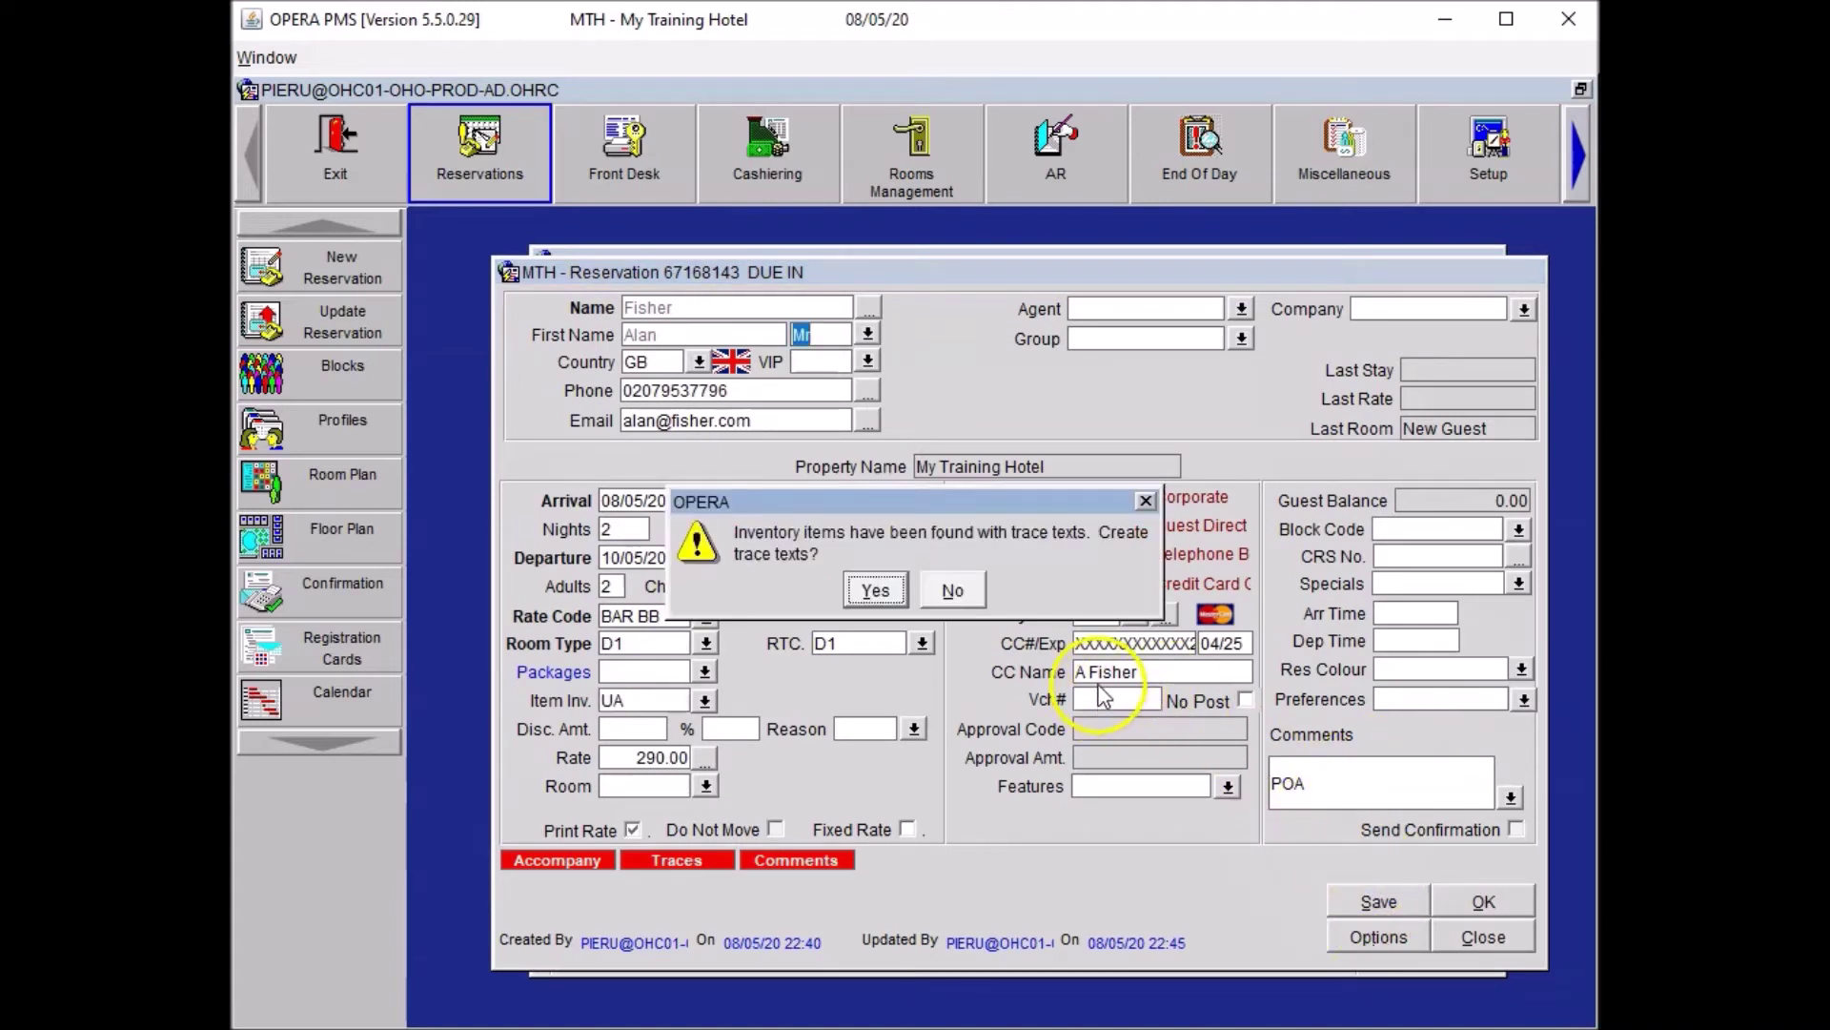
Accept creating a CON trace asking to place a universal adaptor in the room.
left_click(875, 589)
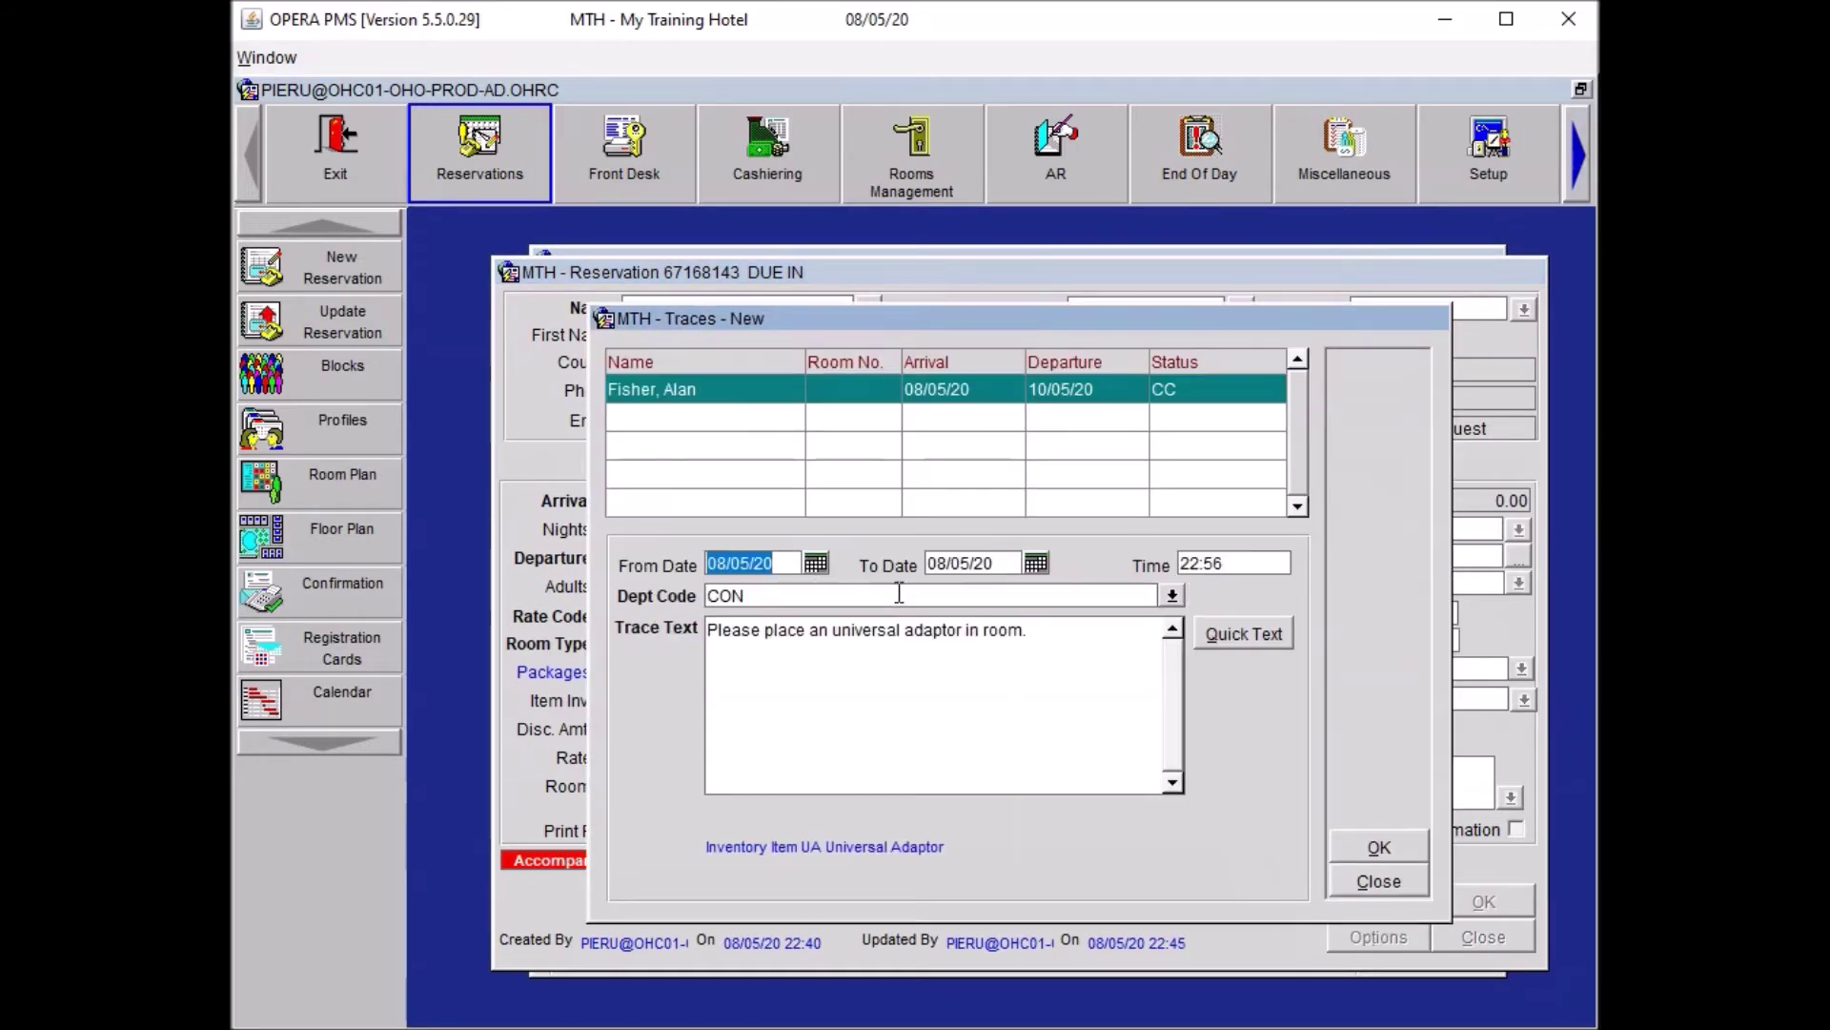
left_click(1356, 833)
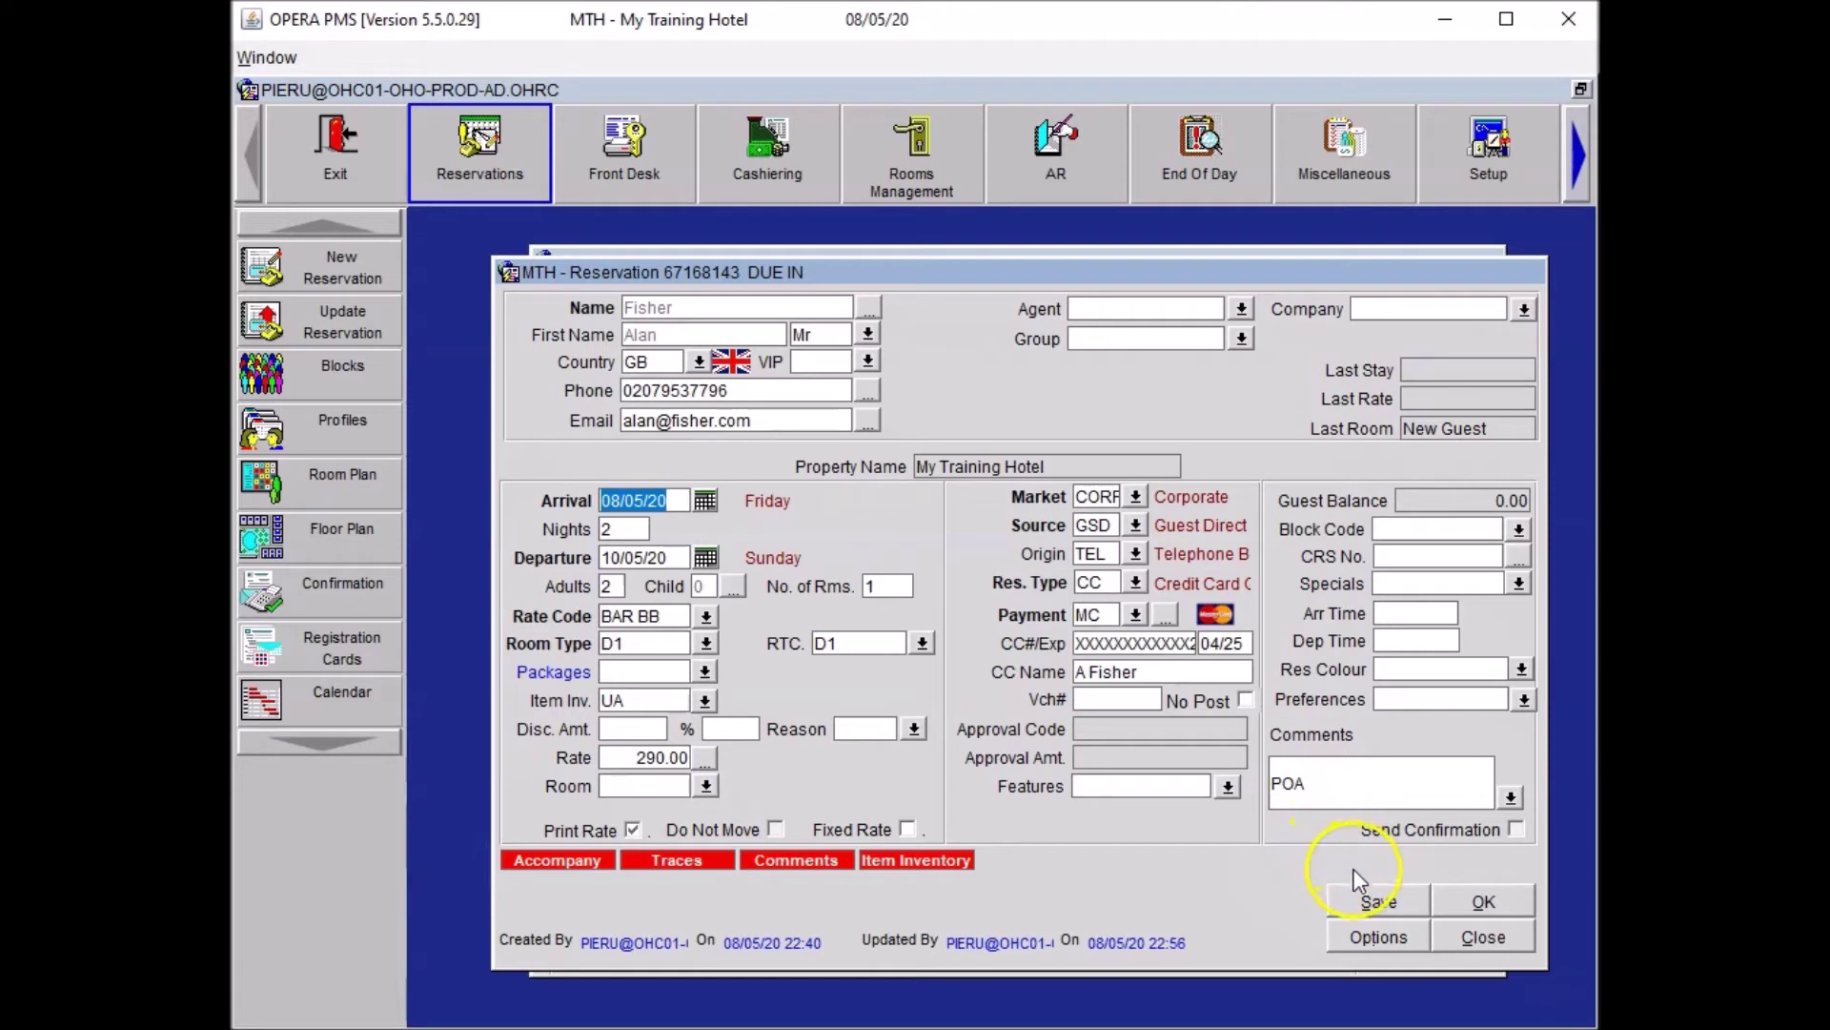
left_click(1367, 938)
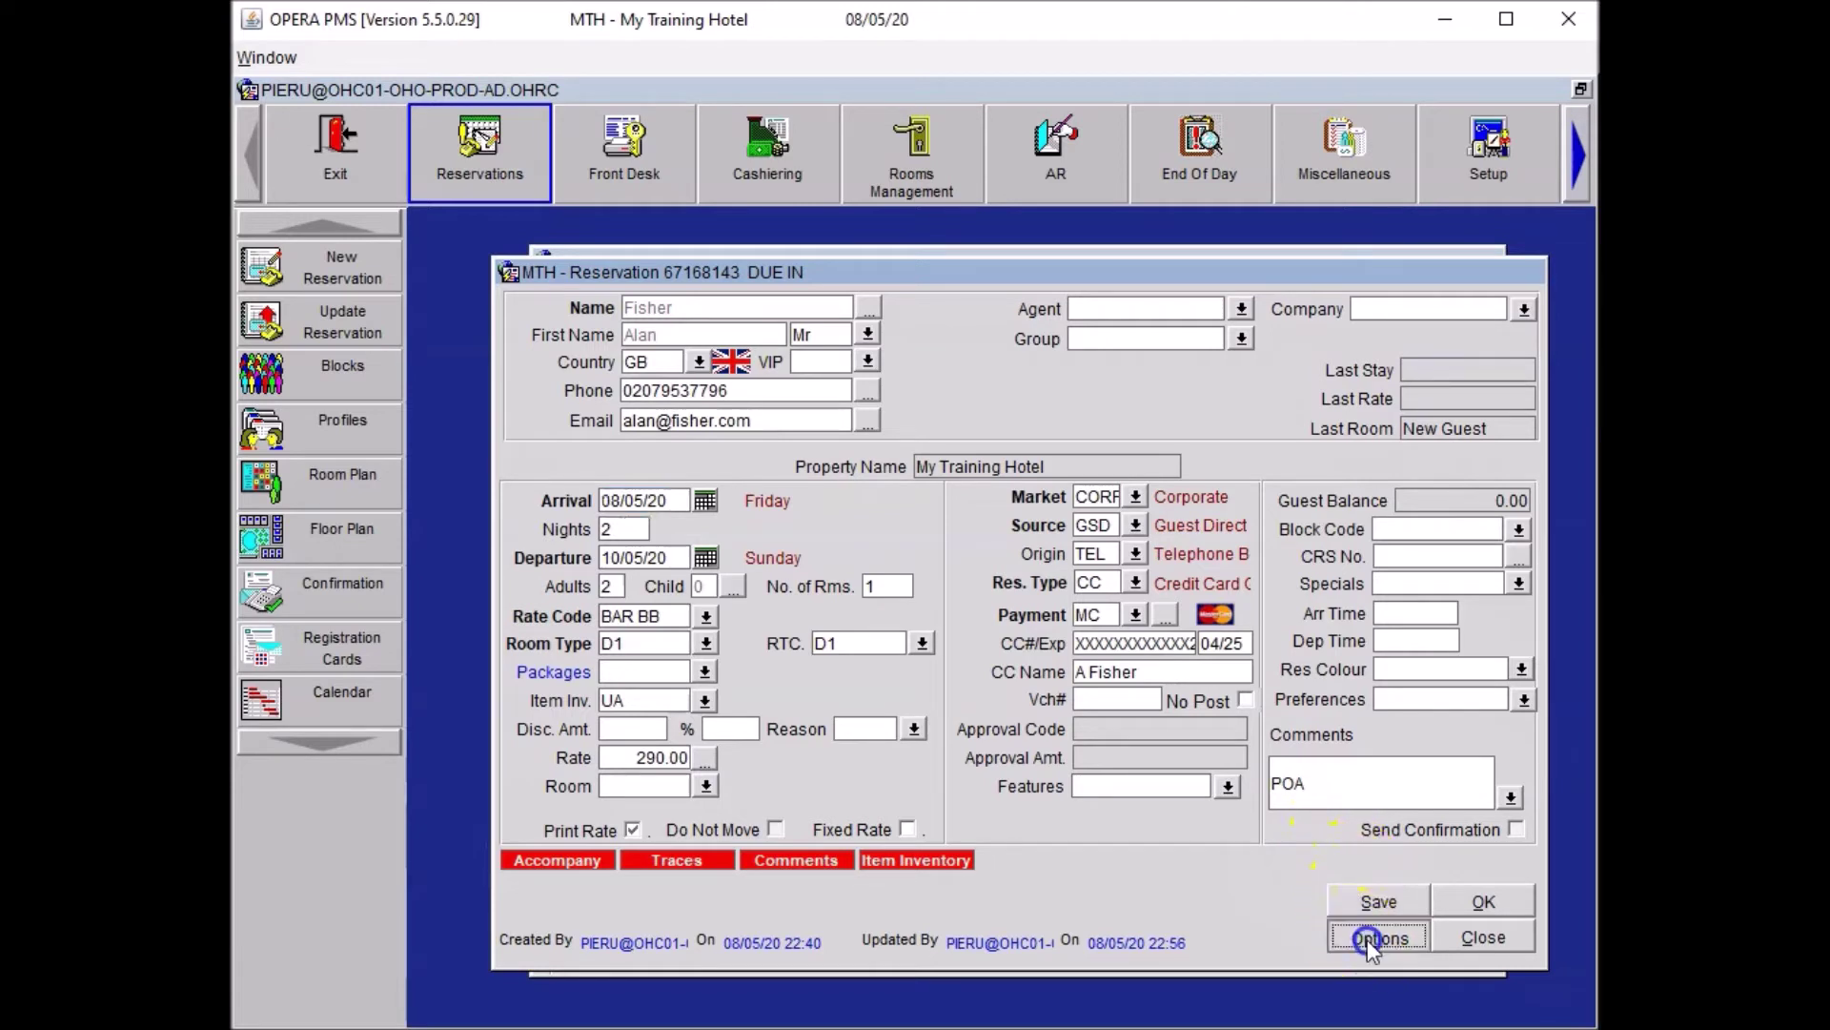
Add an ADA Check-Out alert: guest has an adaptor to collect on checkout.
left_click(1009, 434)
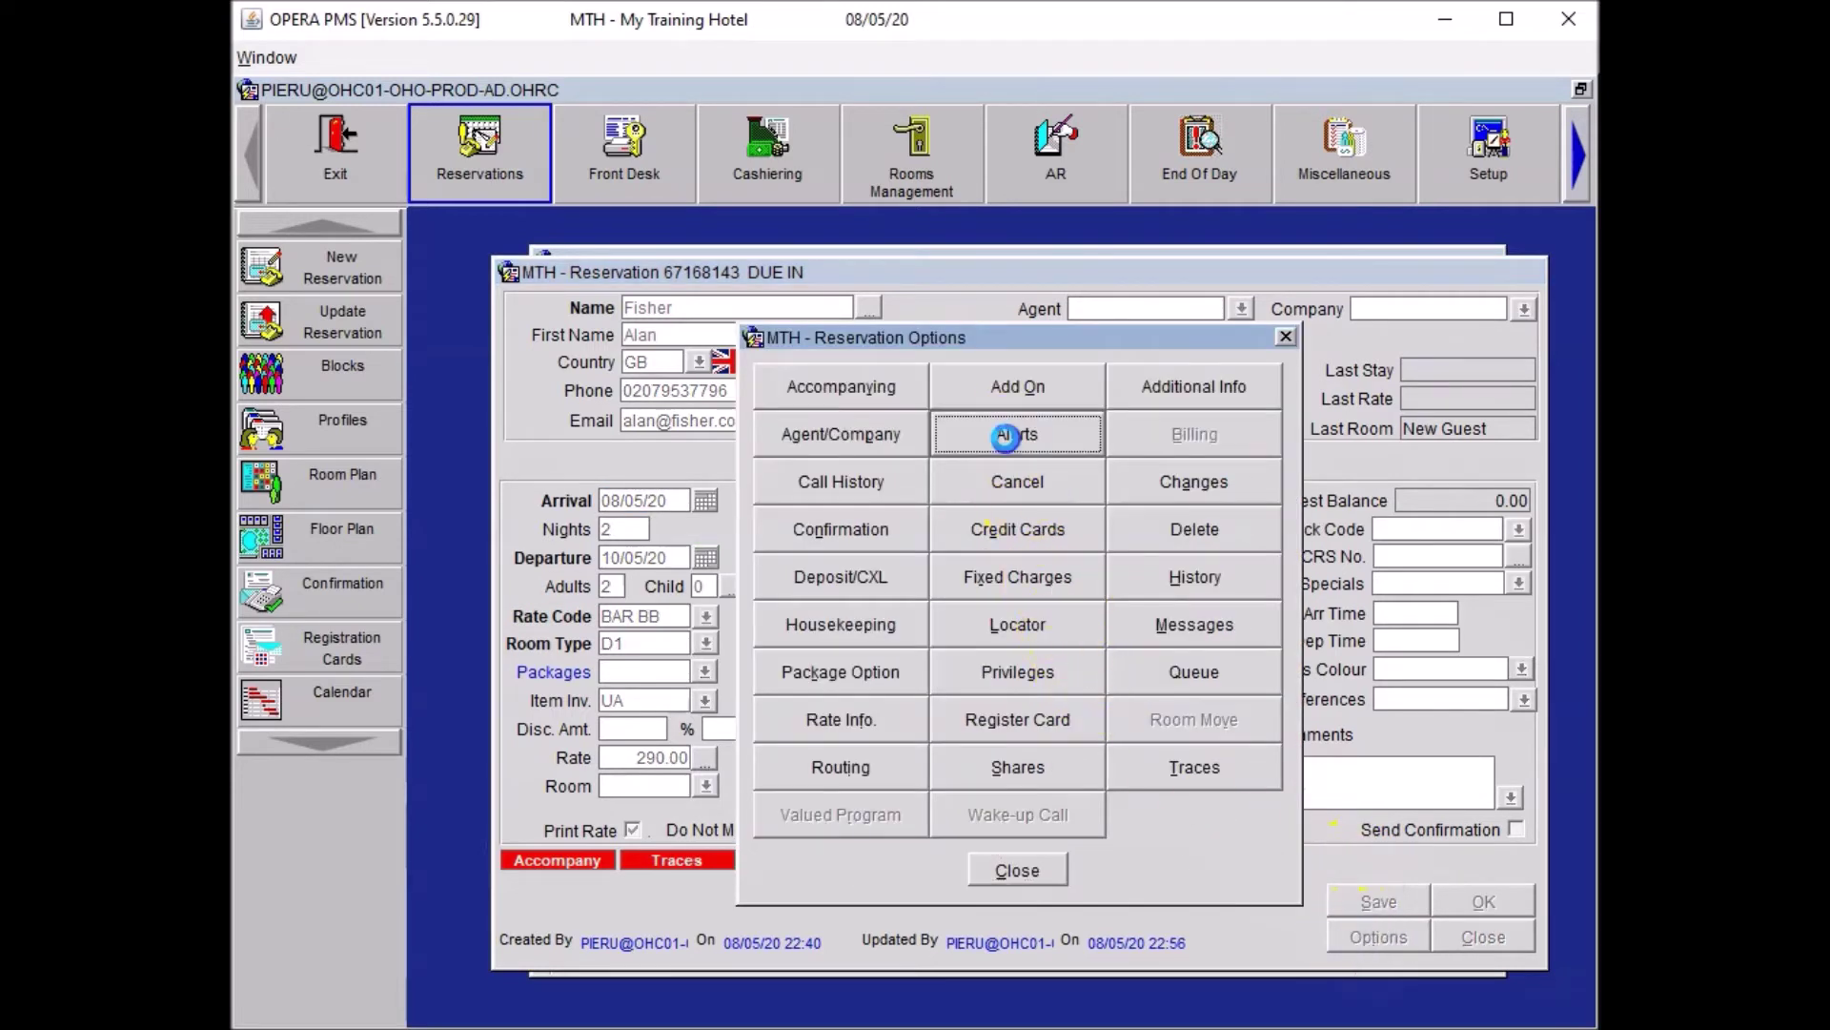
left_click(920, 512)
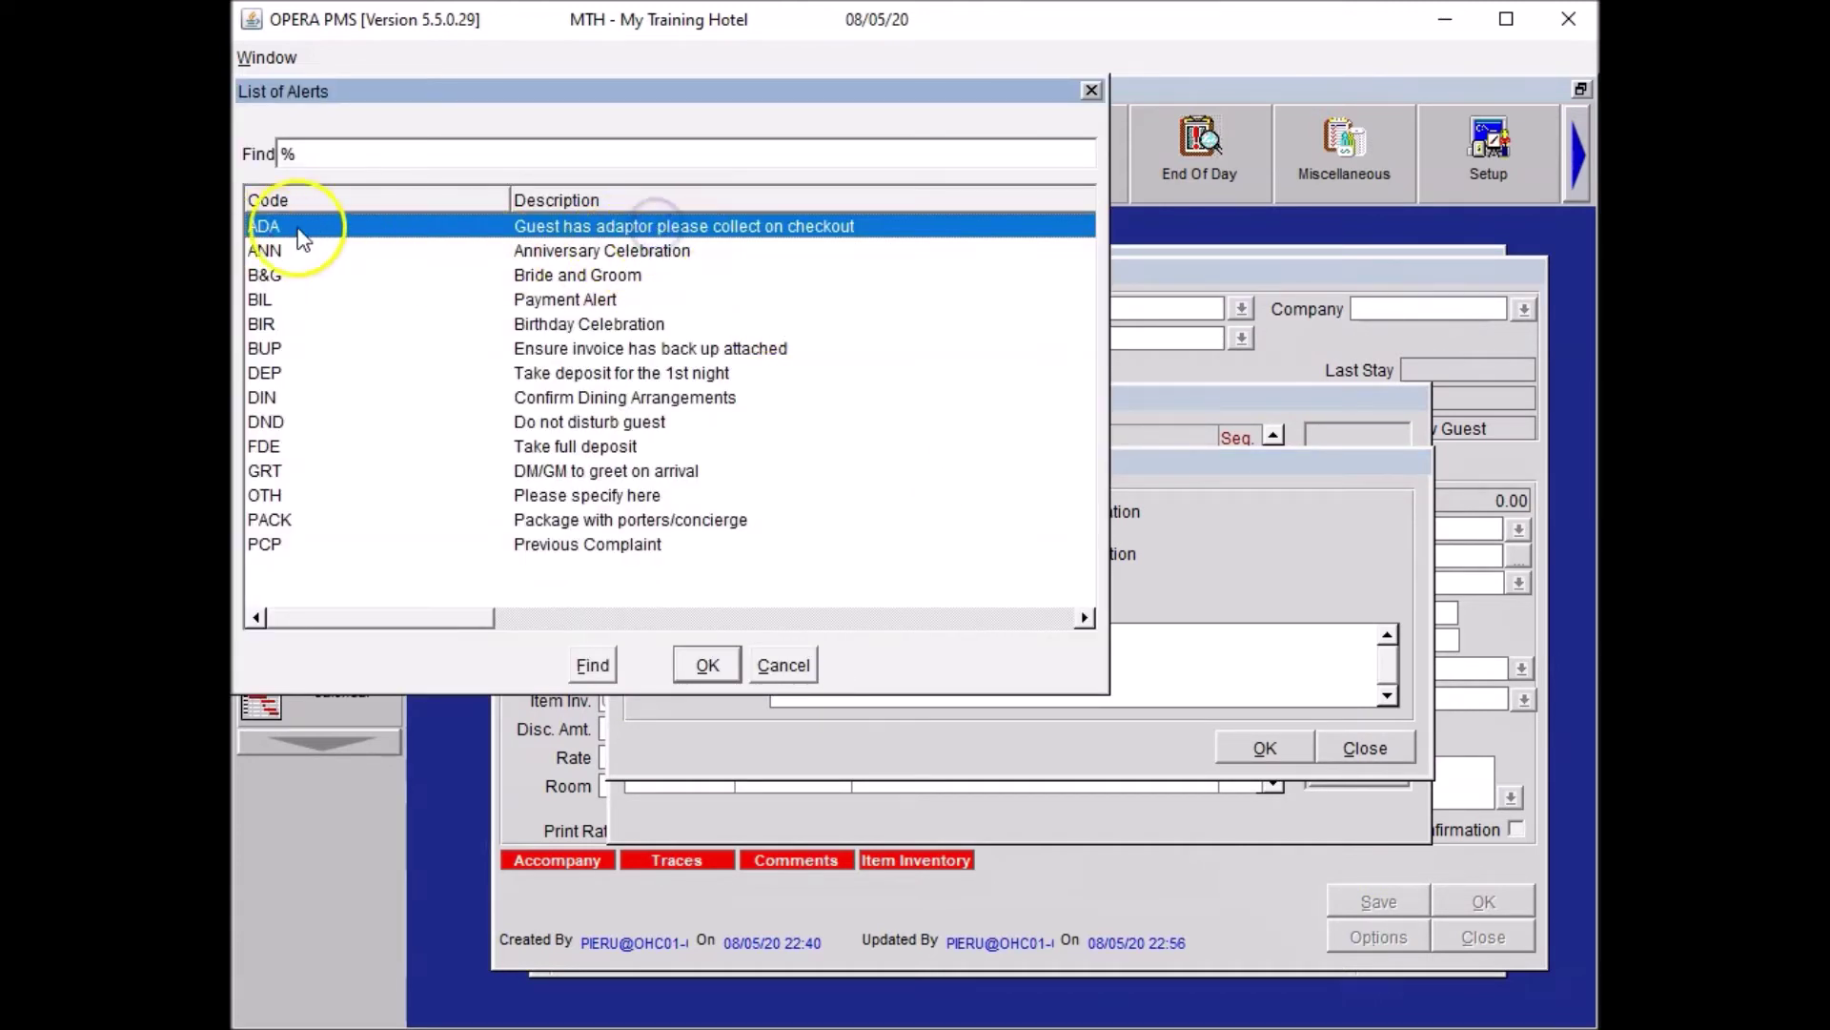
left_click(707, 665)
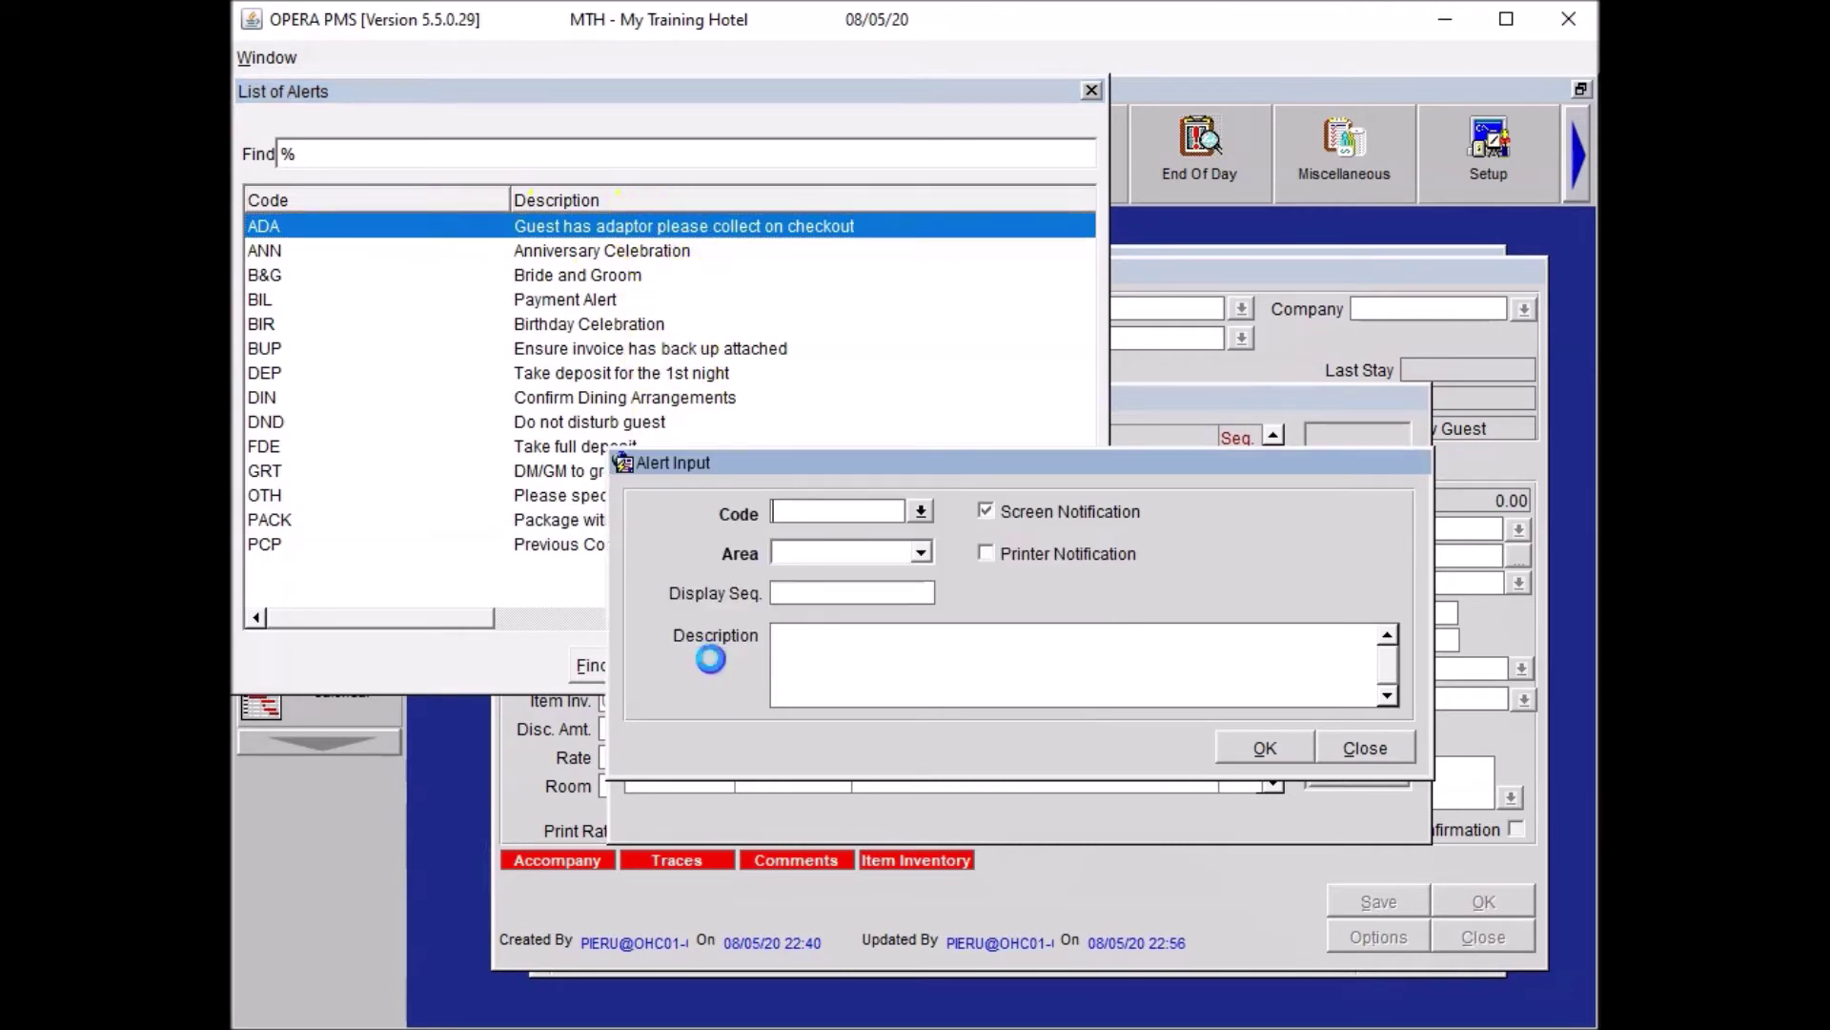
left_click(798, 551)
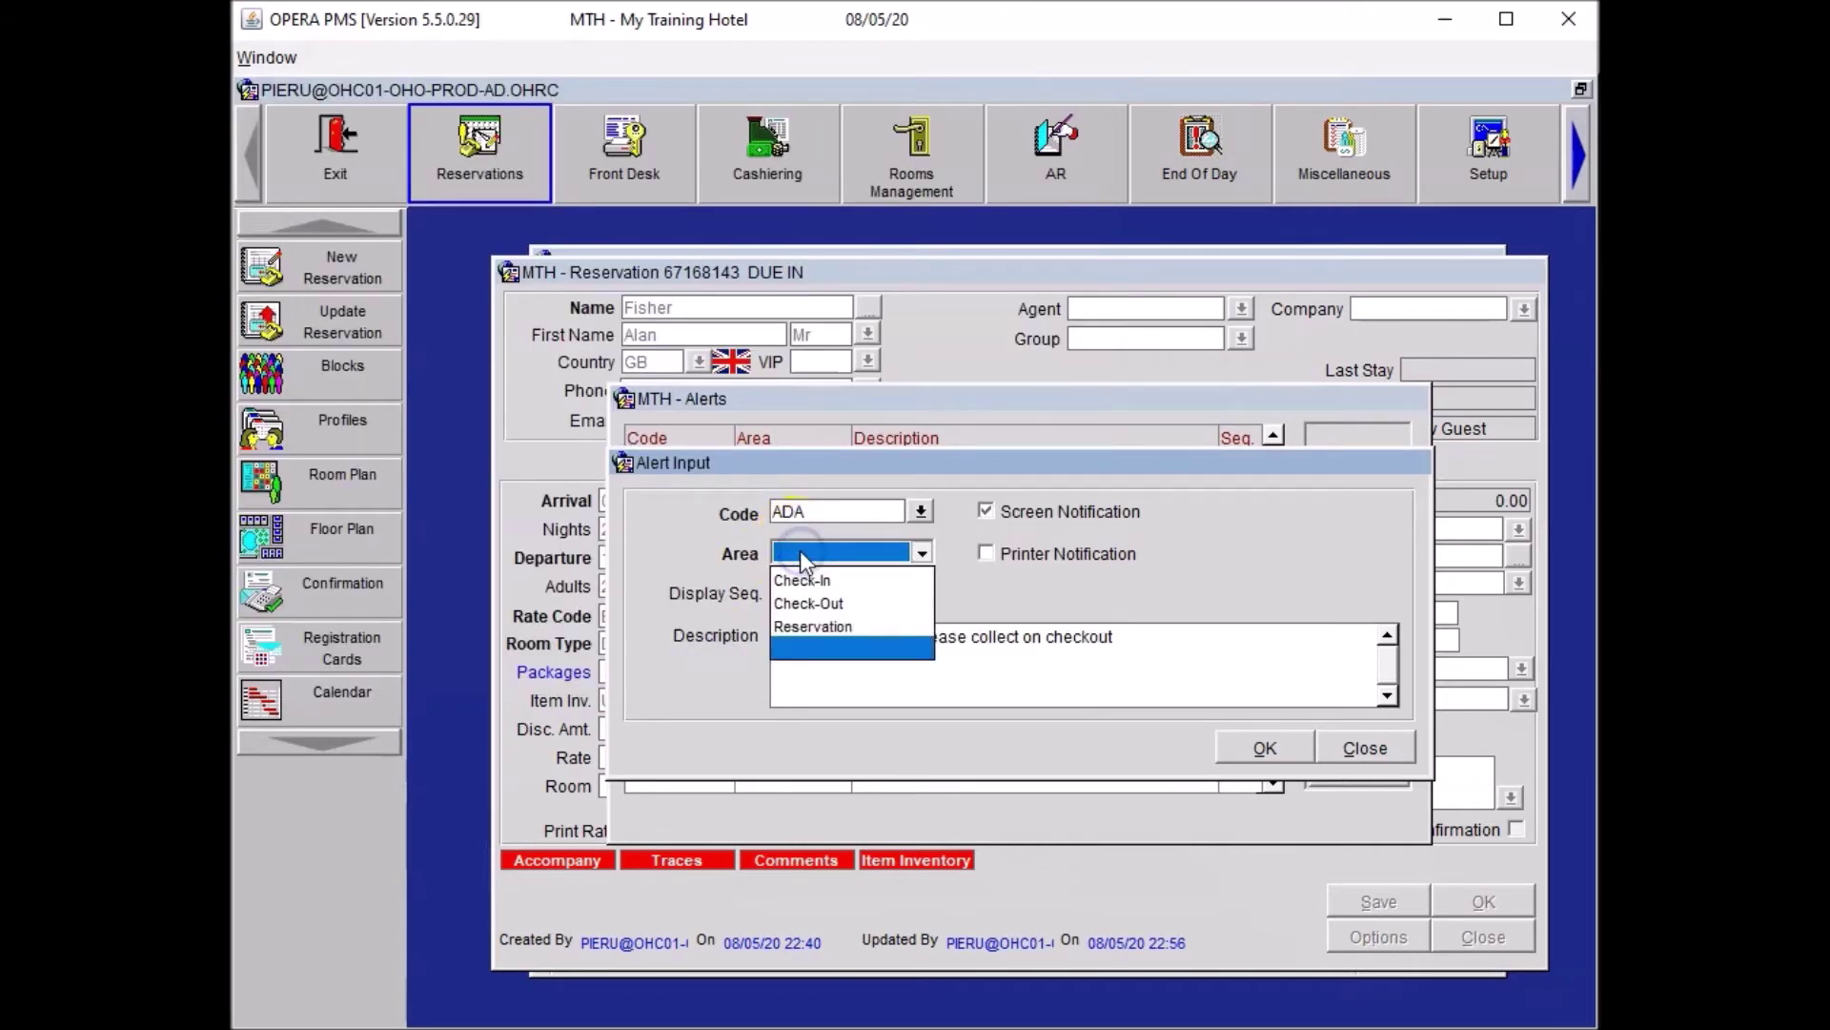
left_click(837, 604)
left_click(1258, 746)
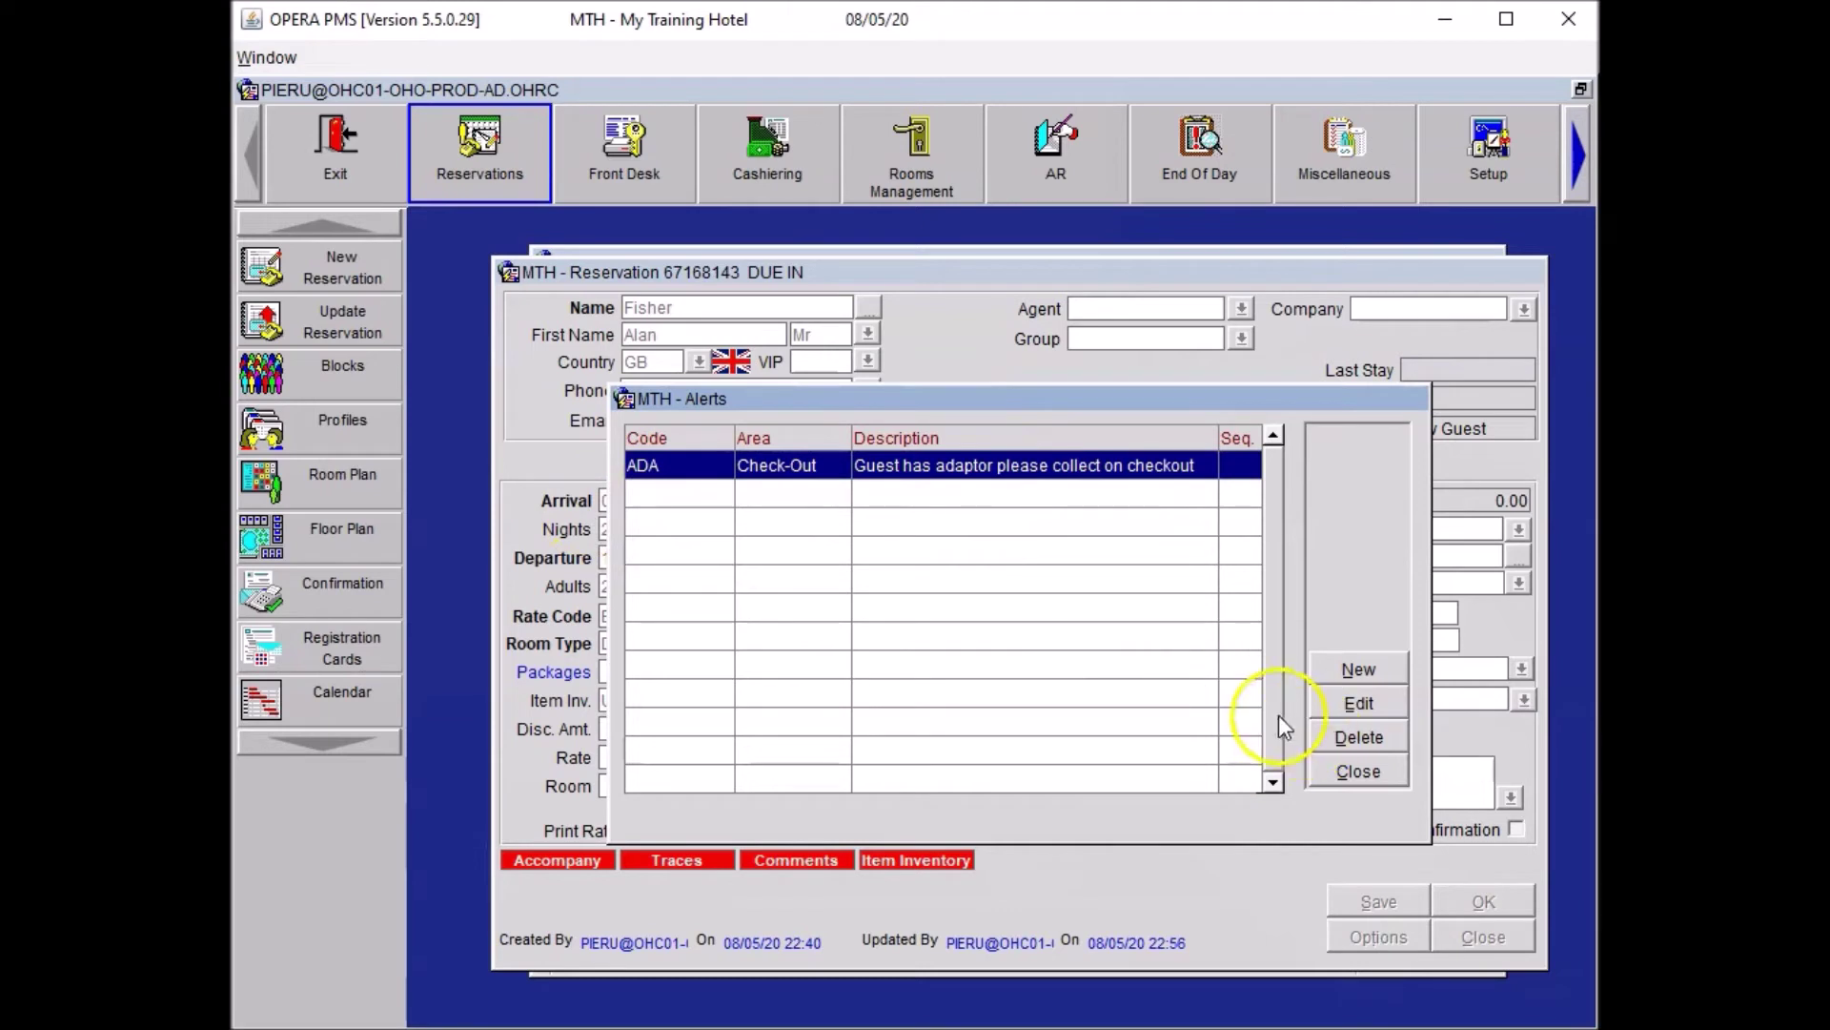
left_click(1359, 772)
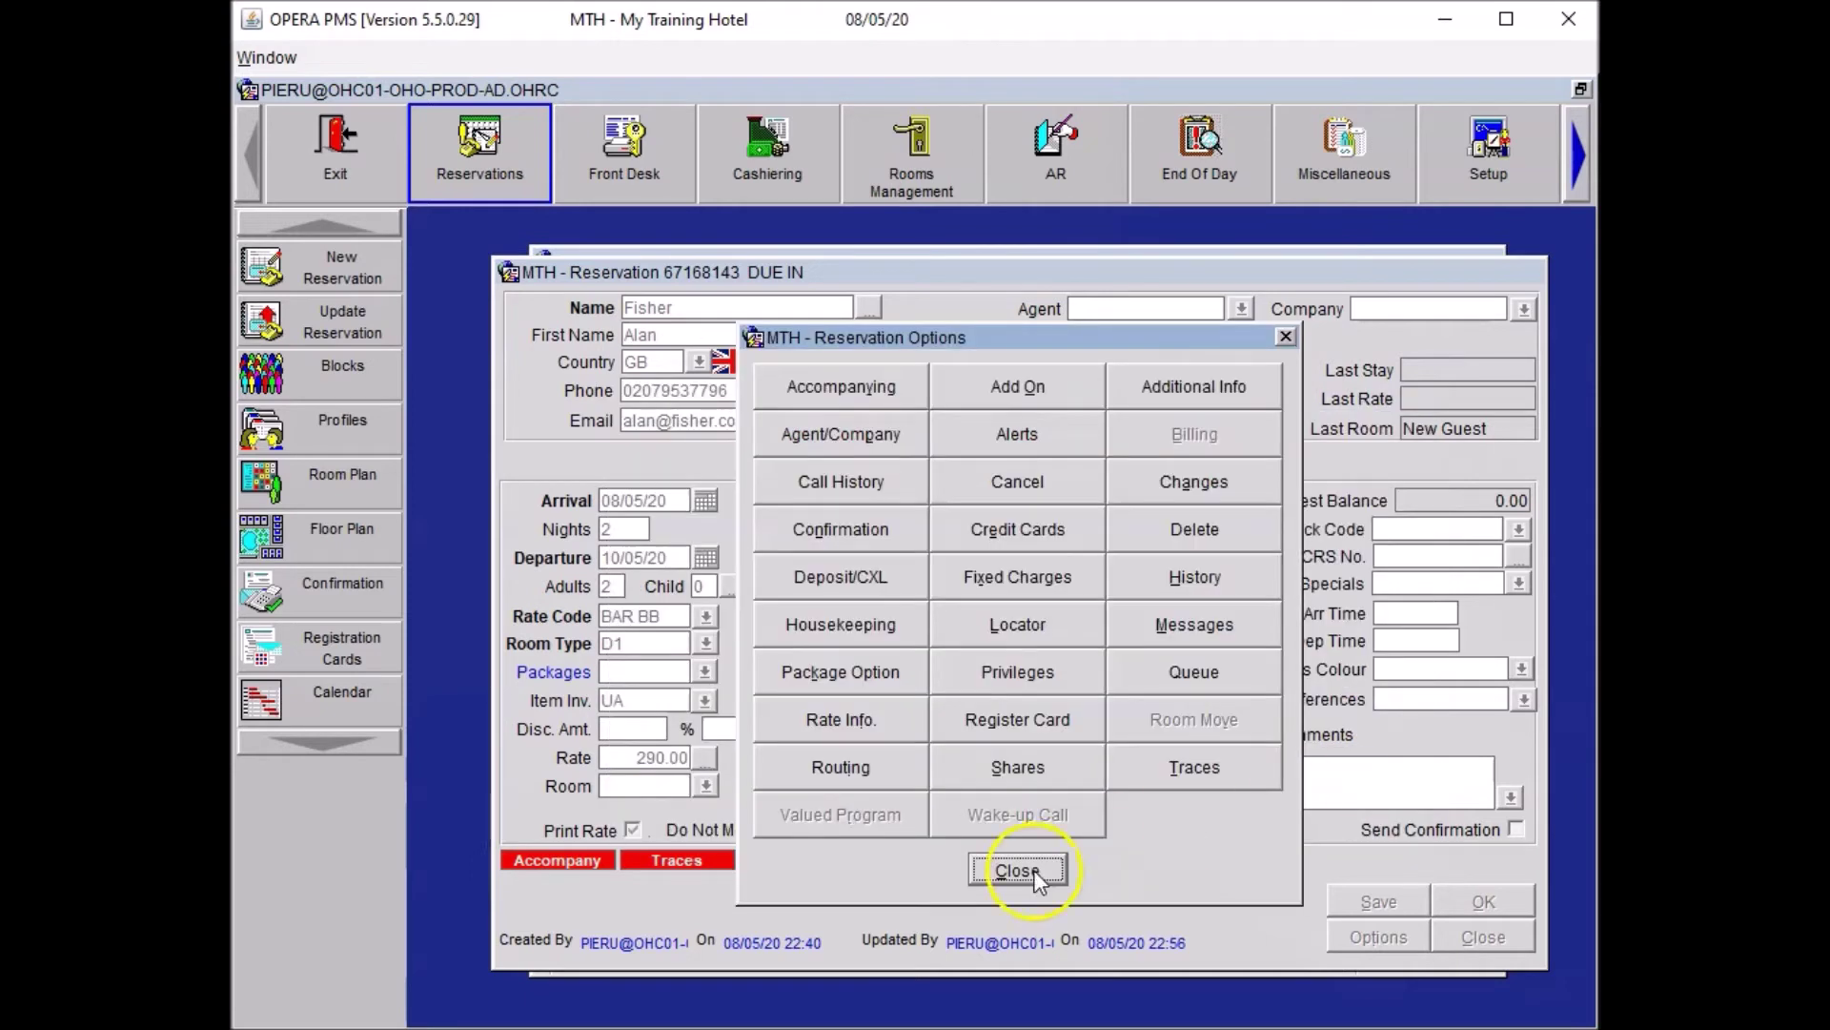
left_click(1018, 871)
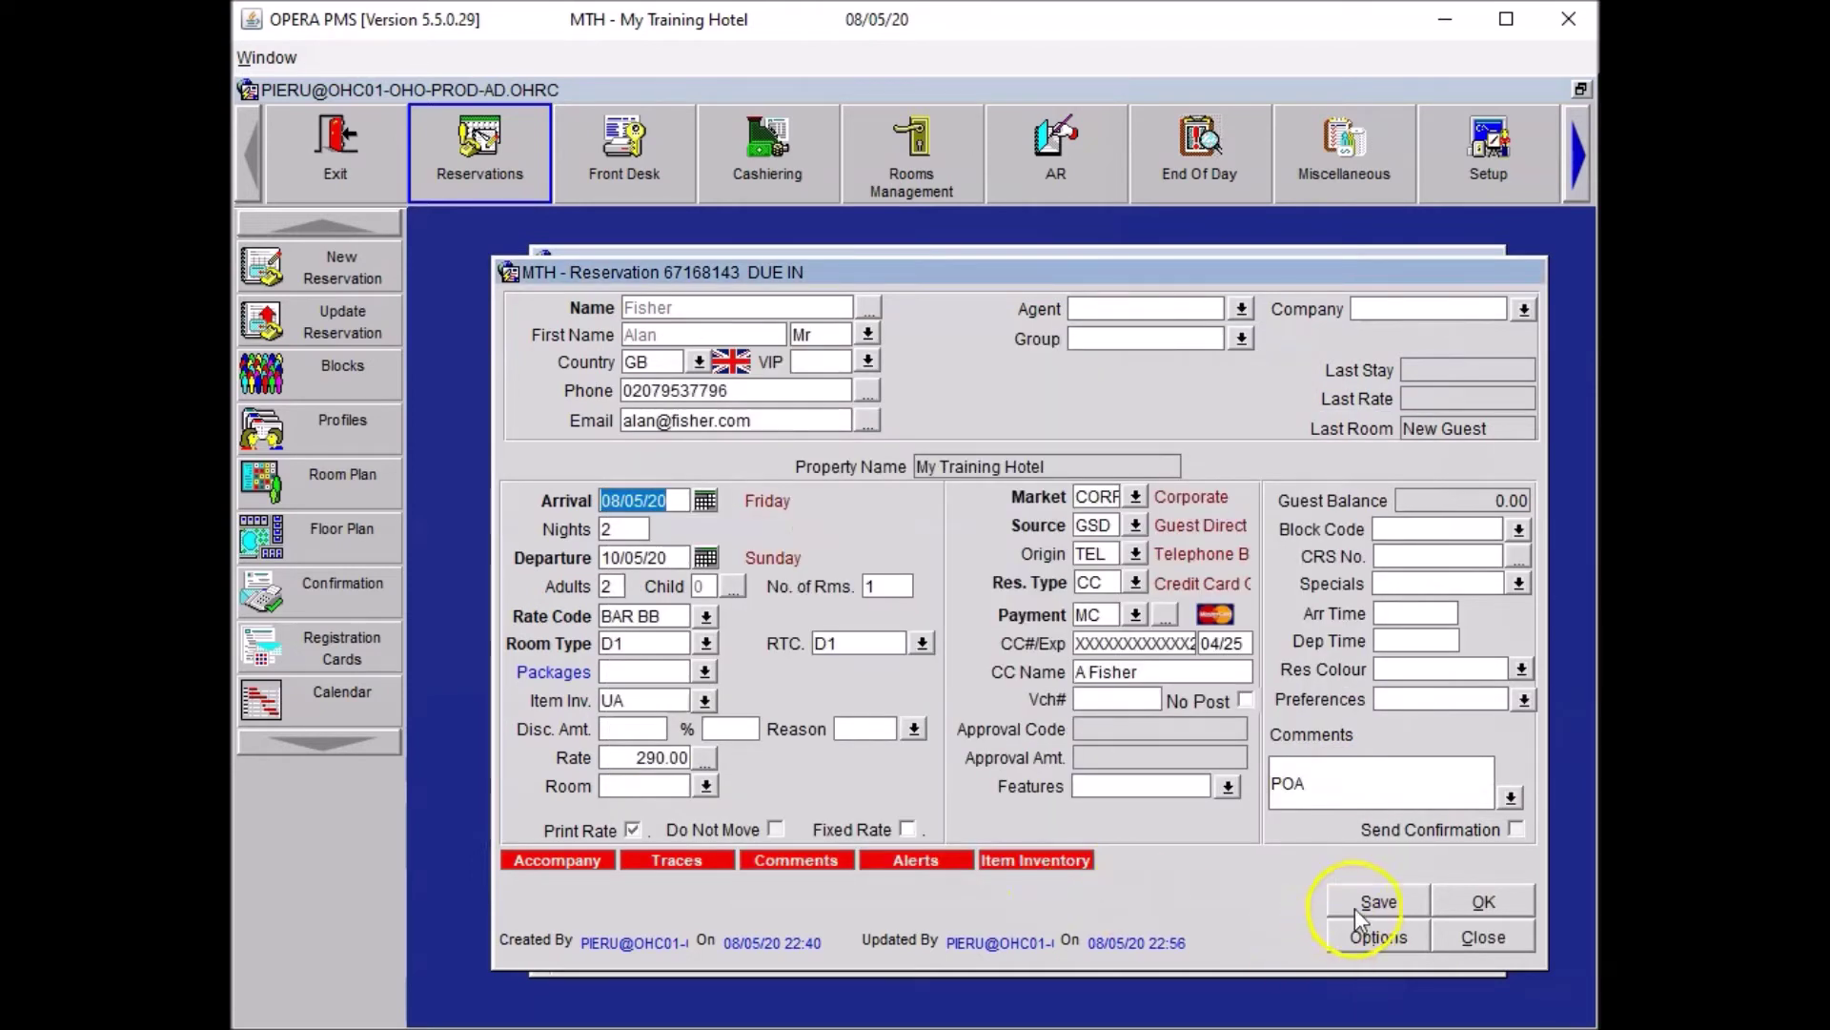
Save the reservation, open the guest's Individual Profile and bring up its options.
left_click(1354, 907)
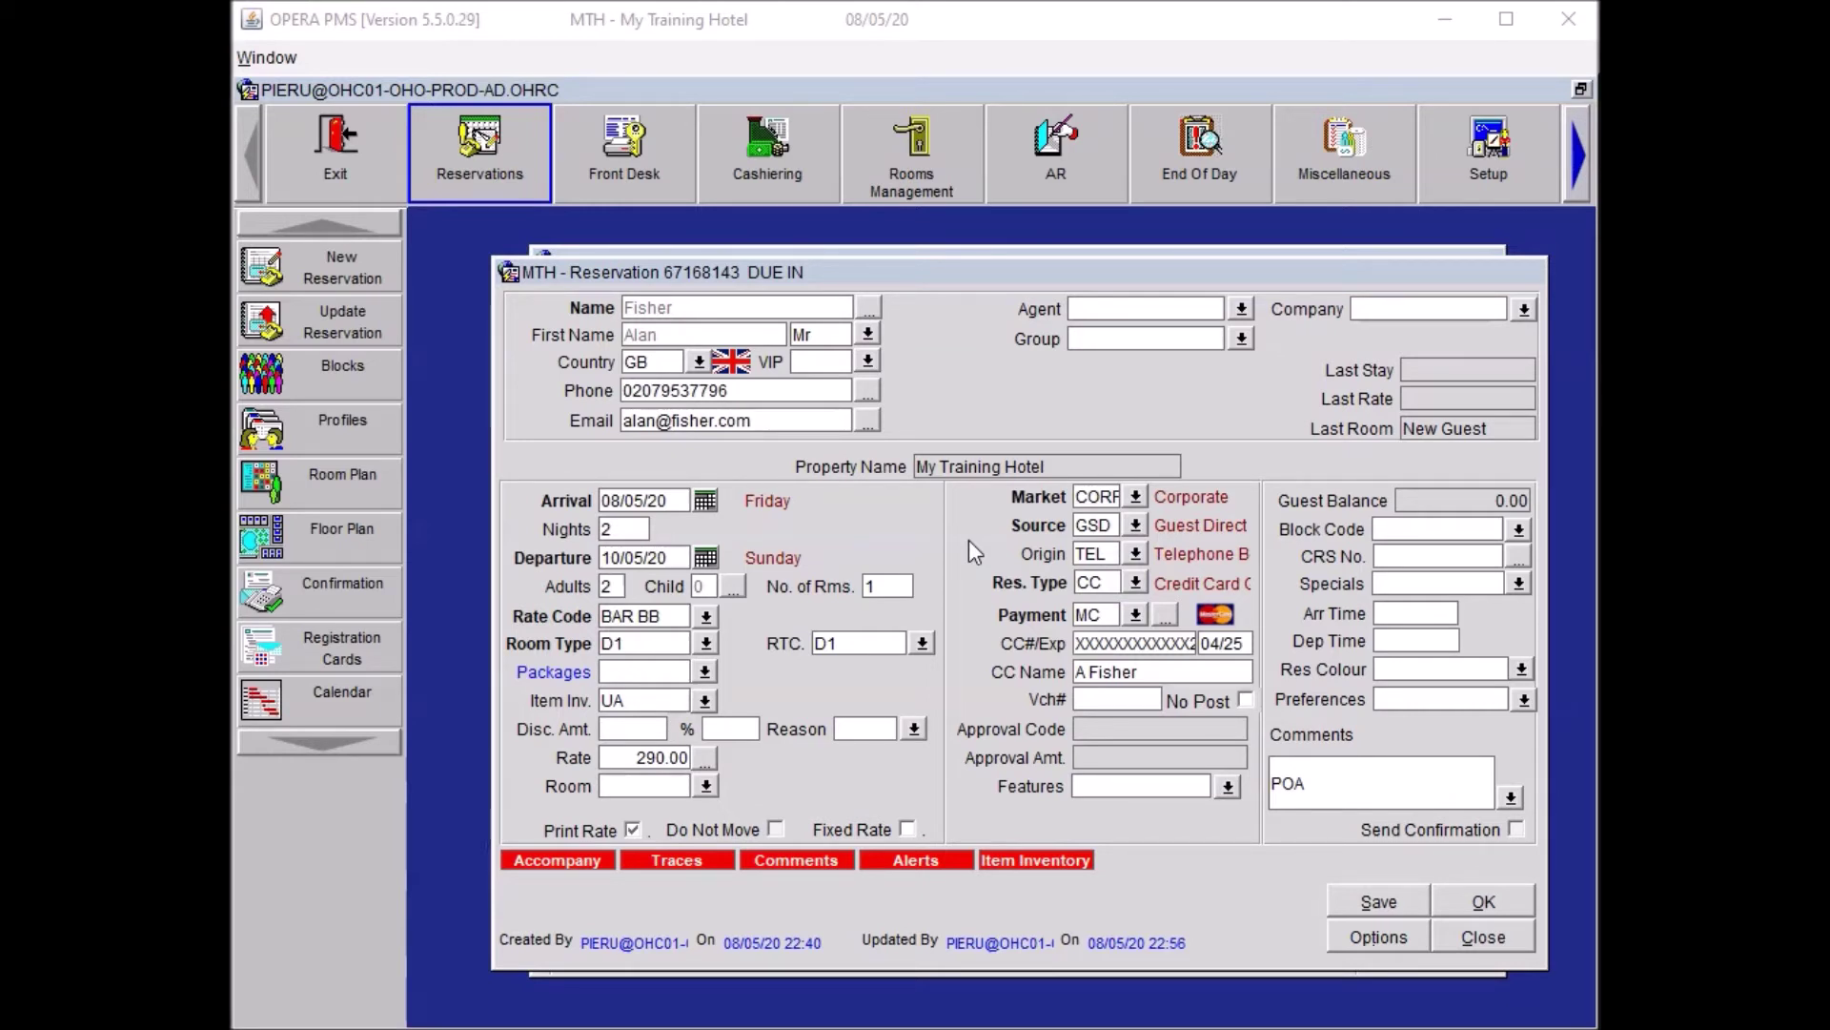
left_click(869, 308)
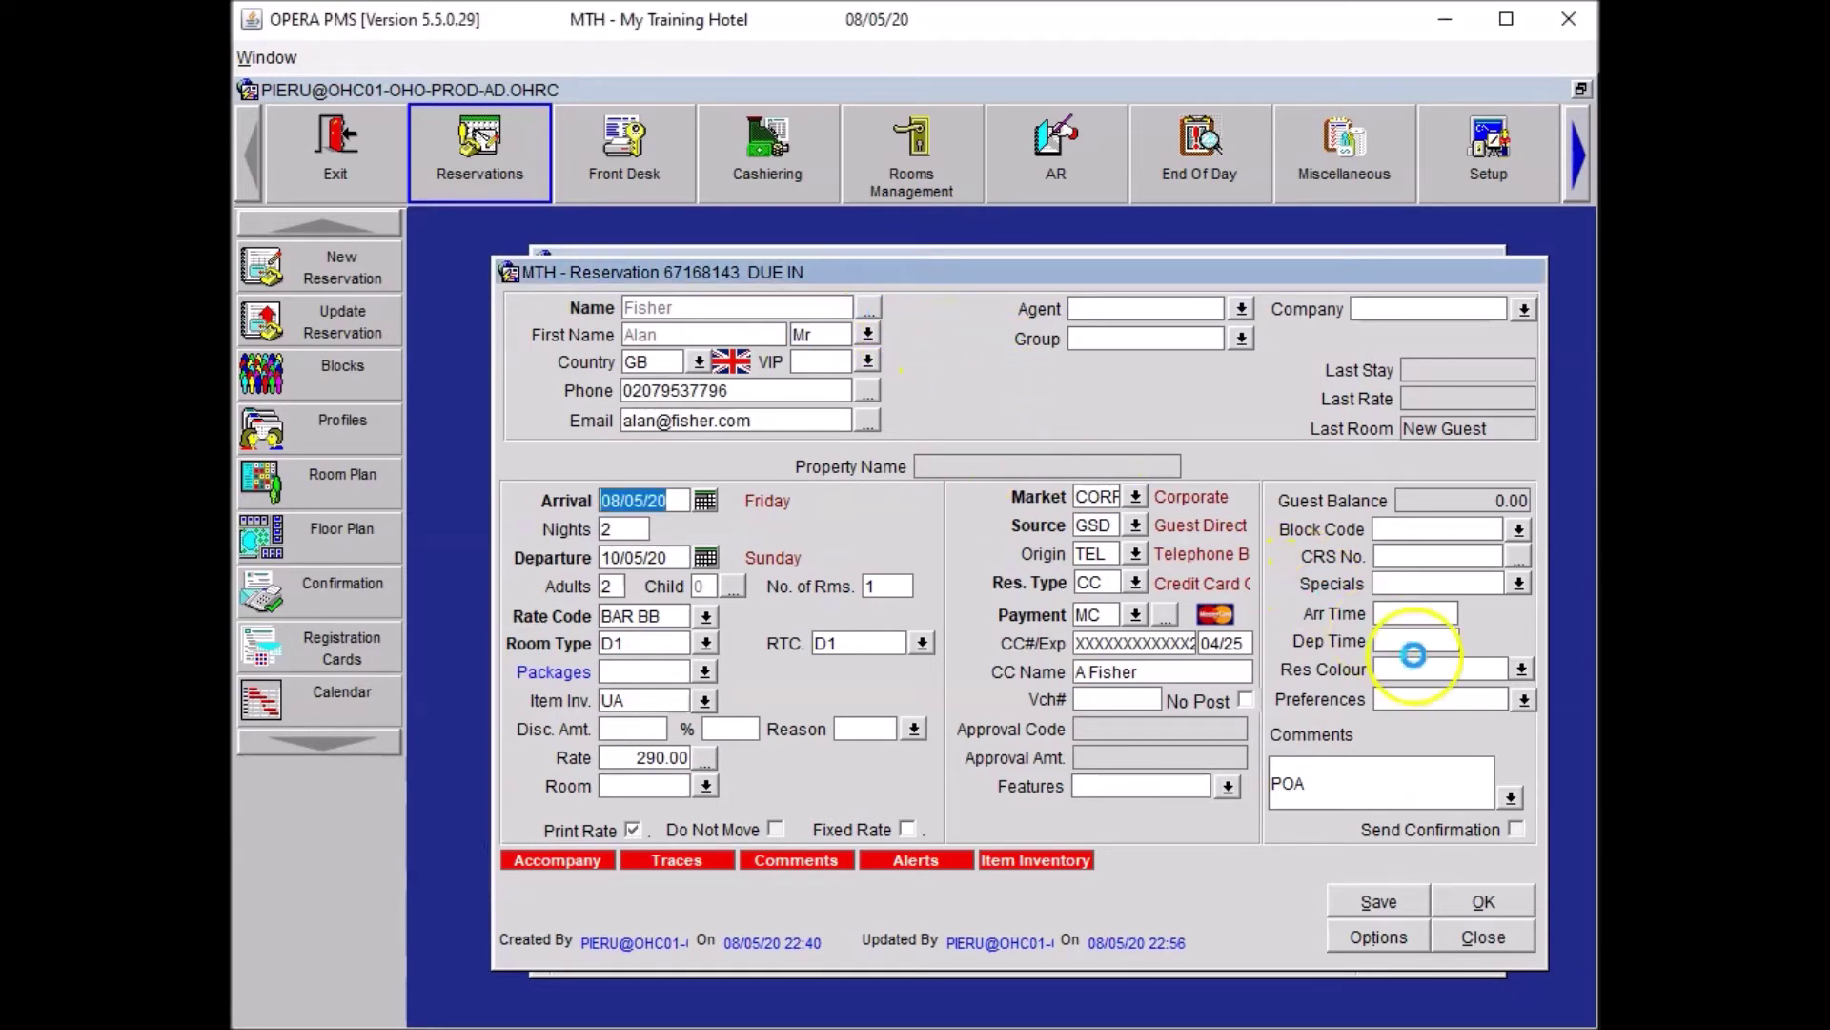
left_click(1454, 758)
Start a new profile note of type Housekeeping Notes.
left_click(1012, 629)
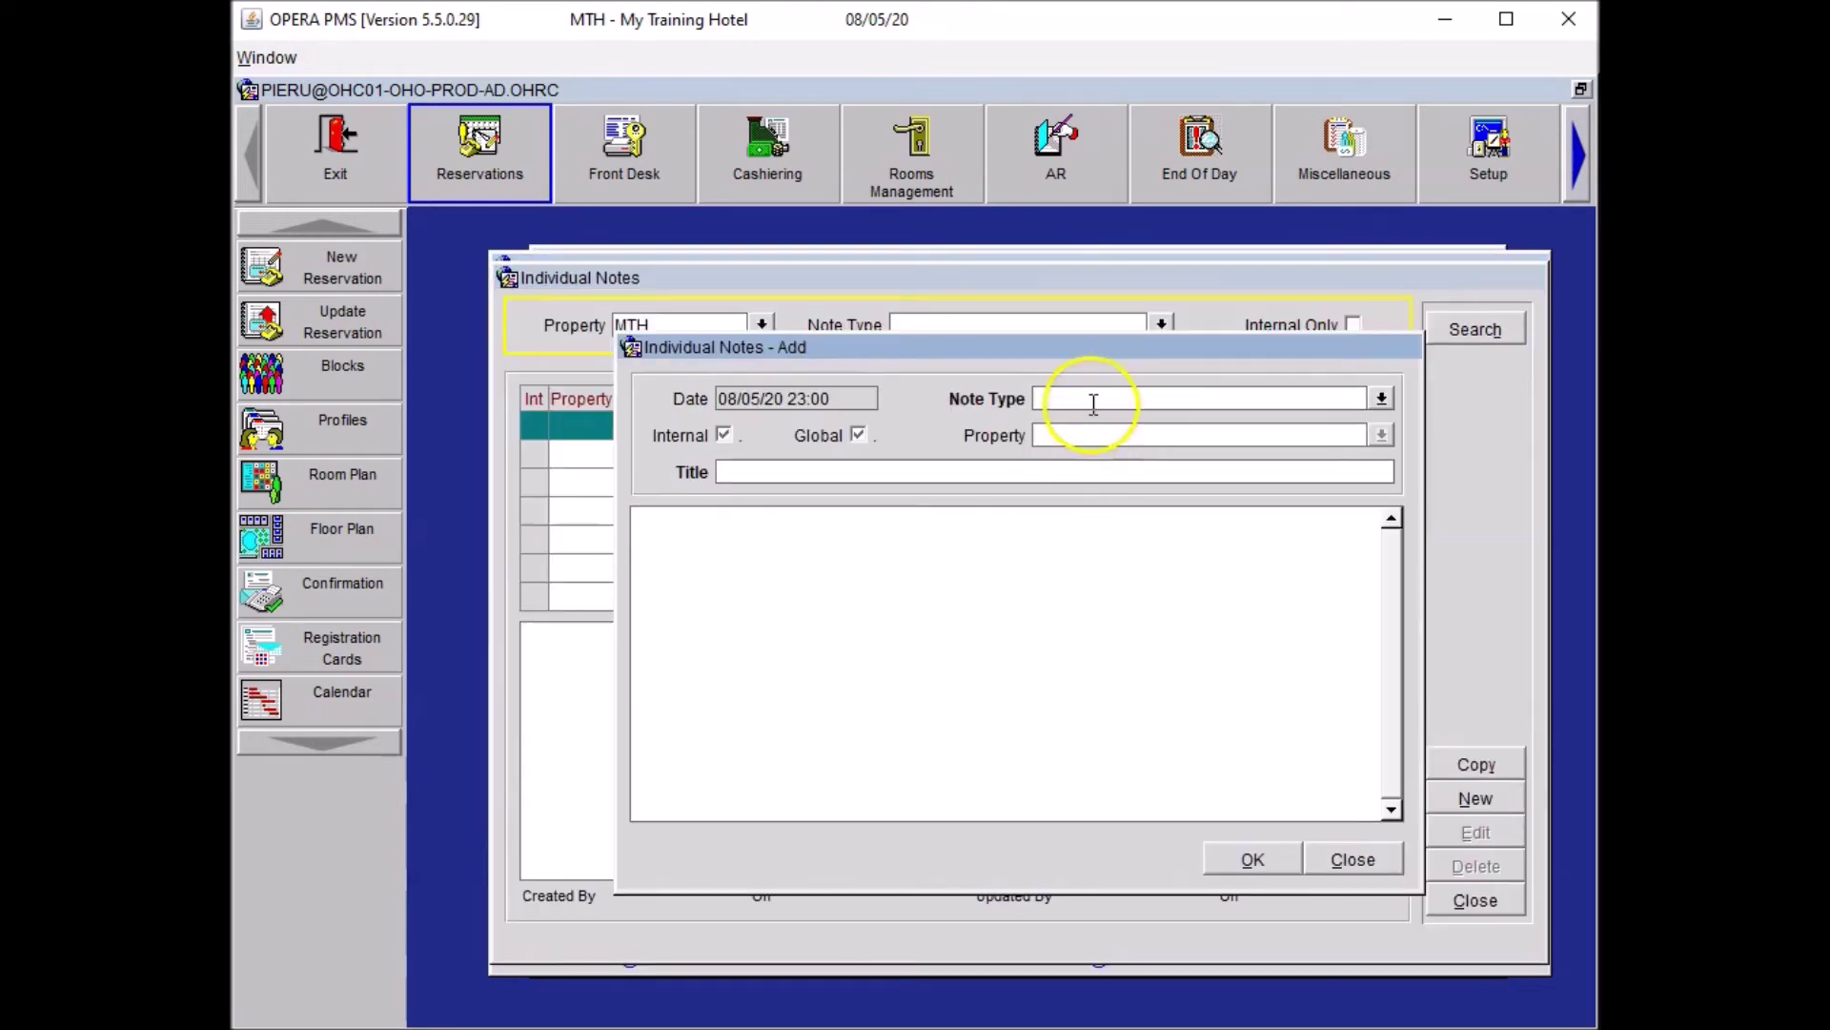
left_click(1381, 399)
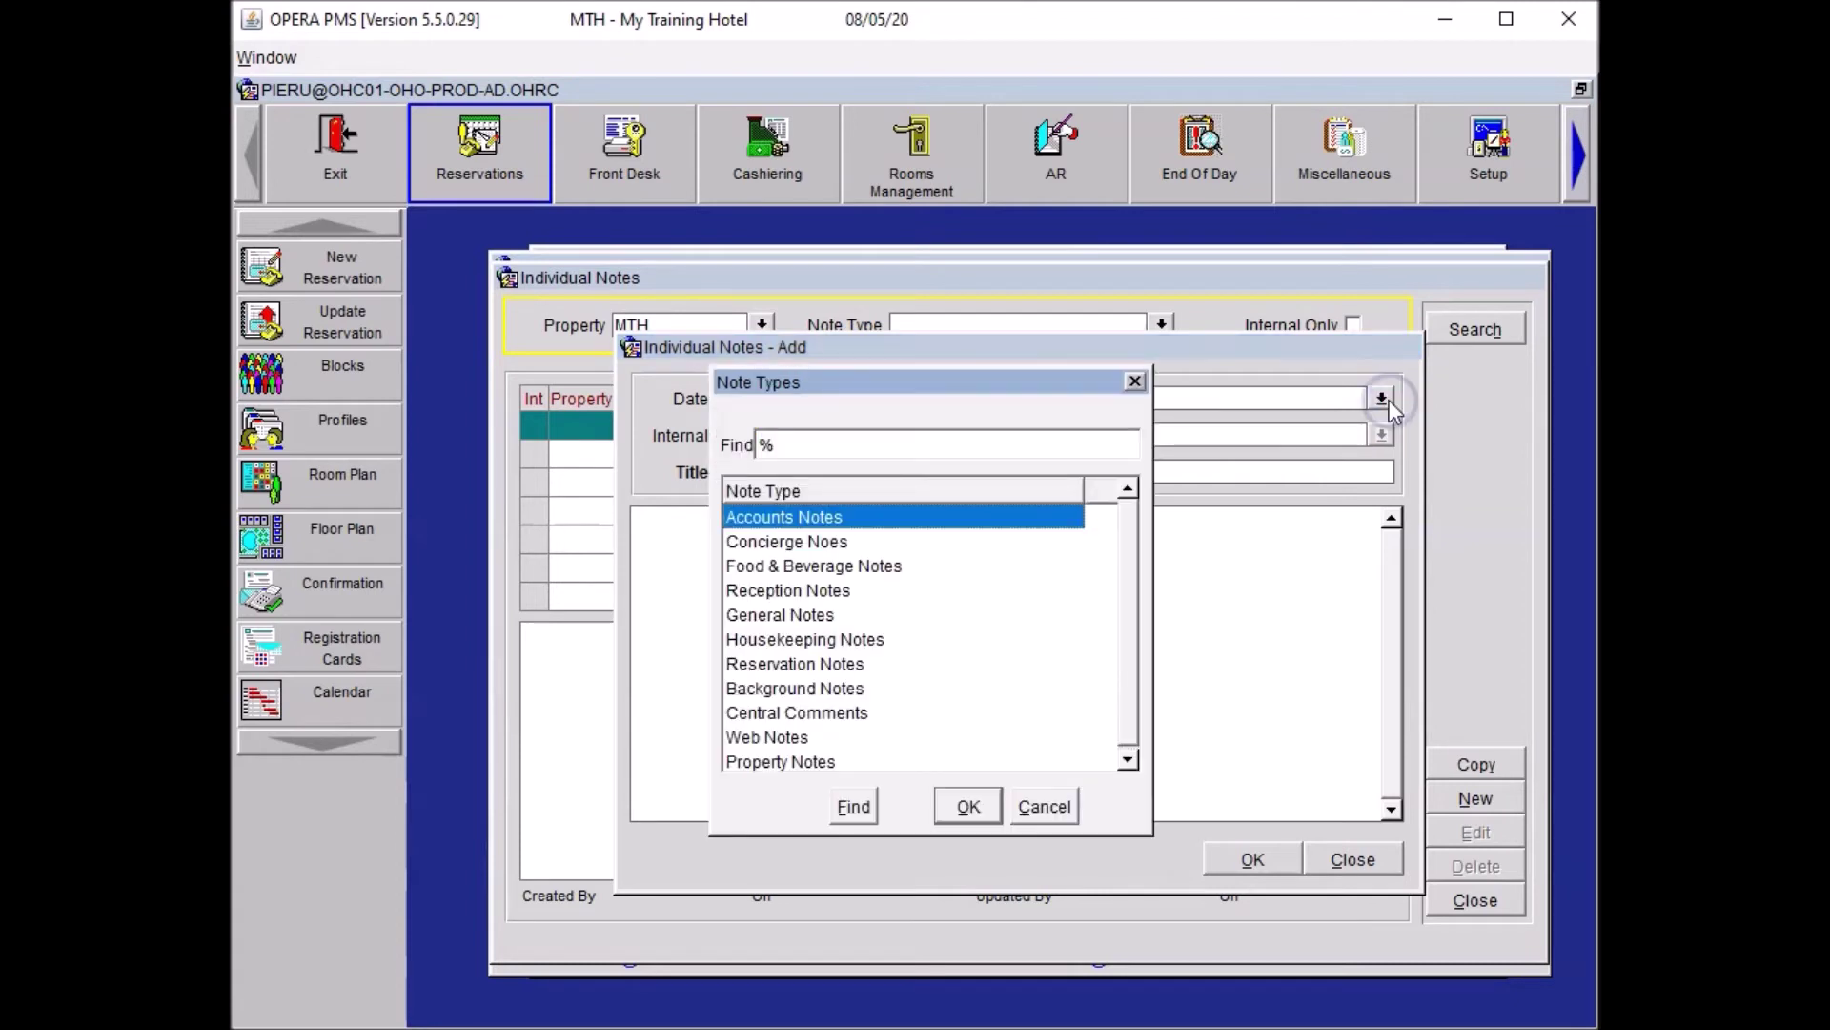
left_click(873, 641)
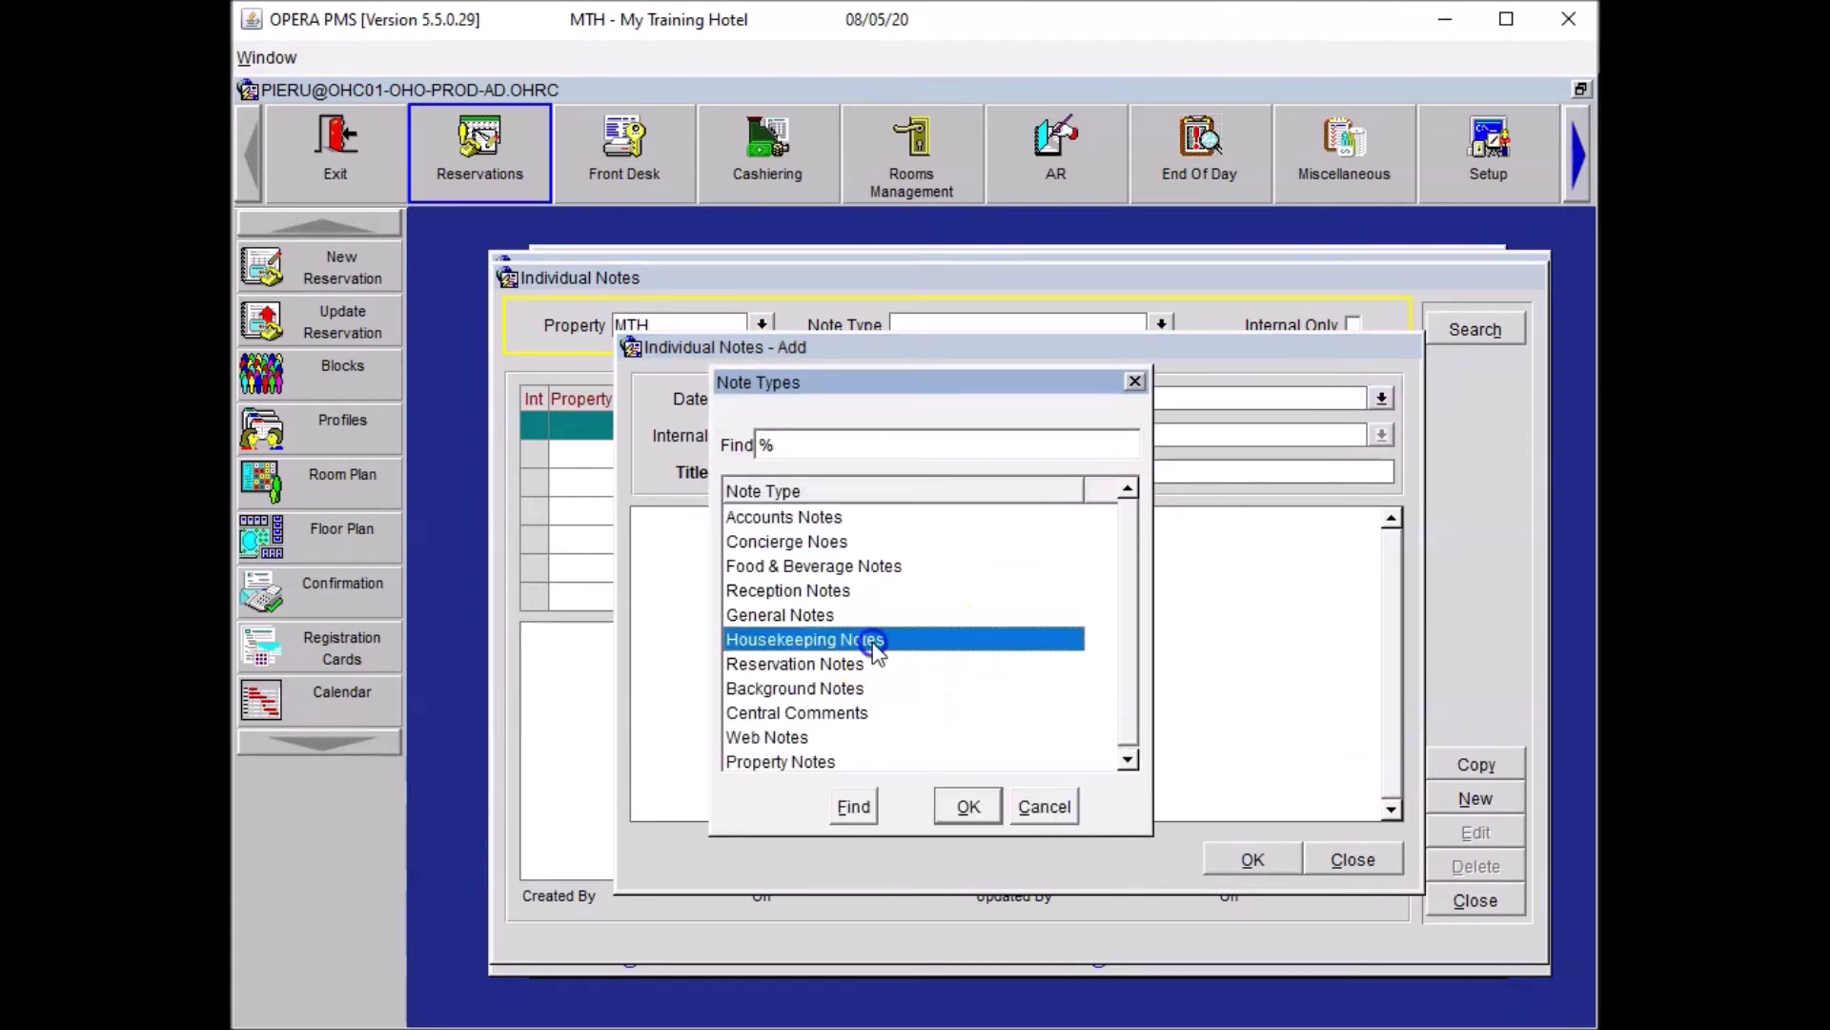
left_click(967, 806)
Title the note 'Allergy', enter 'Guest is allergic to feathers, please arrange foam bedding', and save.
left_click(878, 470)
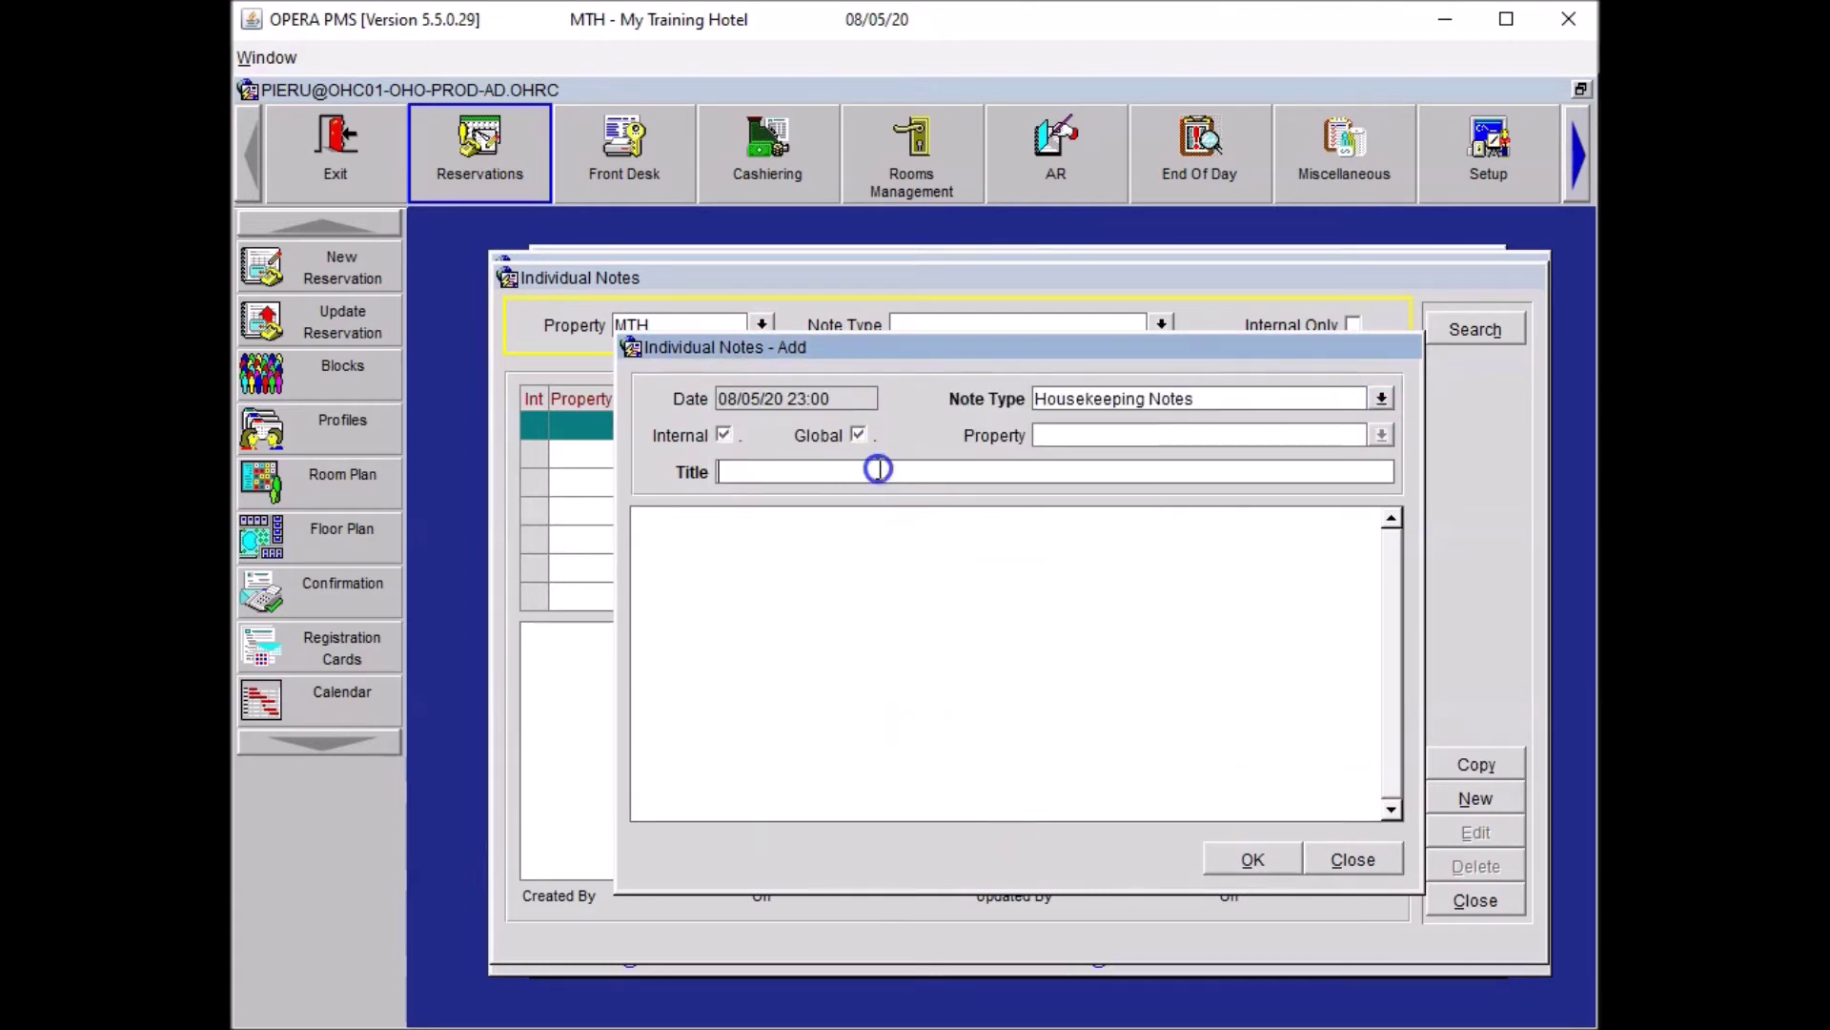
type("Allergy")
left_click(885, 494)
left_click(885, 455)
type("Guest is allergic to feathers, please arrange fow")
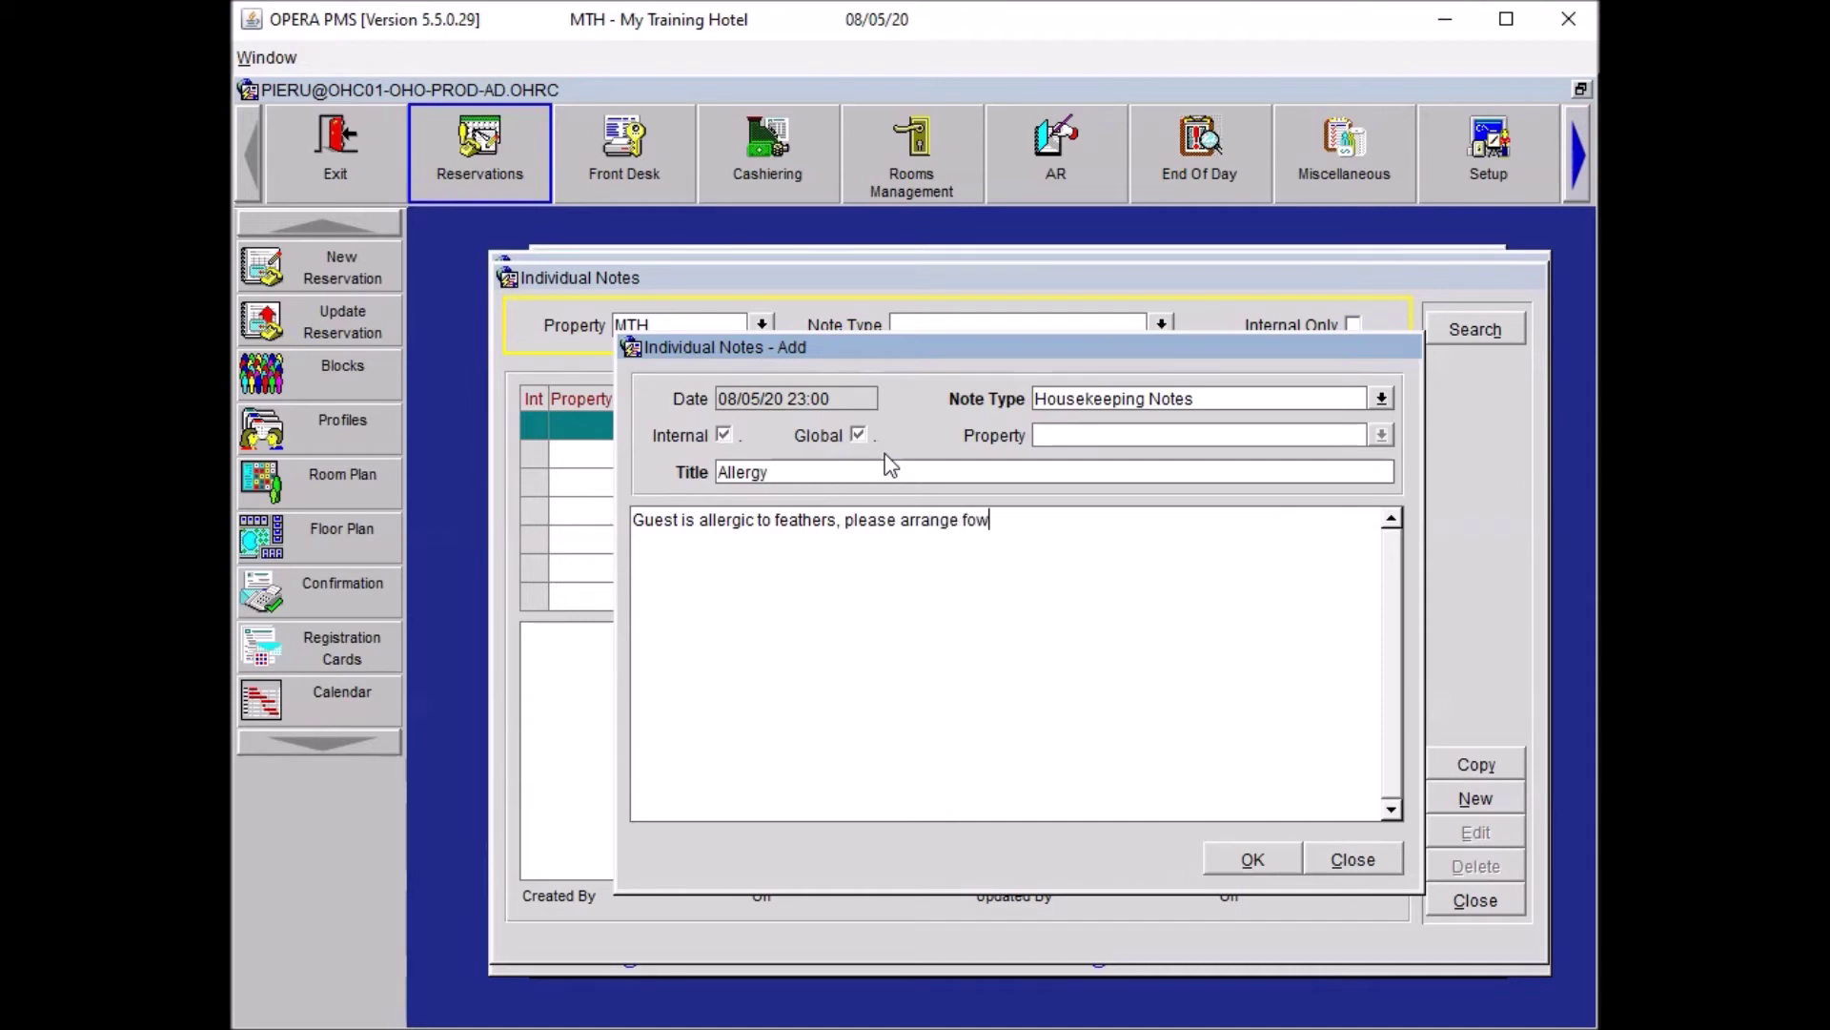
key("BackSpace")
type("am bedding")
left_click(1096, 524)
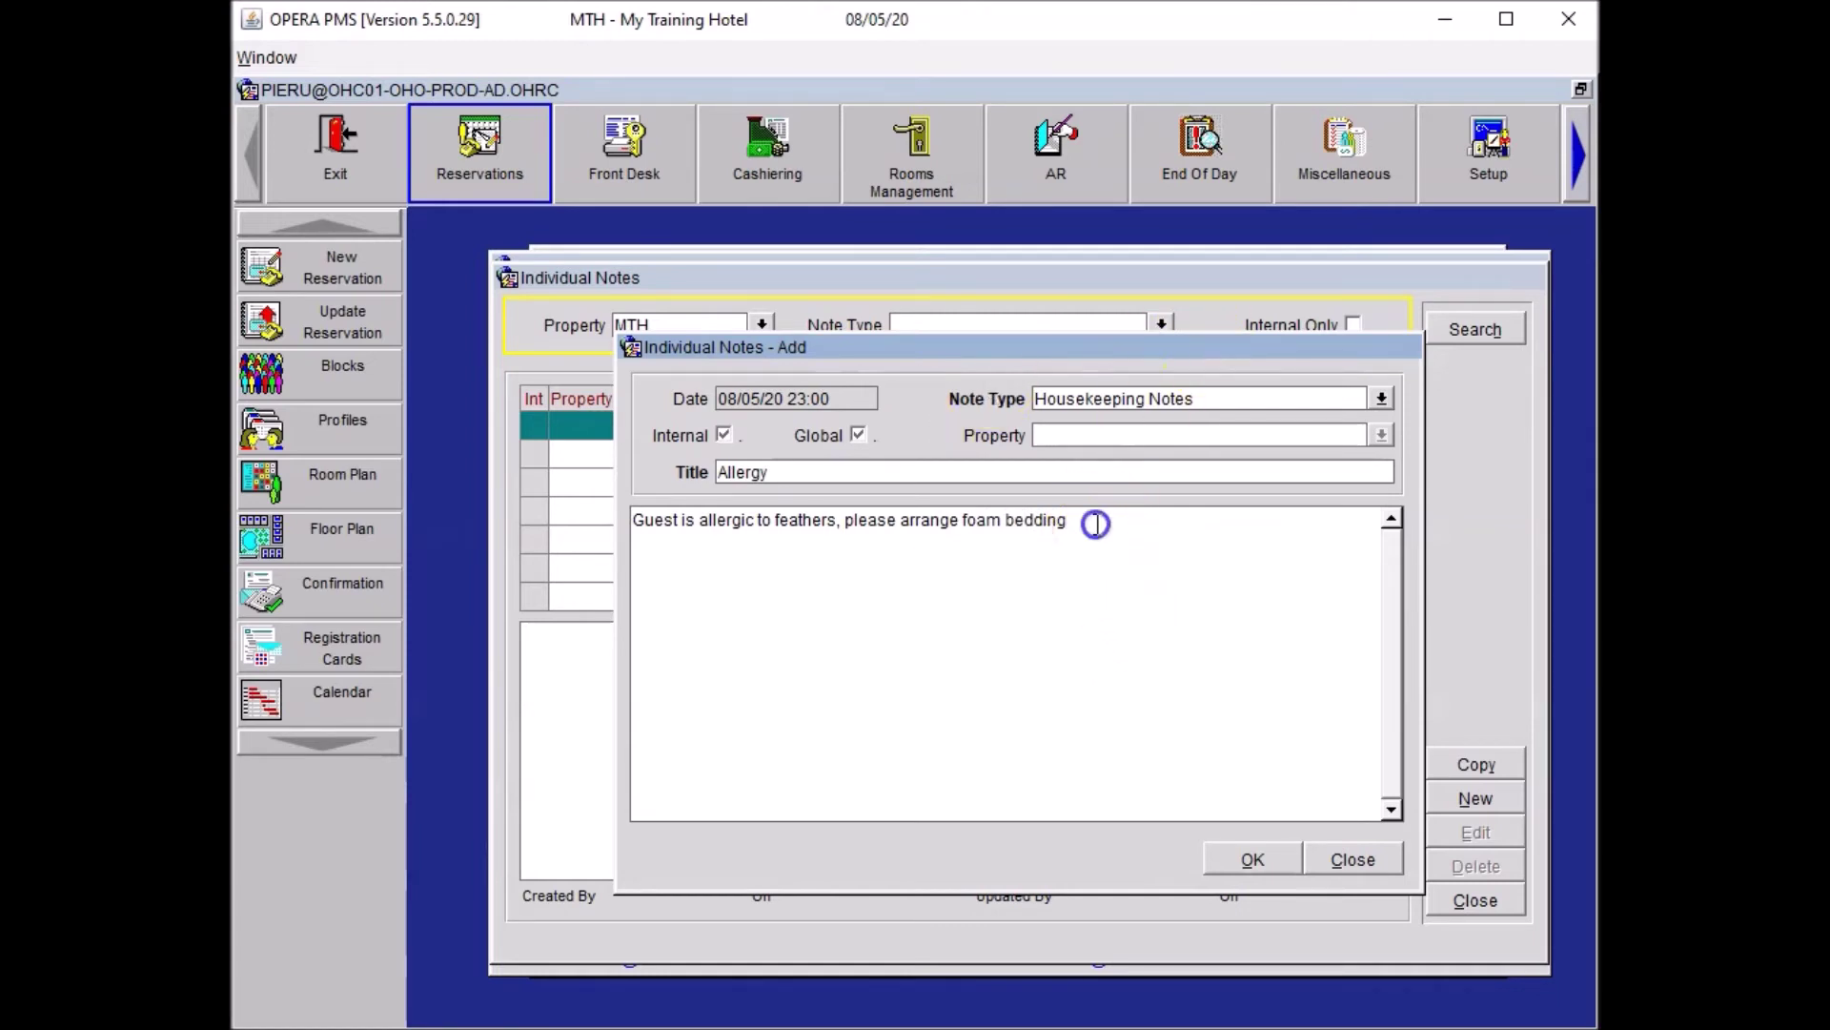
left_click_drag(1096, 523, 560, 499)
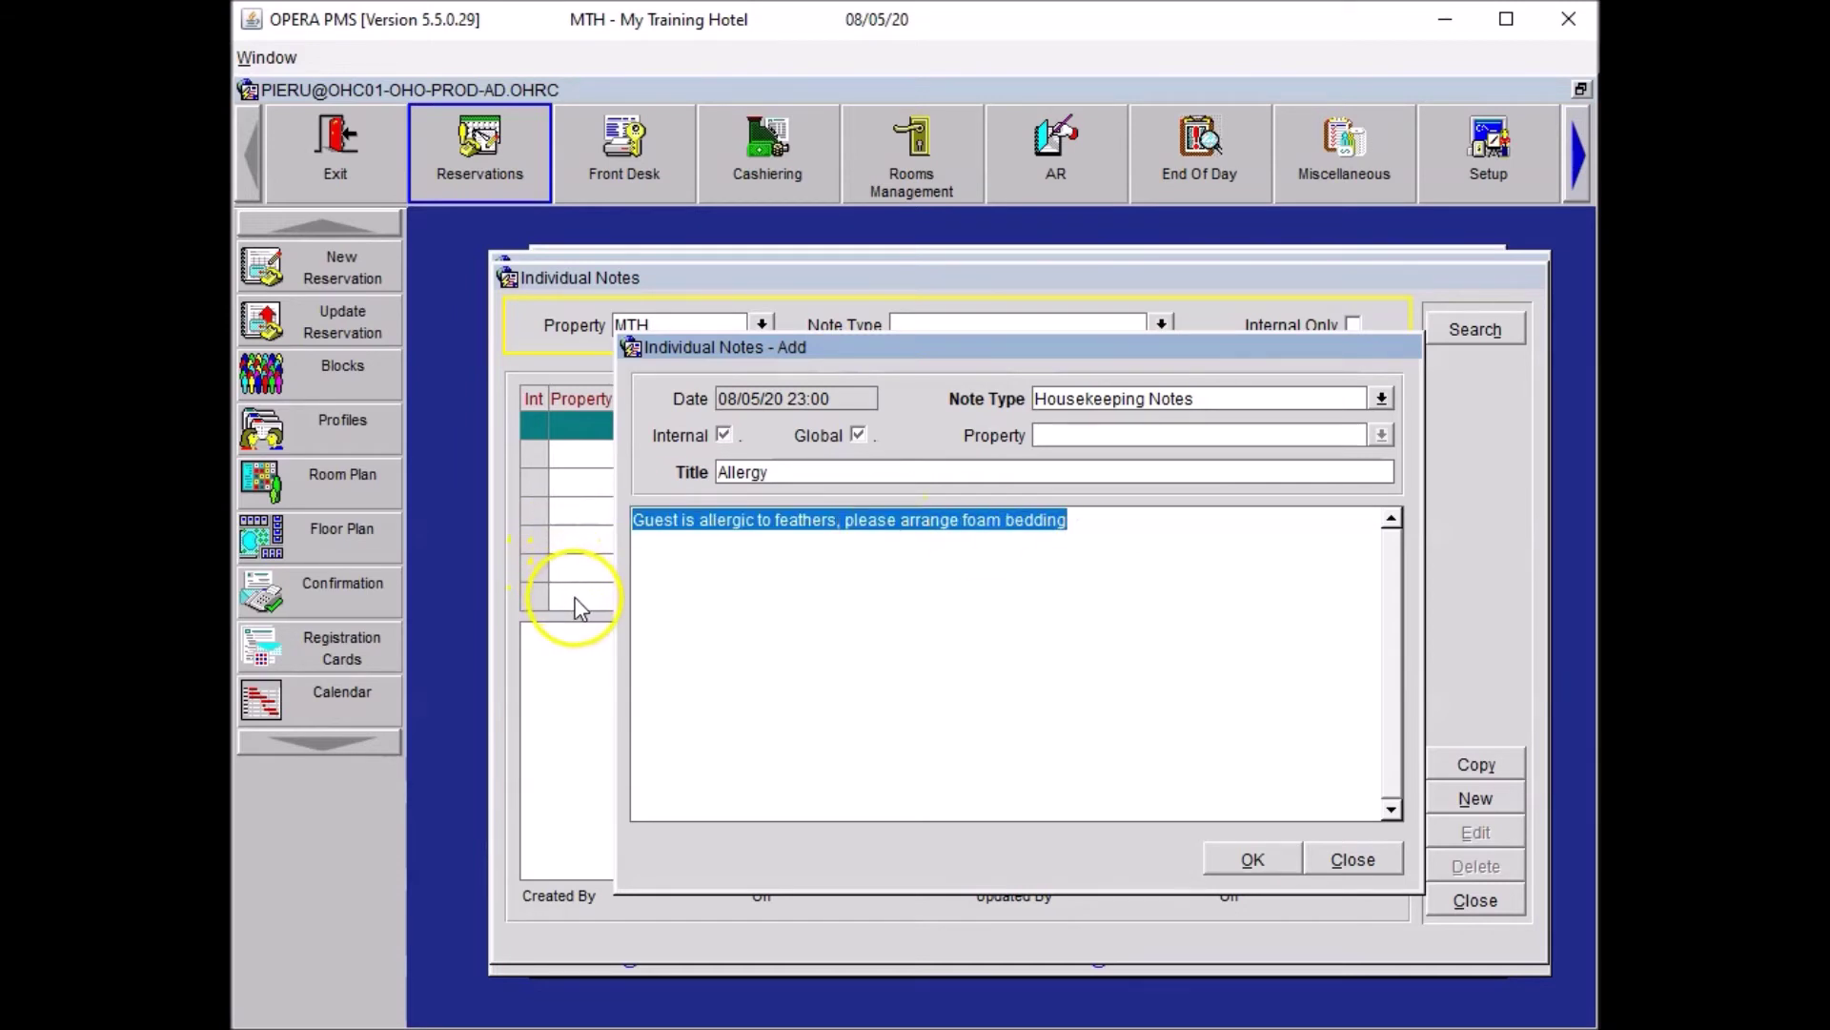
left_click(1255, 861)
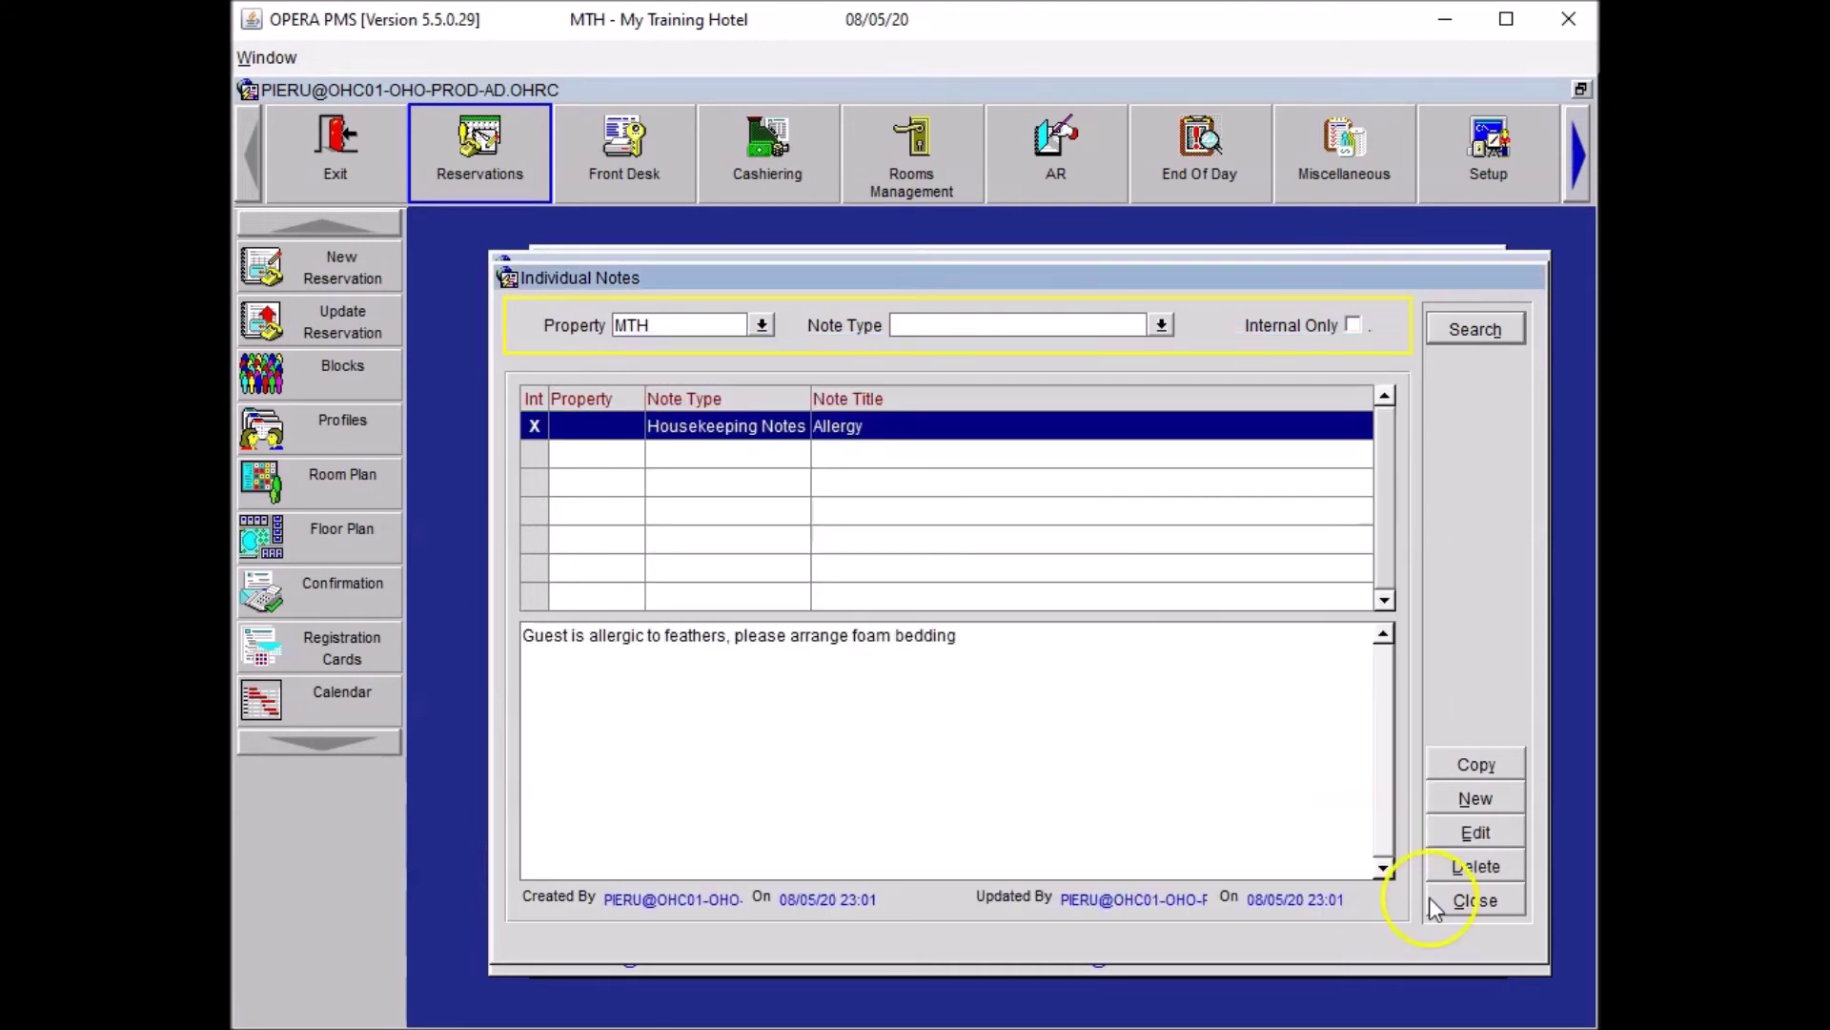
left_click(1433, 900)
Return from the profile to the reservation and bring up its Traces list.
left_click(1488, 810)
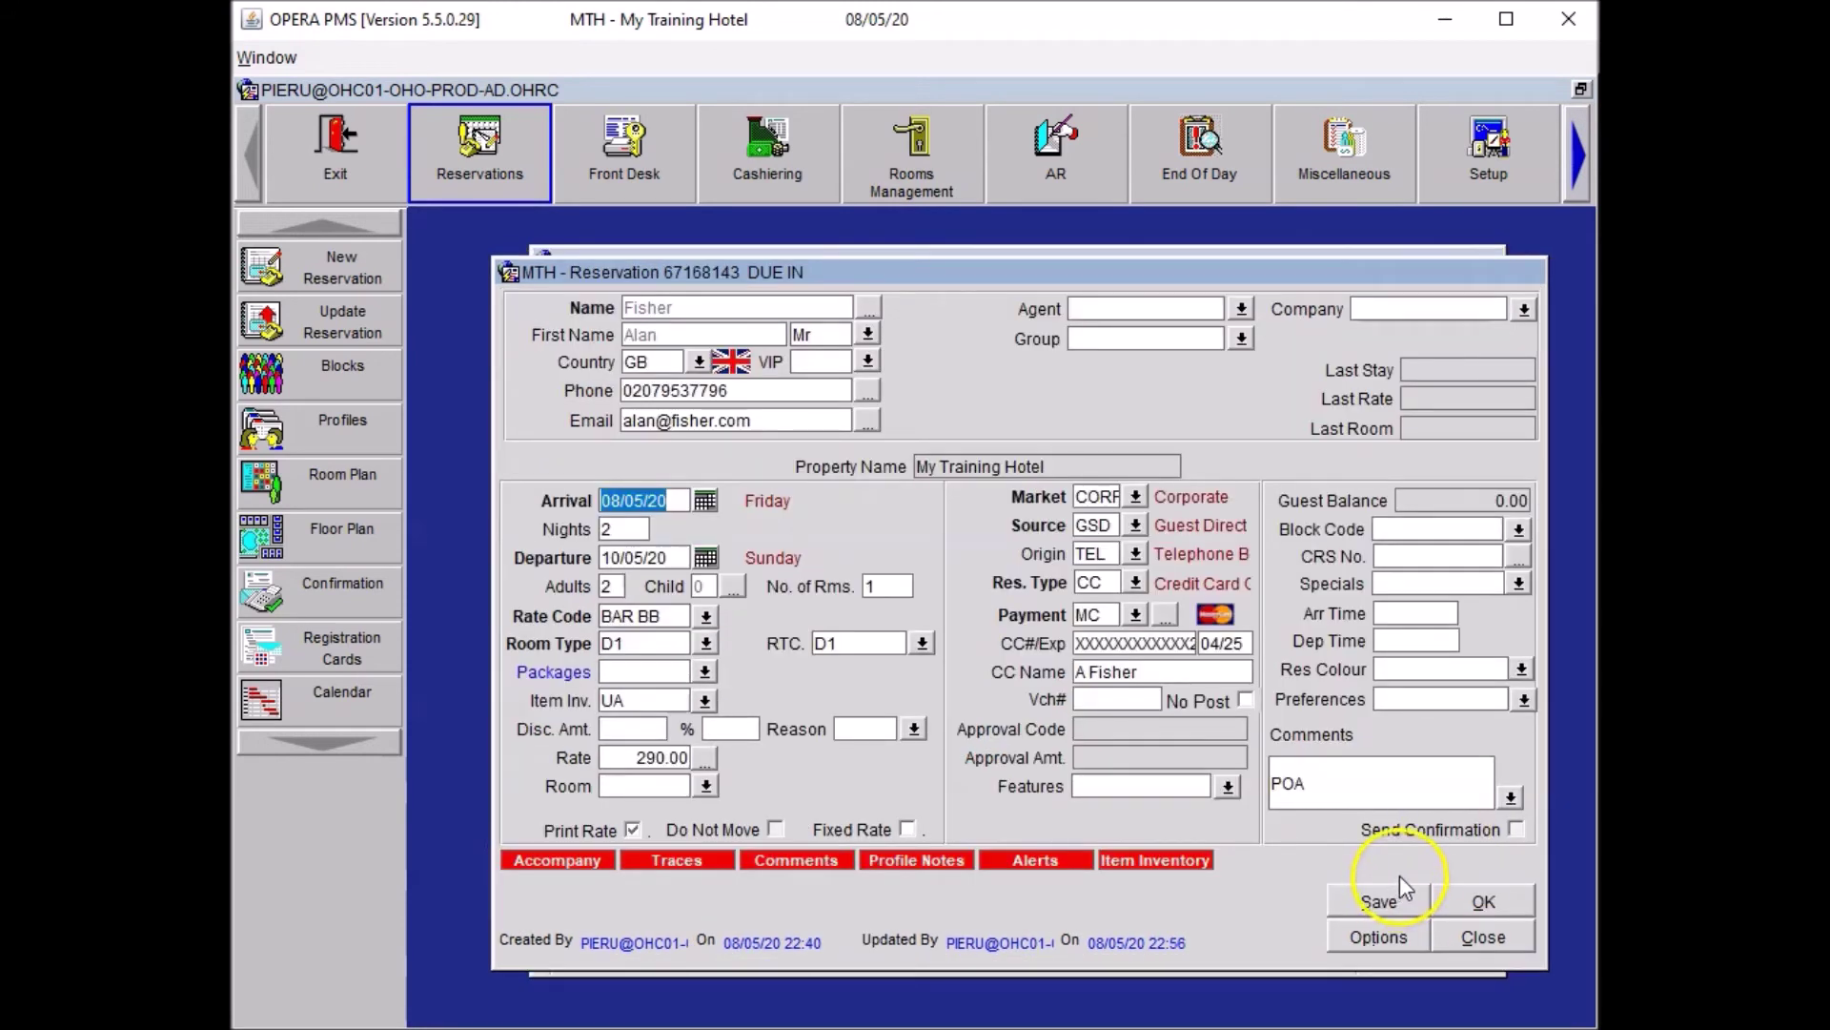
left_click(1374, 934)
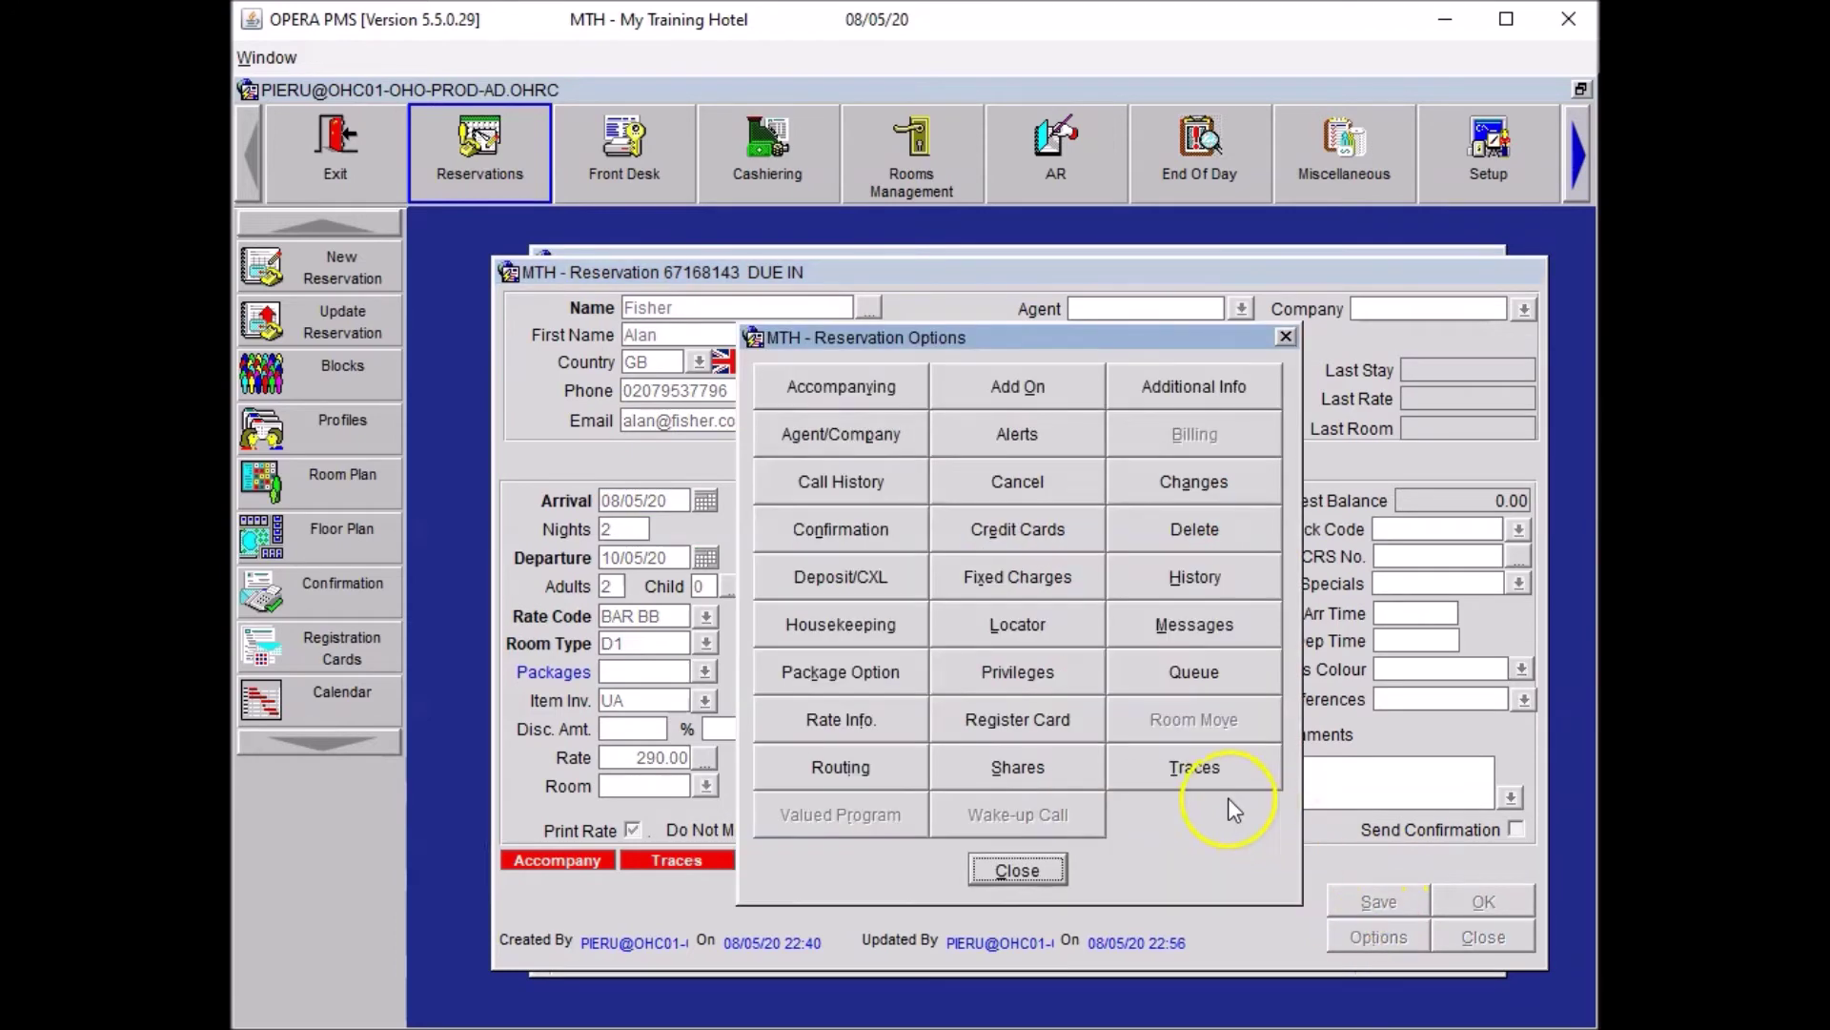
left_click(1194, 770)
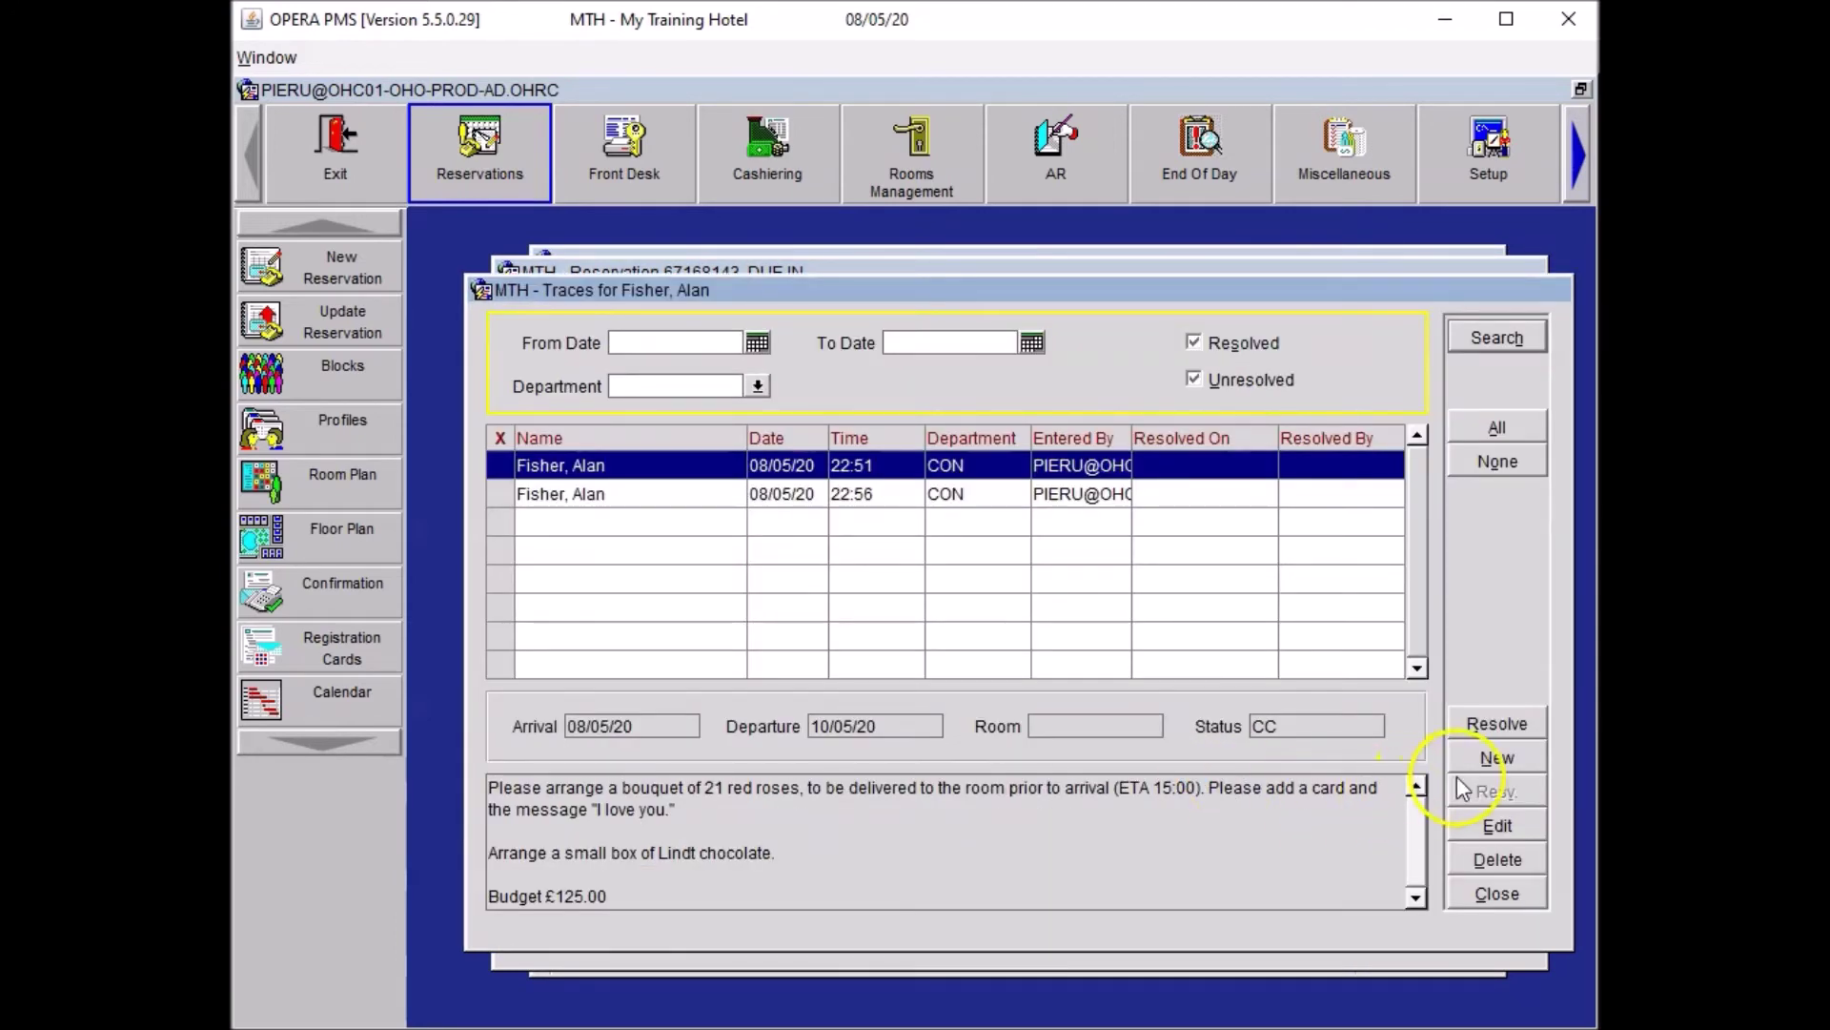
Add an HSK trace 'Guest is allergic to feathers, please arrange foam bedding', then close Traces and Reservation Options.
left_click(1490, 760)
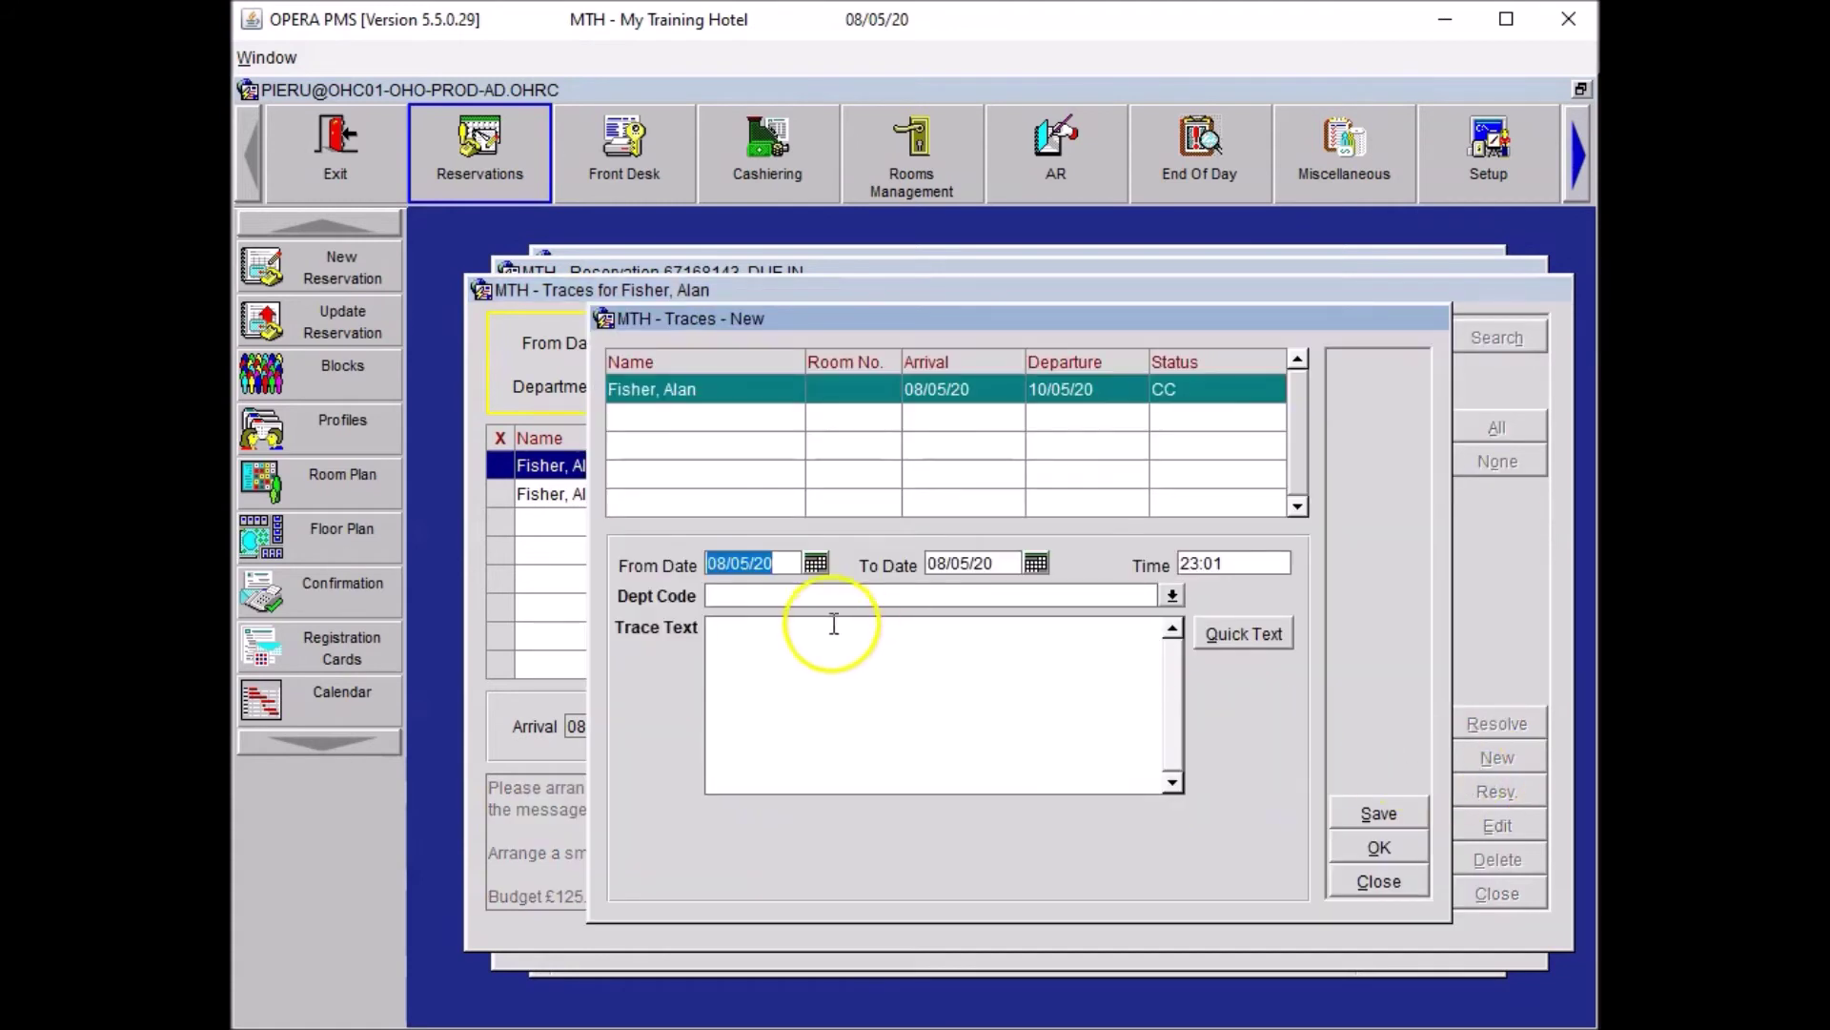
left_click(742, 589)
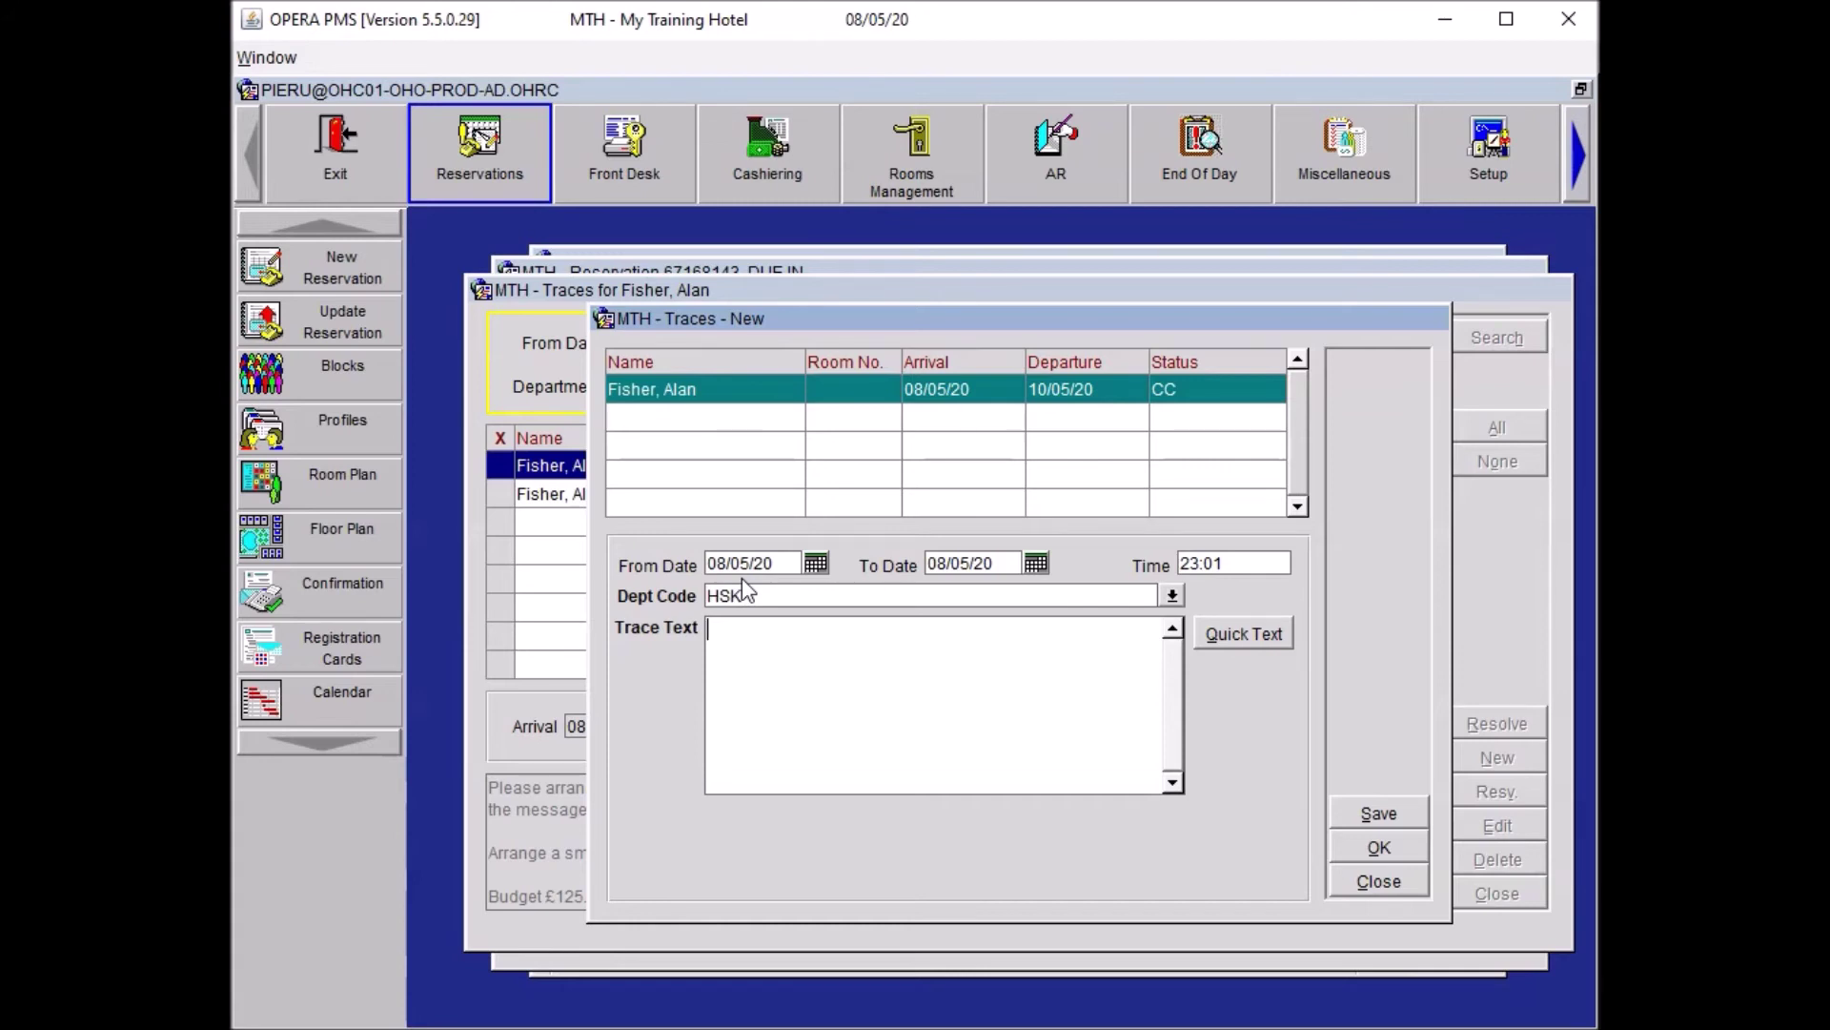
type("Guest is allergic to feathers, please arrange foam bedding")
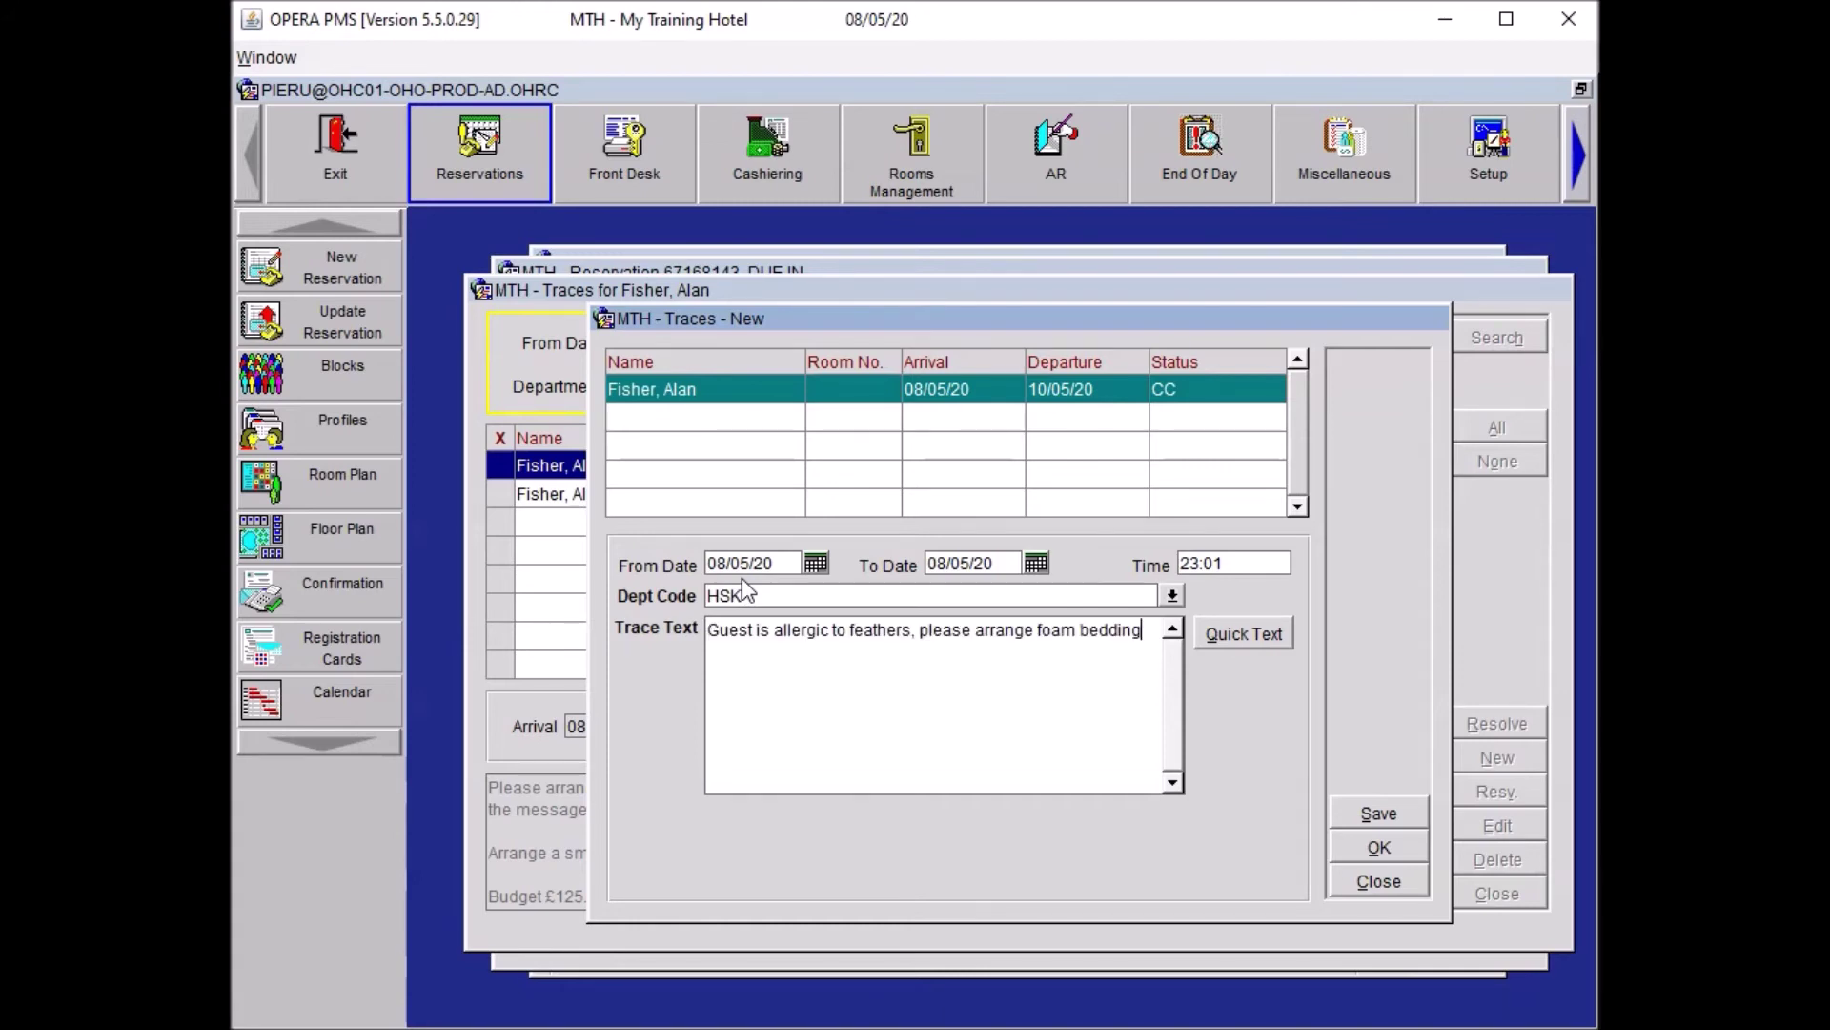
left_click(1391, 847)
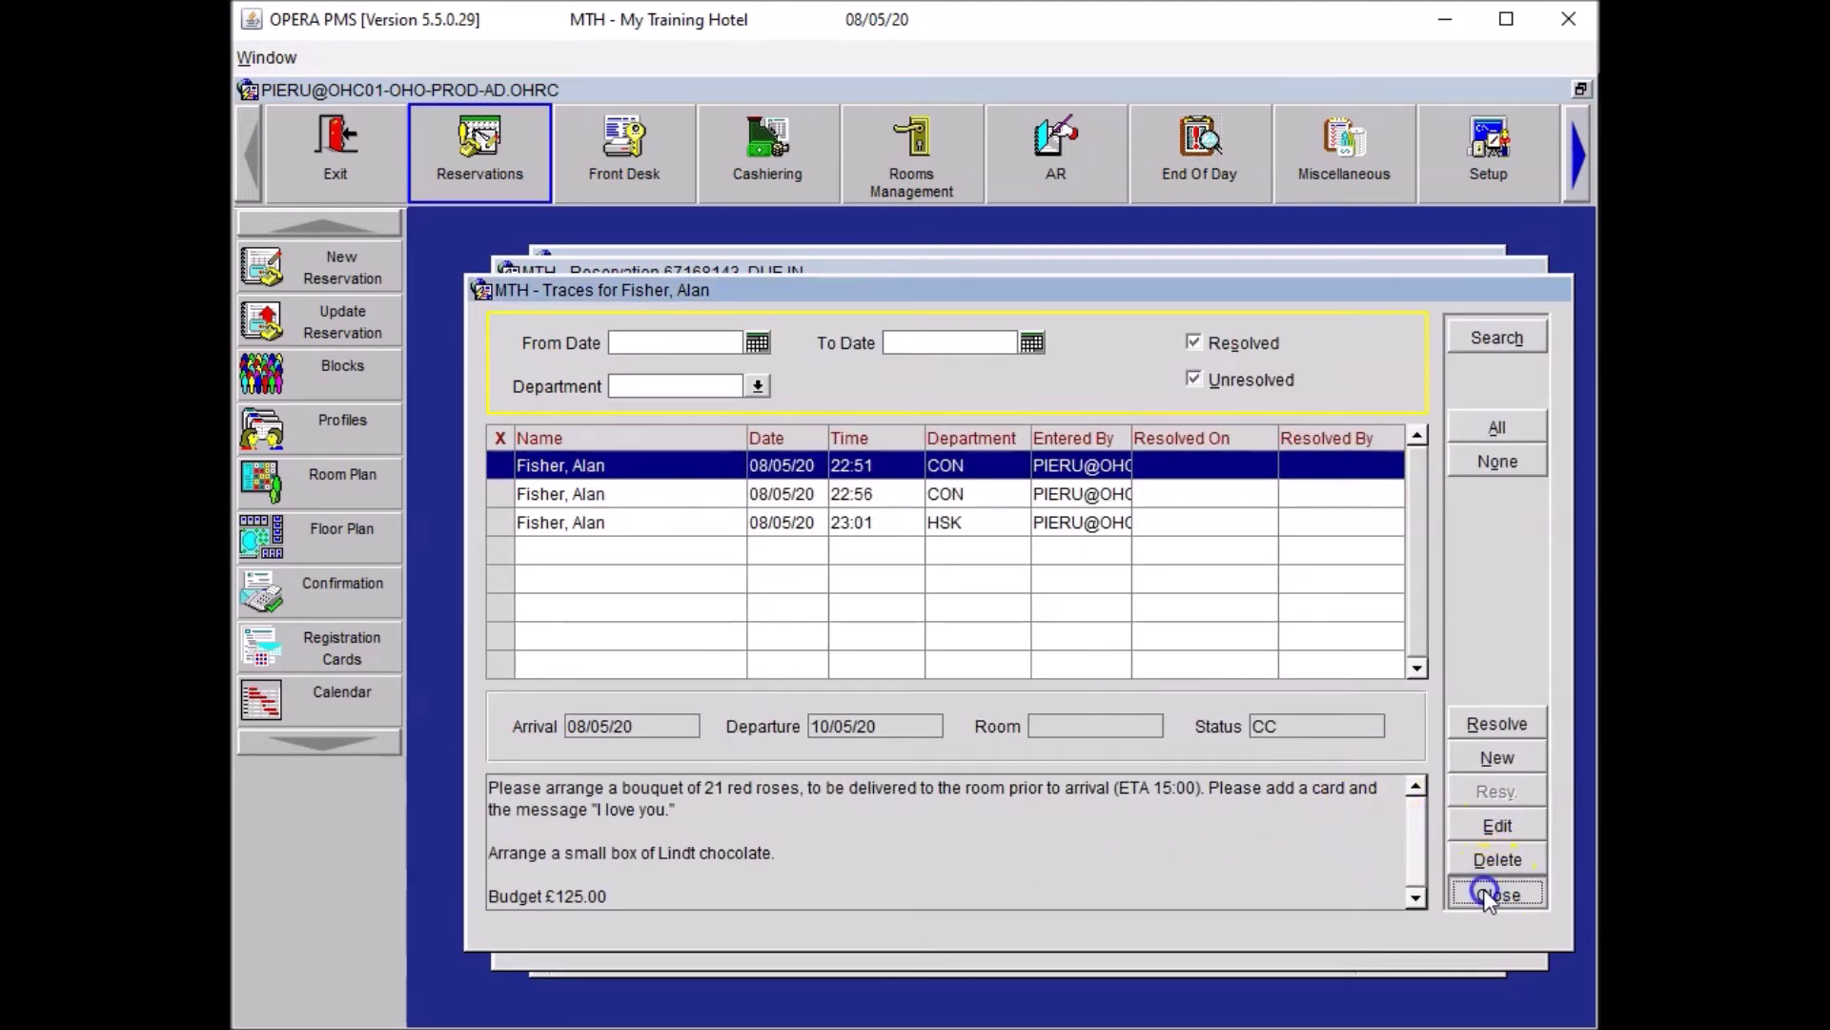
left_click(839, 526)
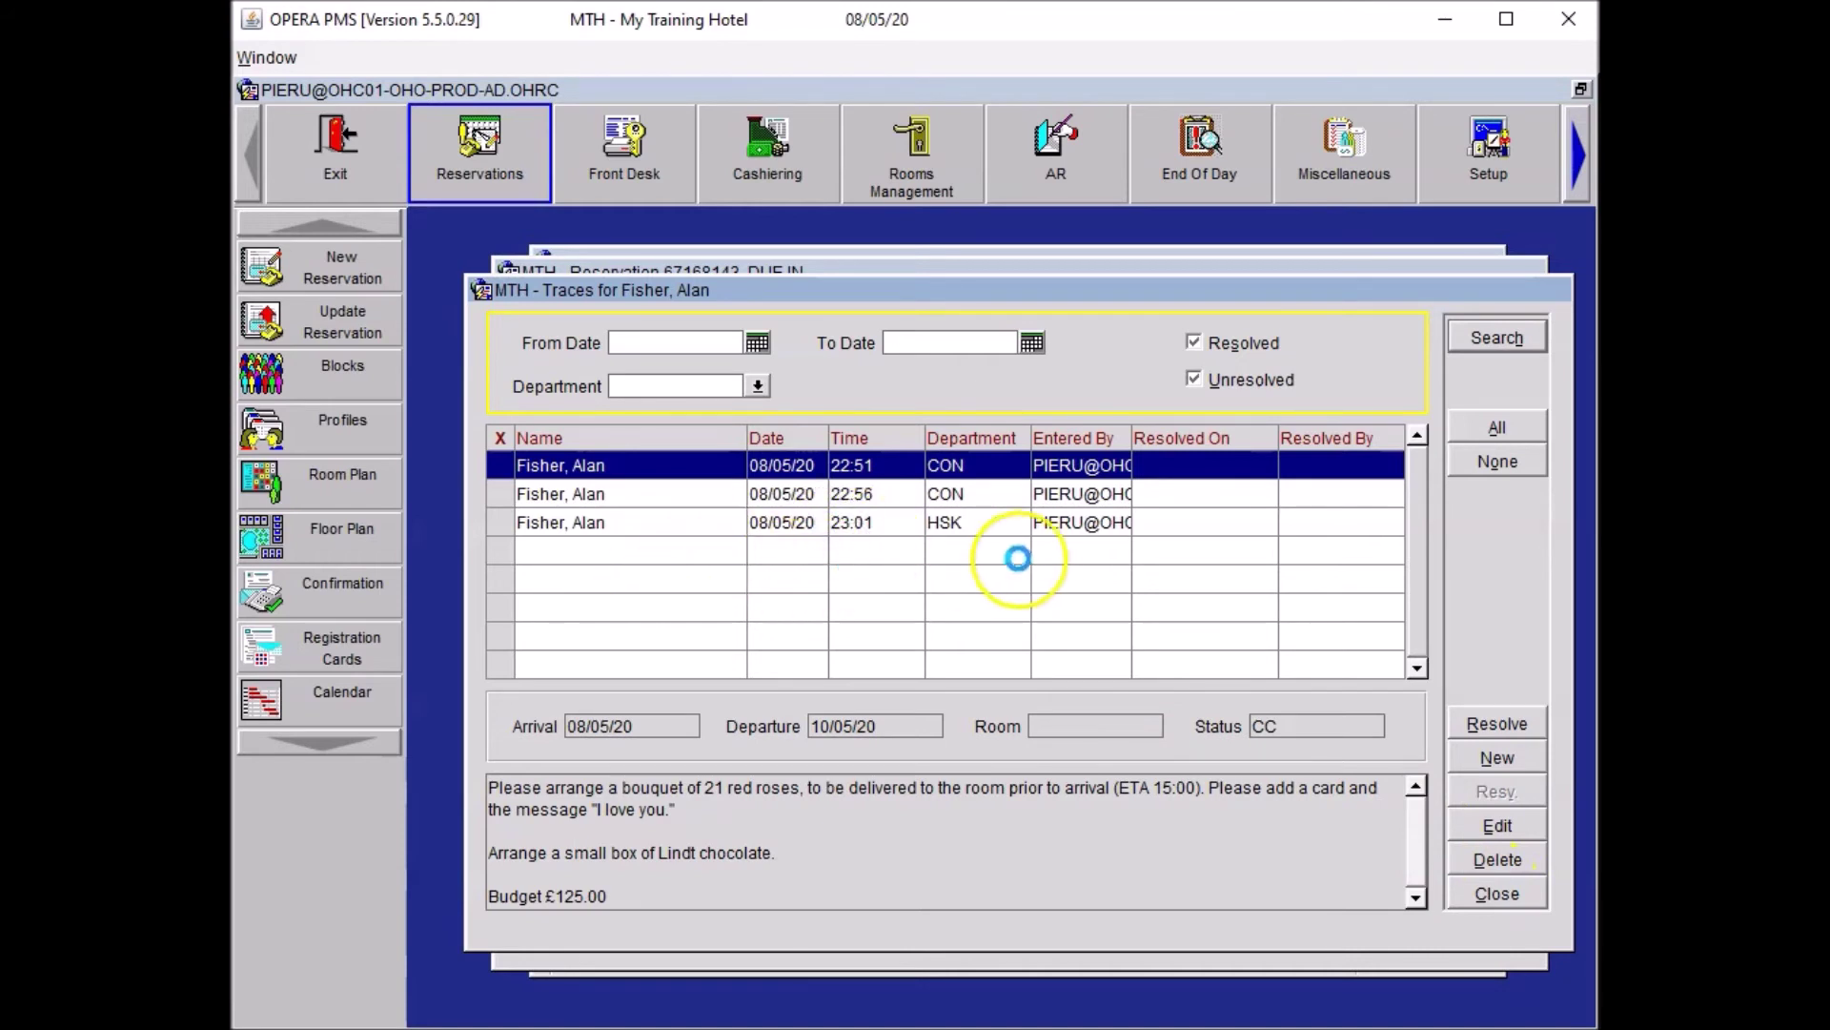
left_click(1497, 893)
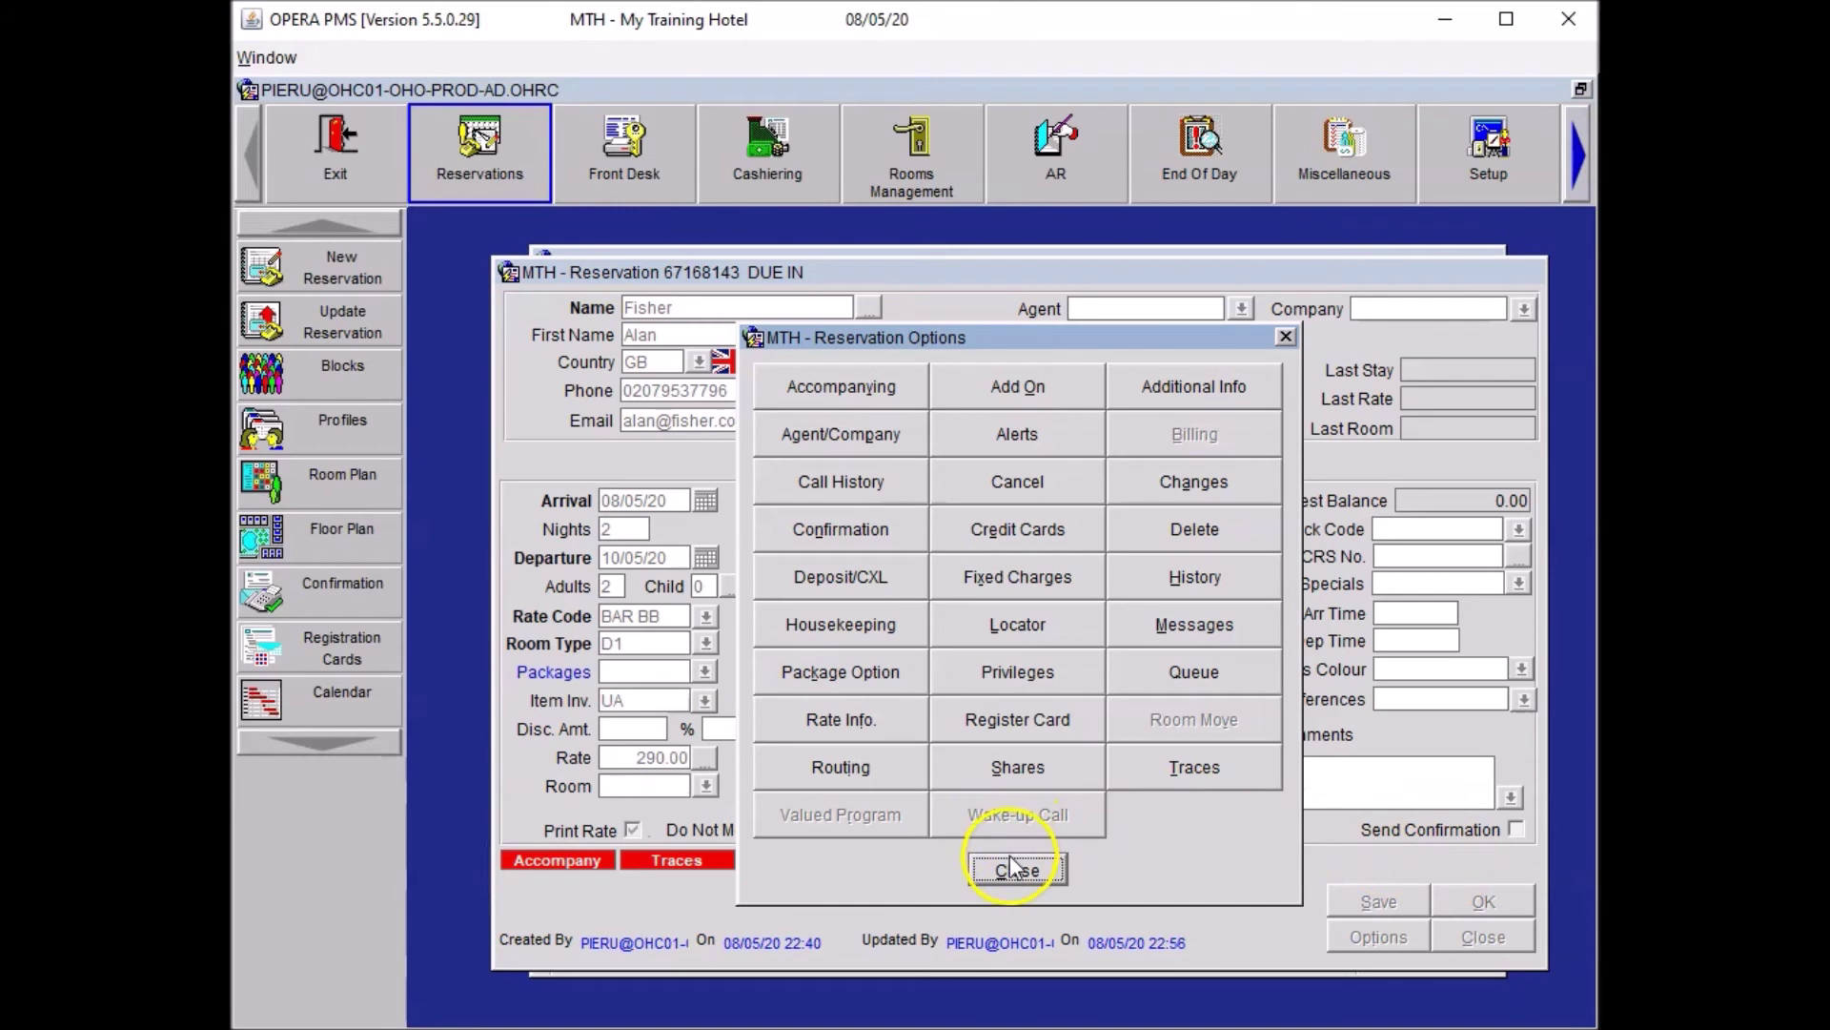
left_click(1013, 867)
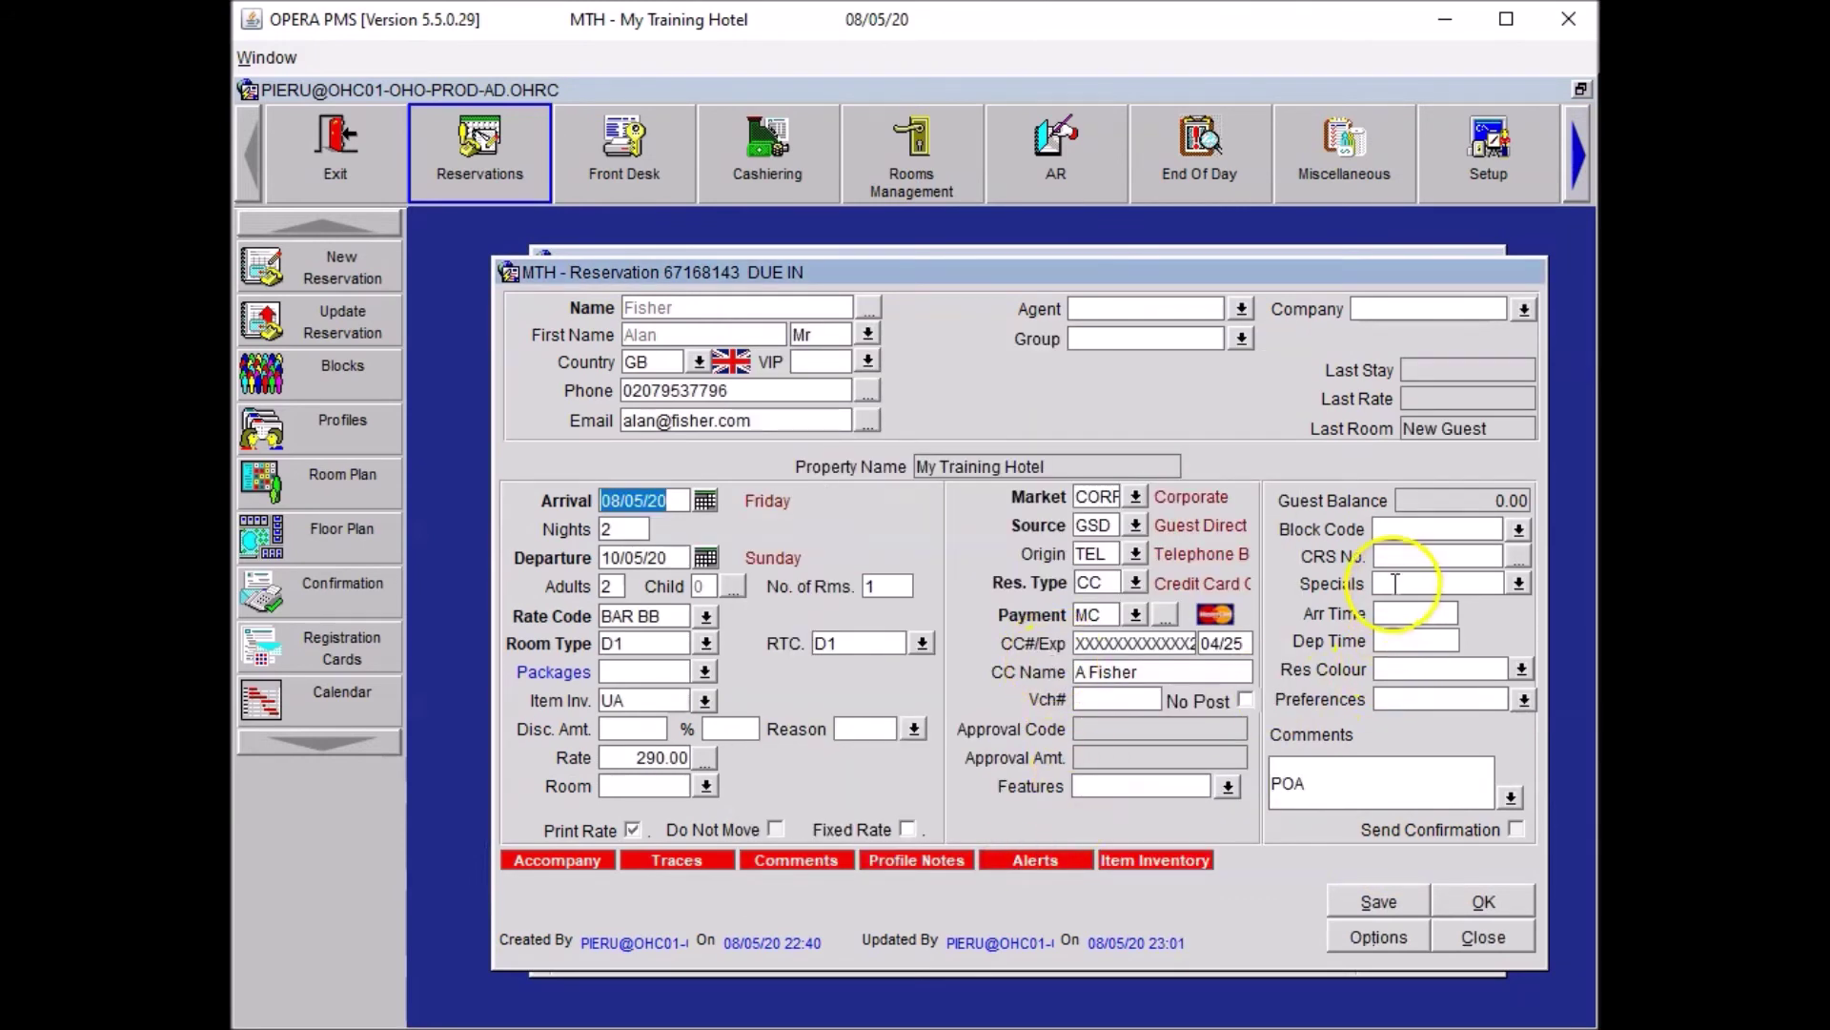
Add special FO Foam Bedding requested, attach it to the guest profile, and save the reservation.
left_click(1515, 584)
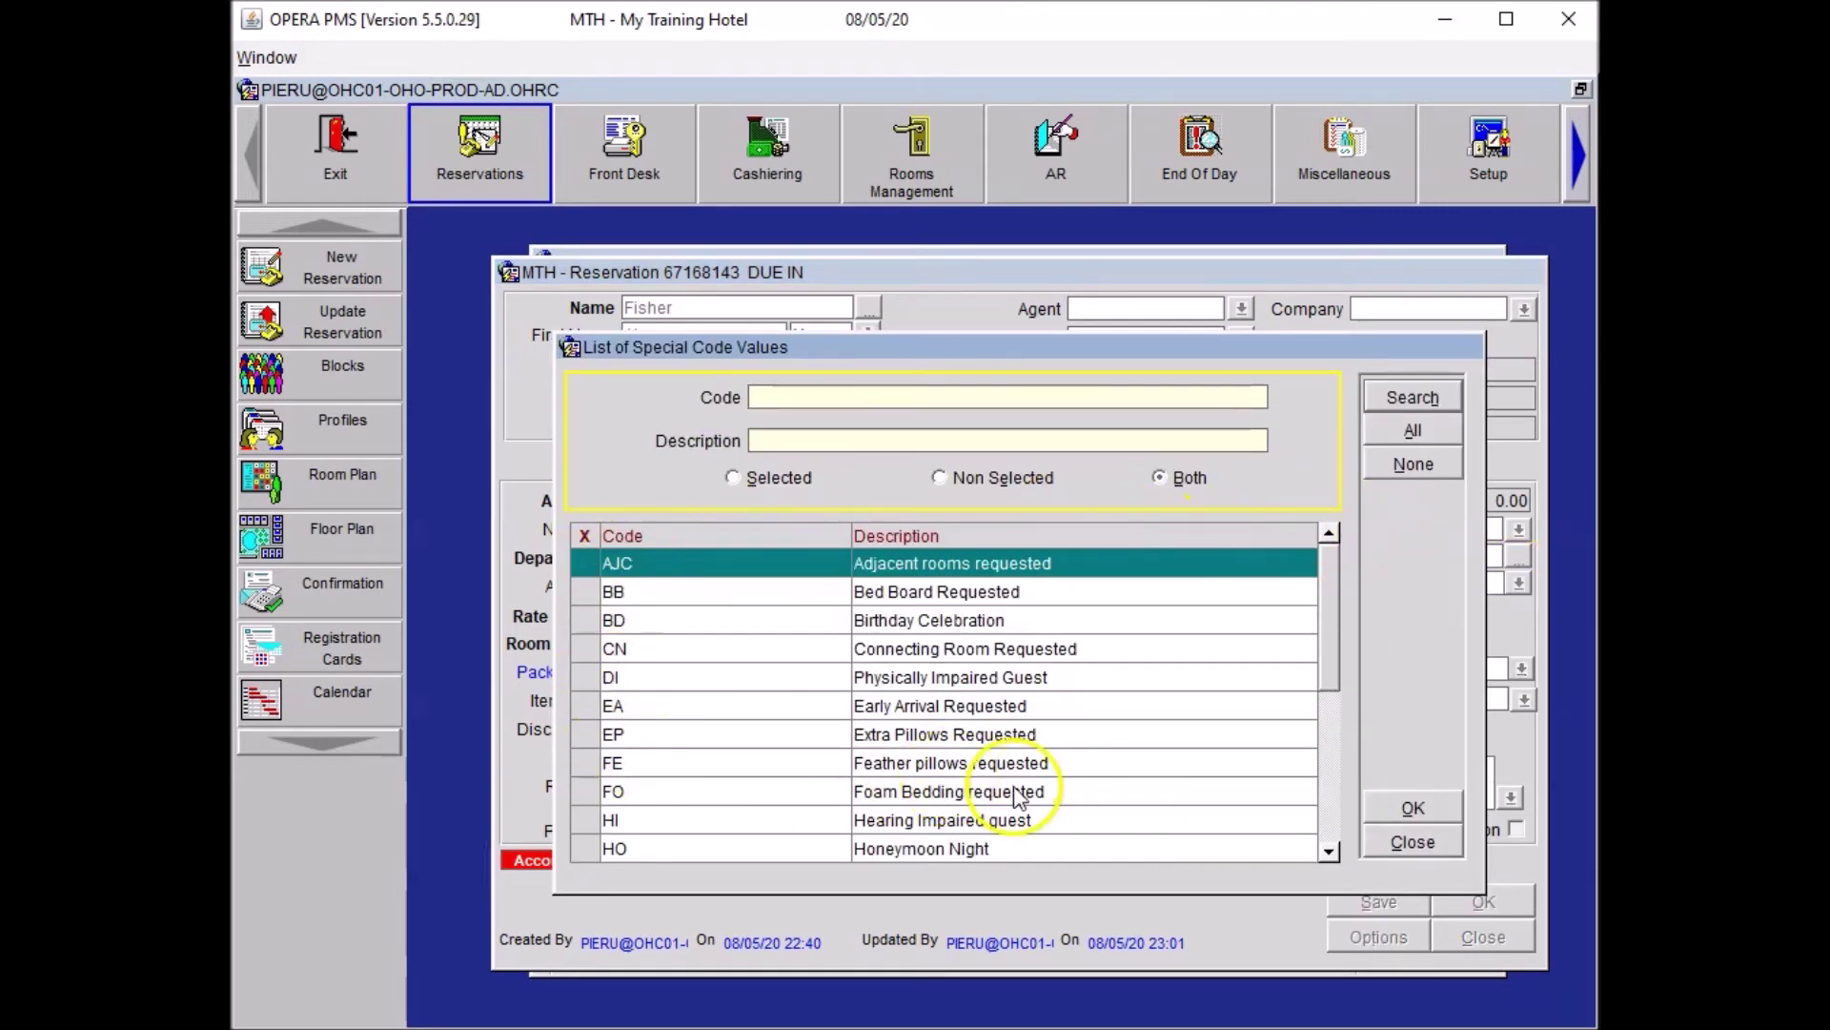
left_click(584, 791)
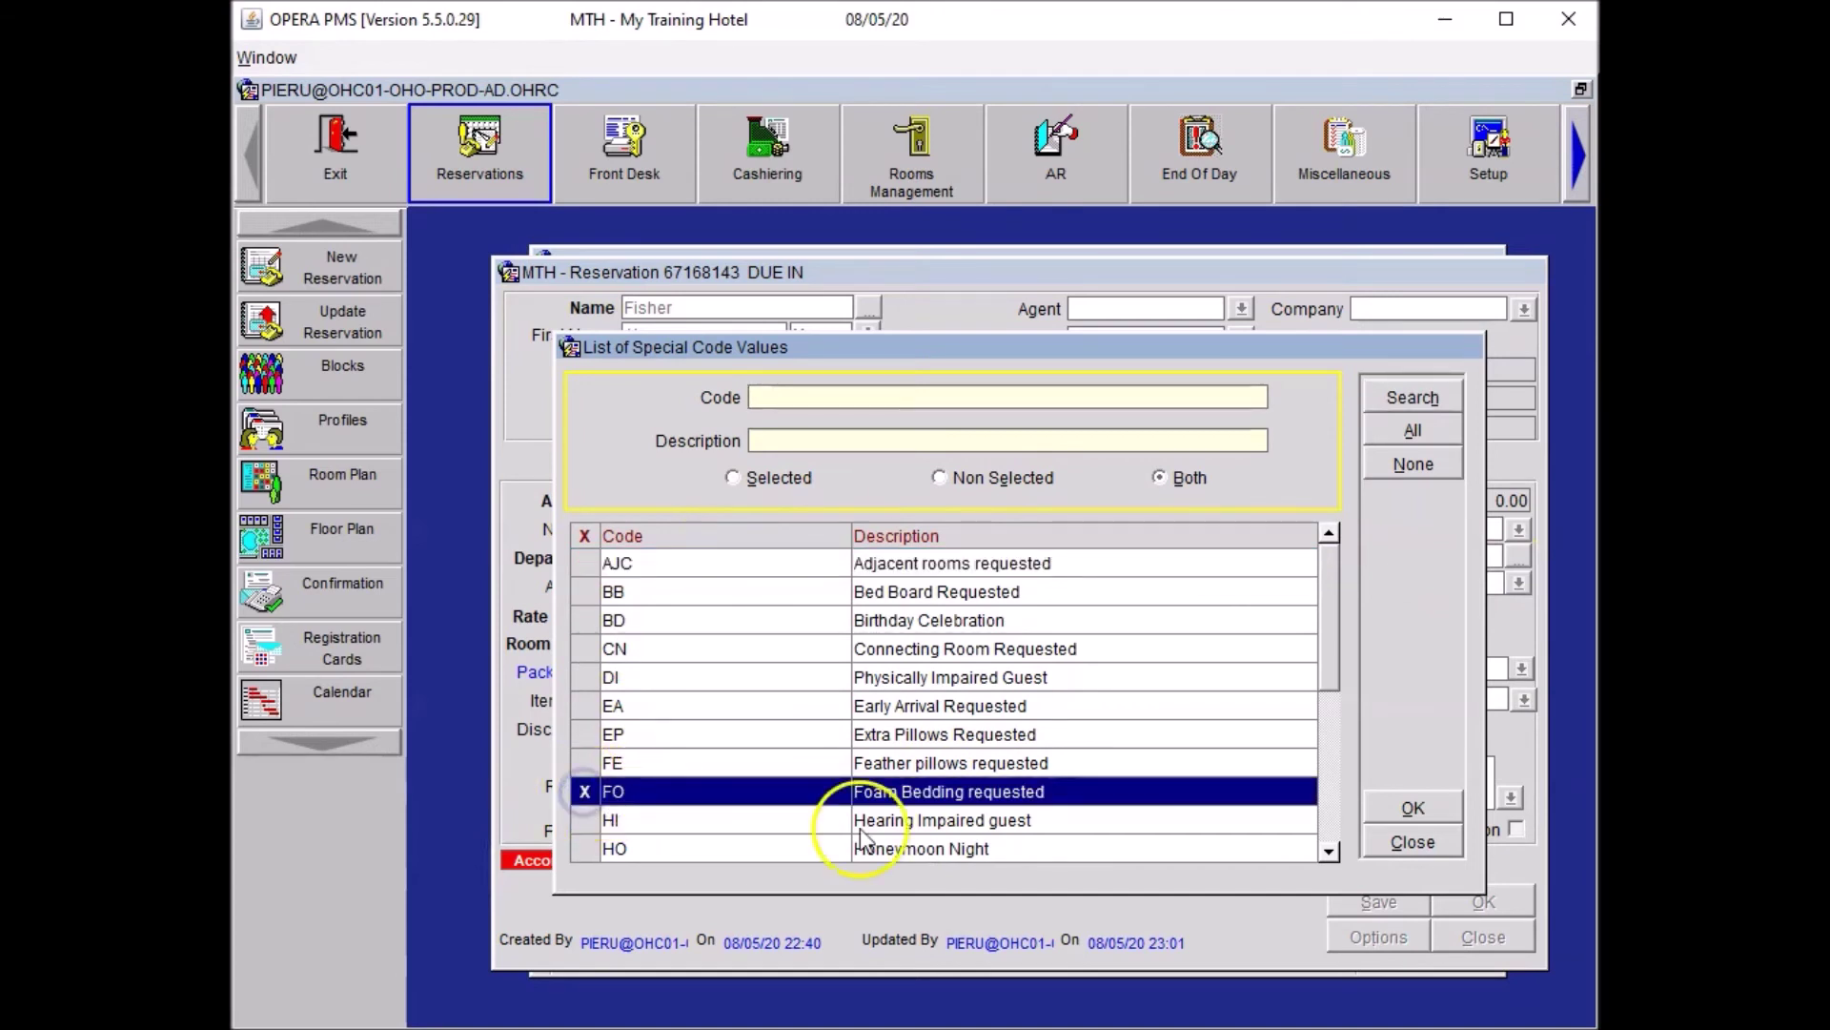
left_click(1439, 805)
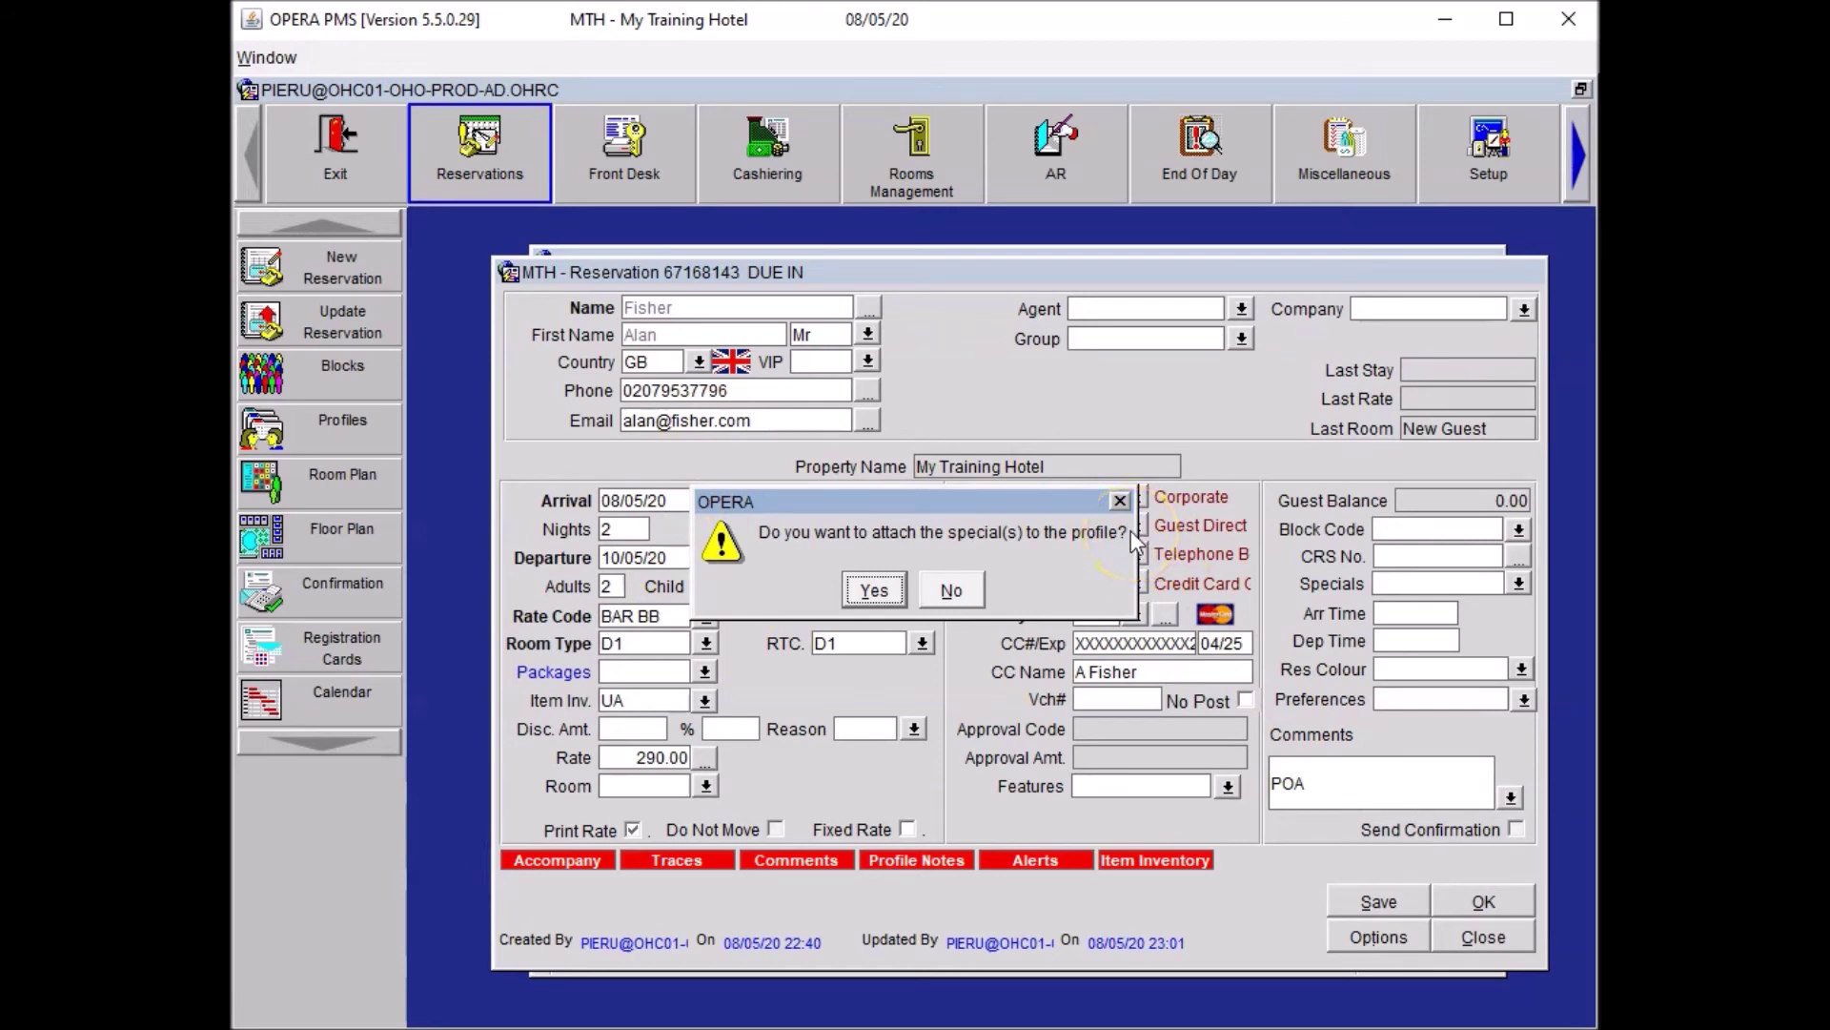
left_click(872, 591)
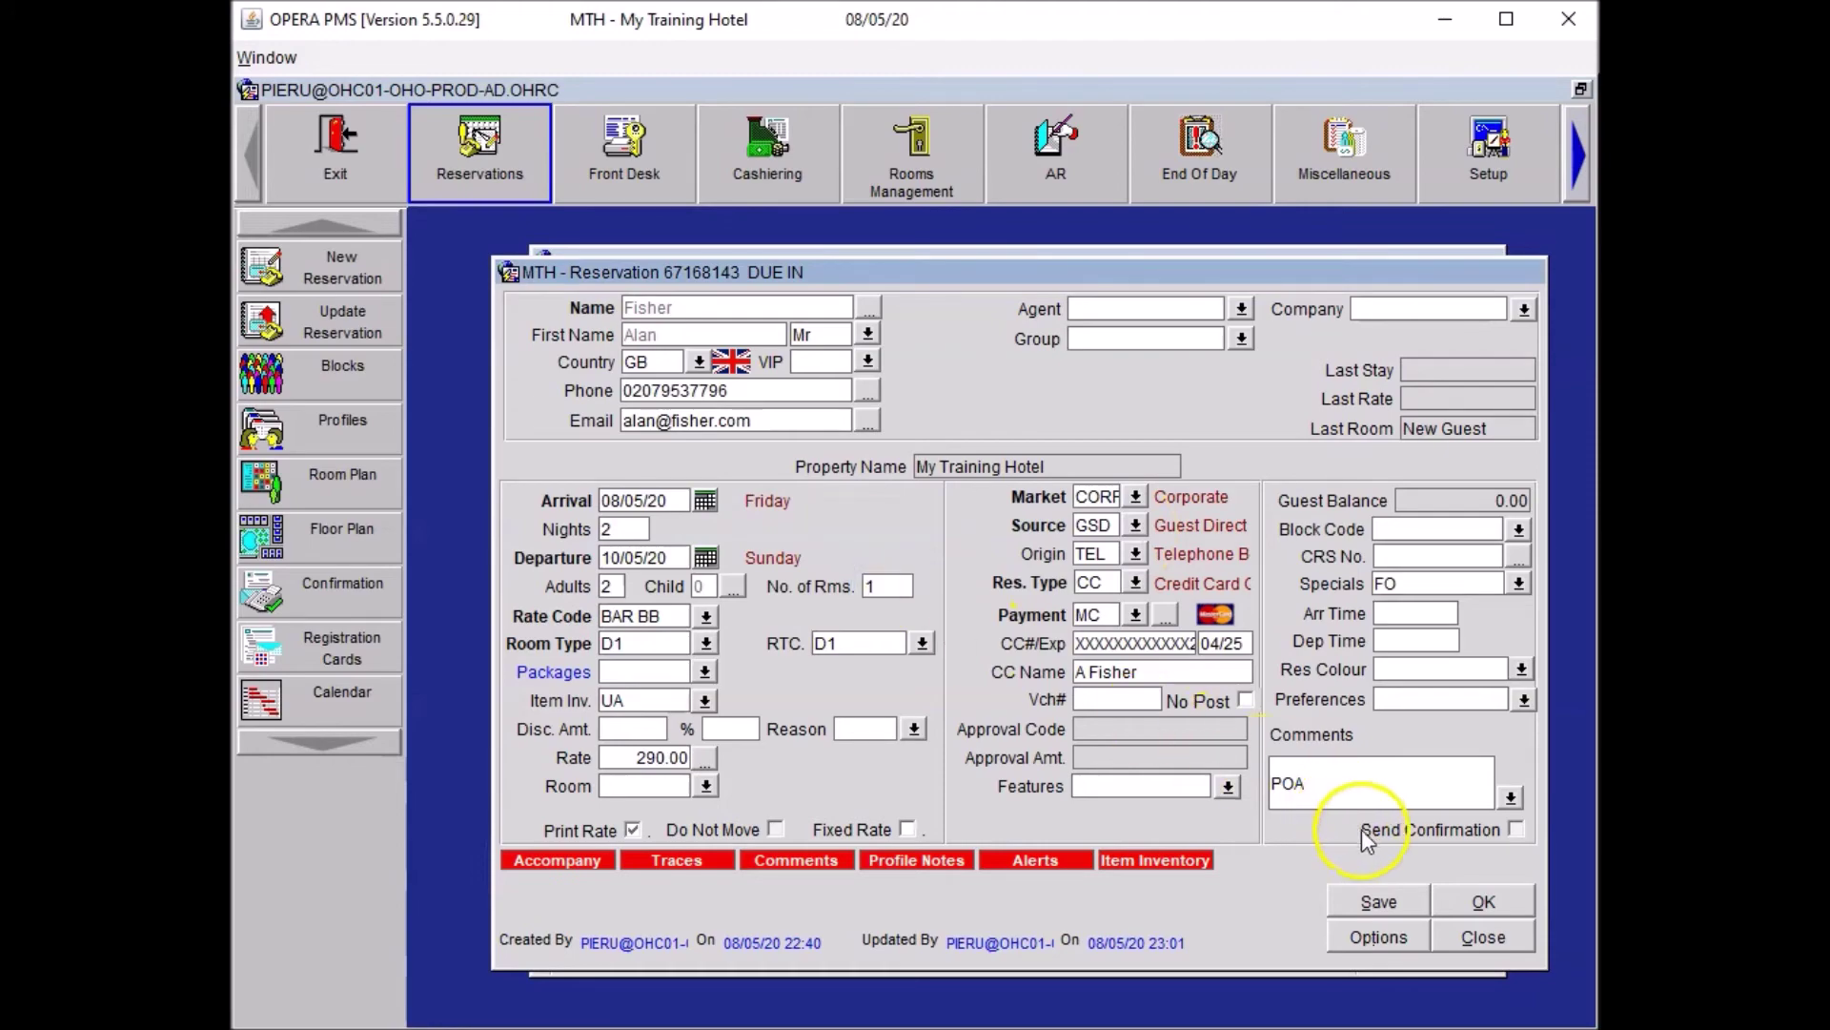
left_click(1387, 900)
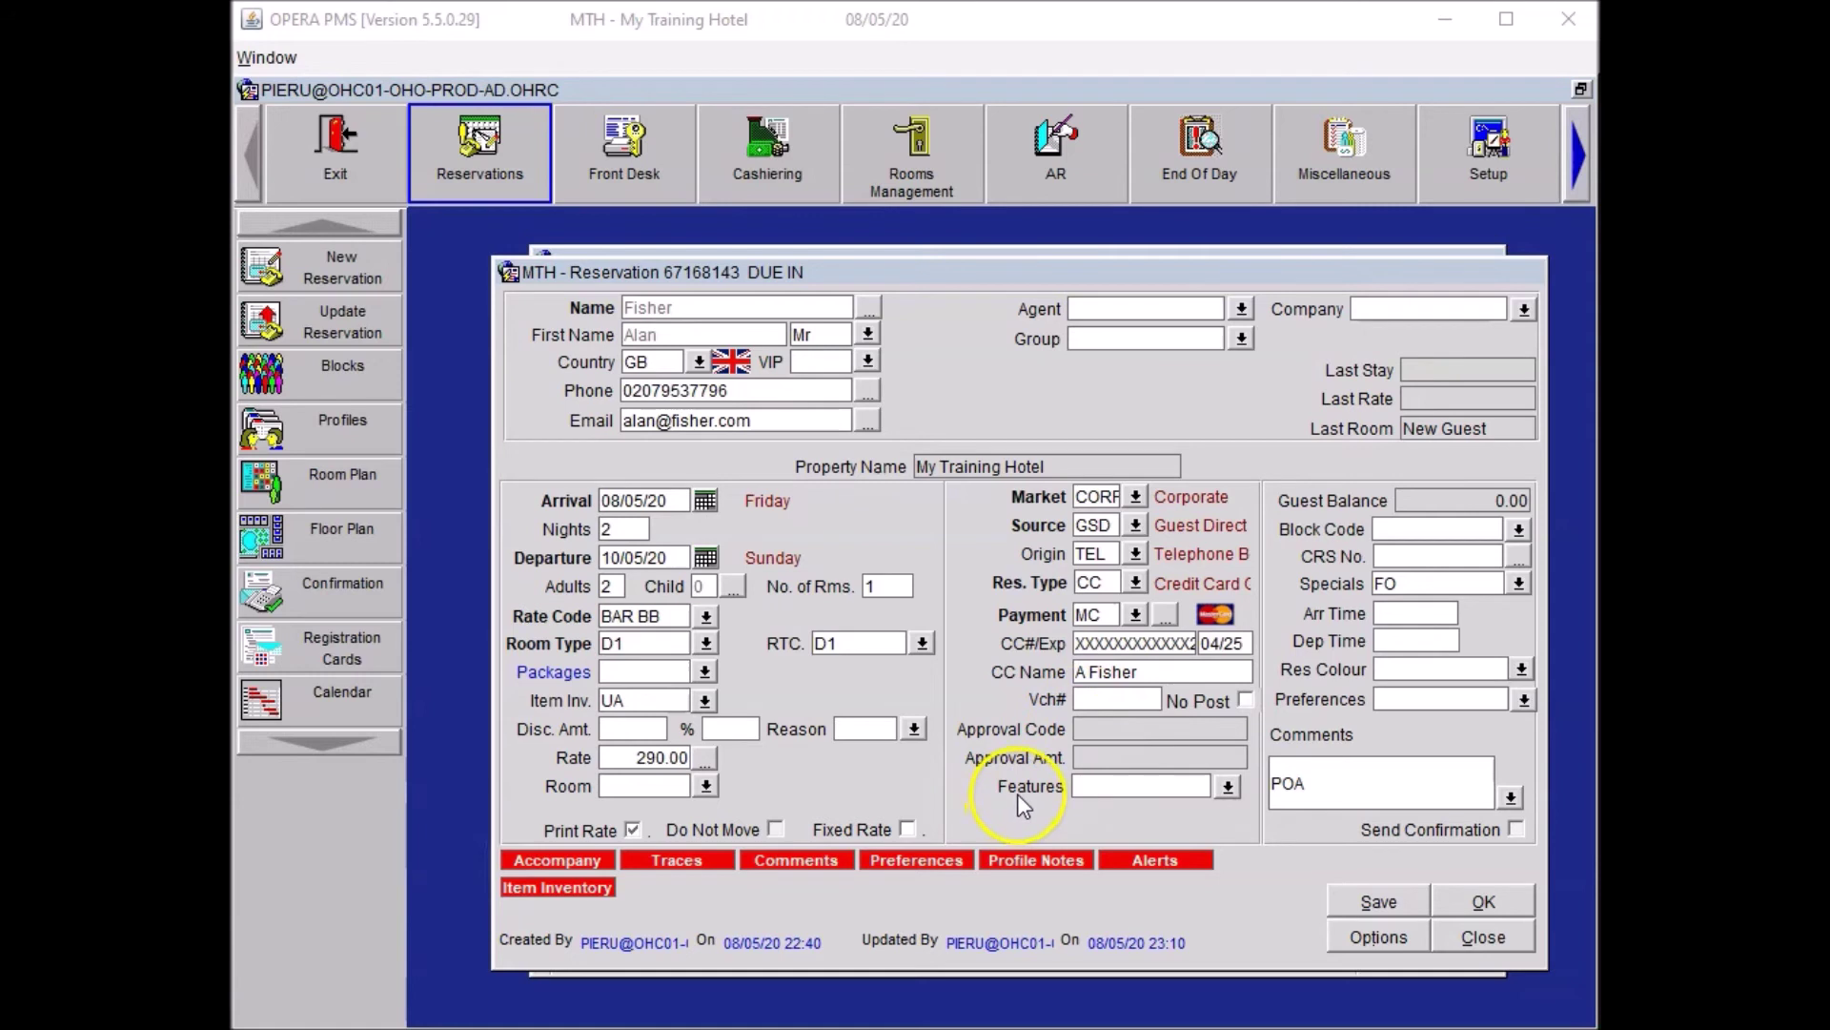
Request room features CV Courtyard View and QR Quiet Room, attach them to the profile, and save.
left_click(1230, 785)
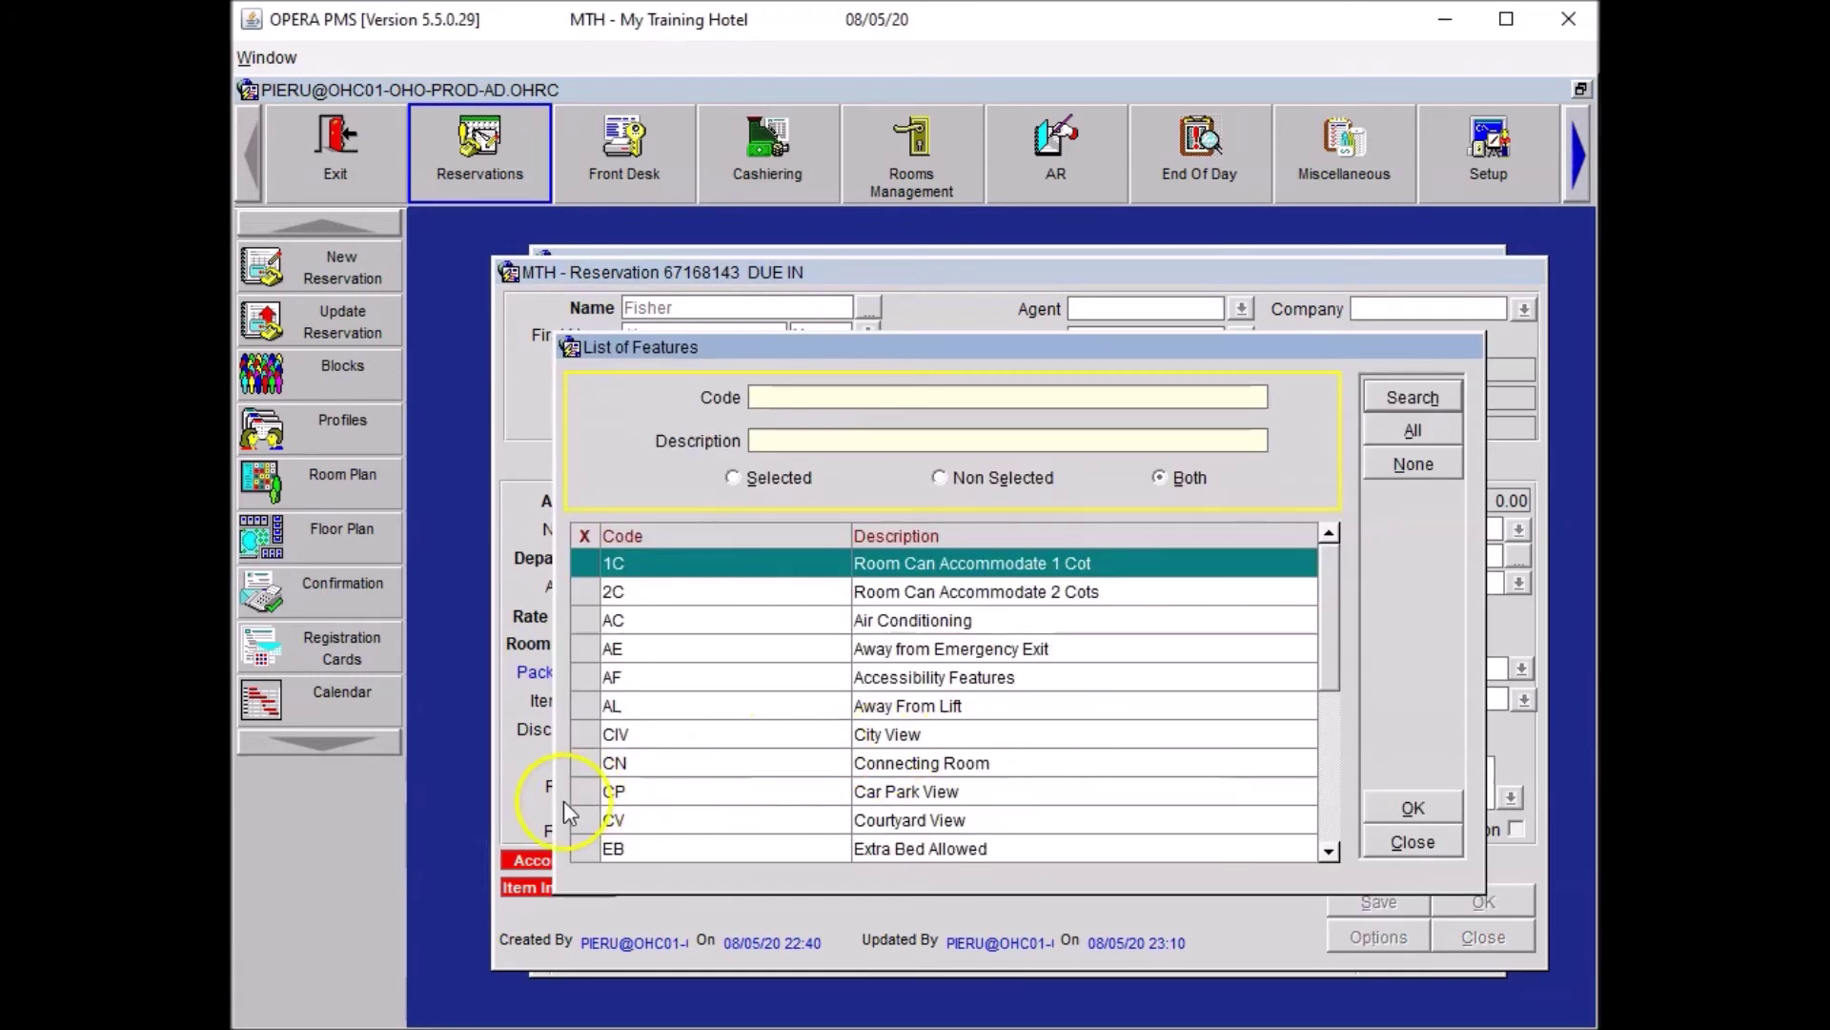
left_click(585, 819)
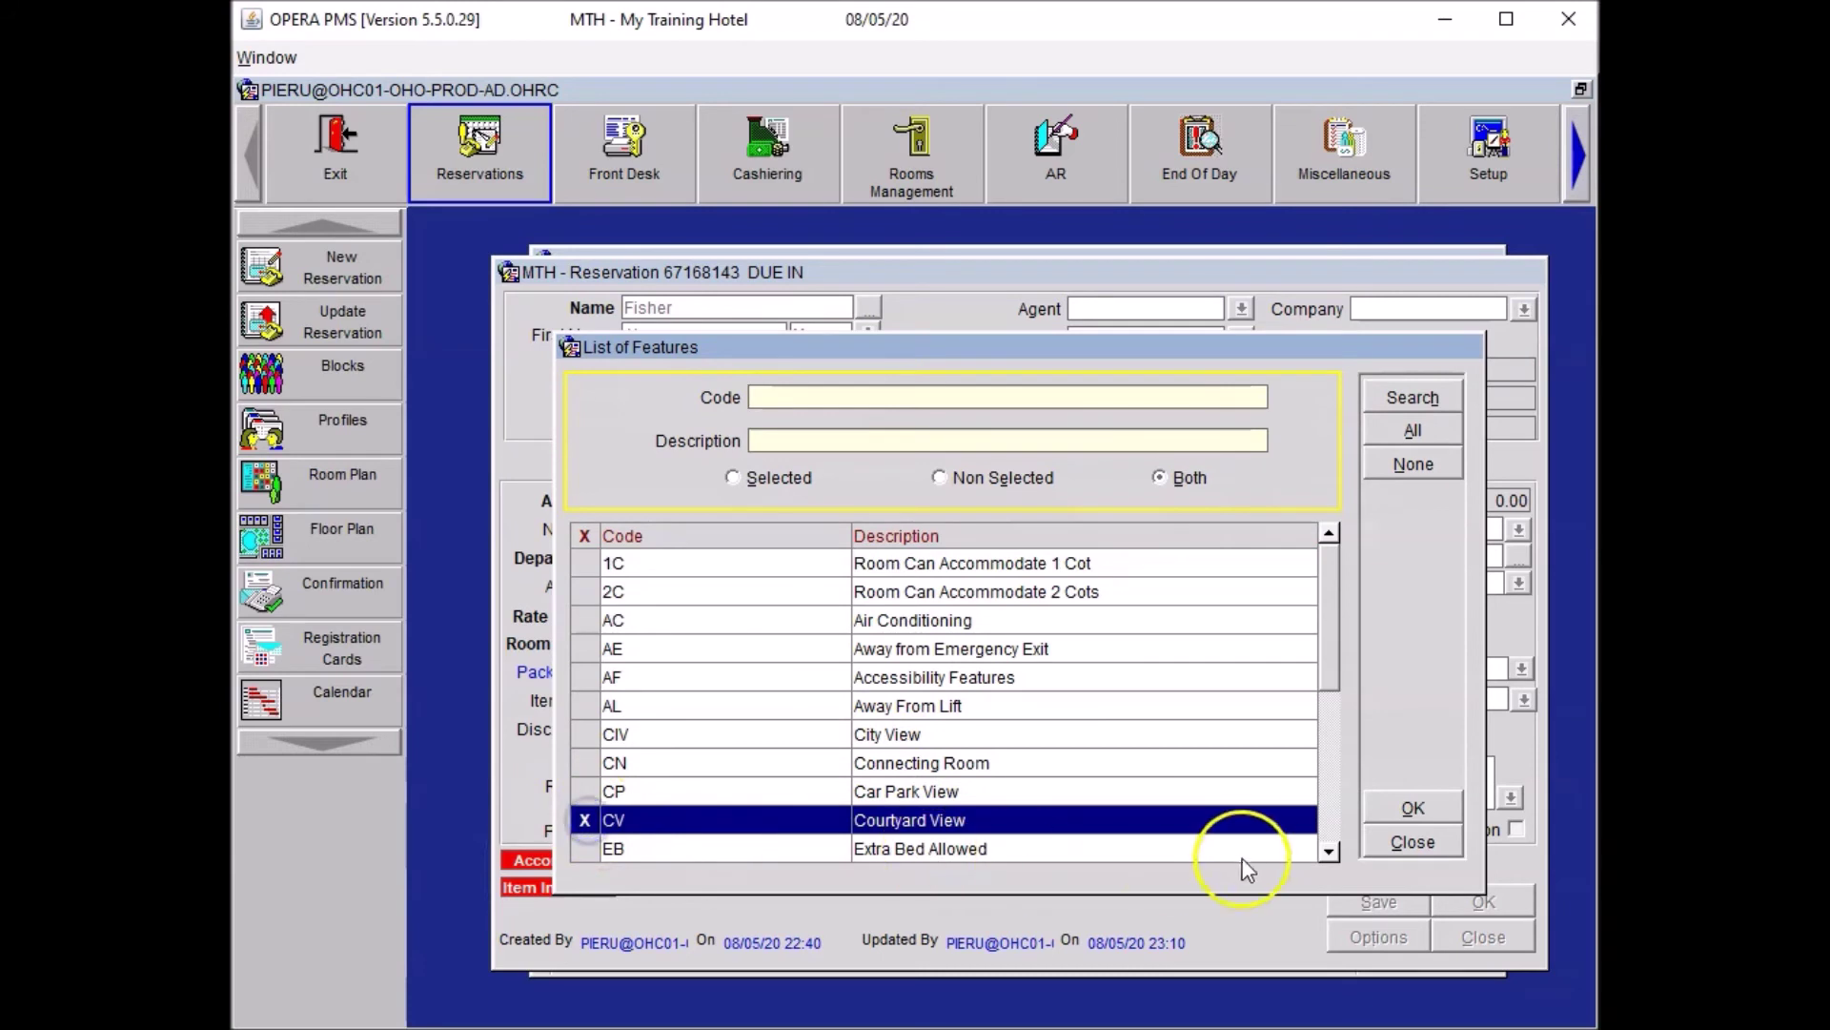
left_click(1328, 818)
left_click(1328, 818)
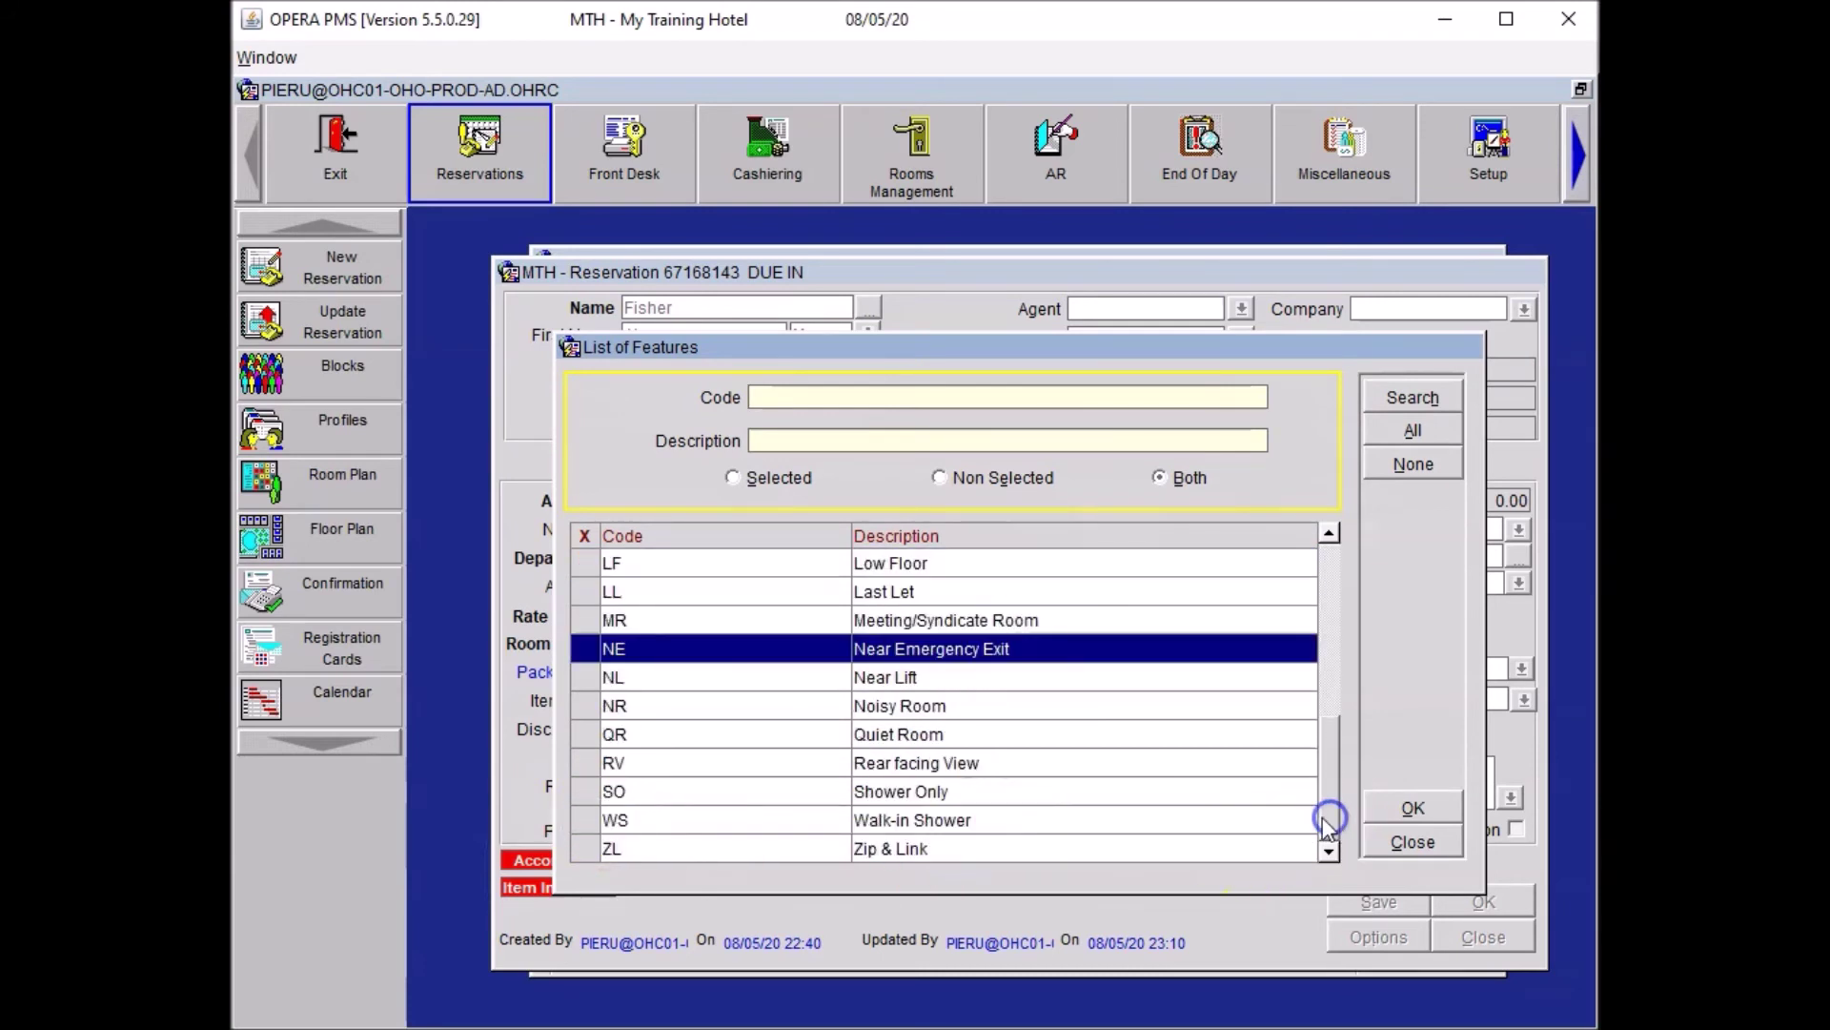
left_click(585, 734)
left_click(1401, 809)
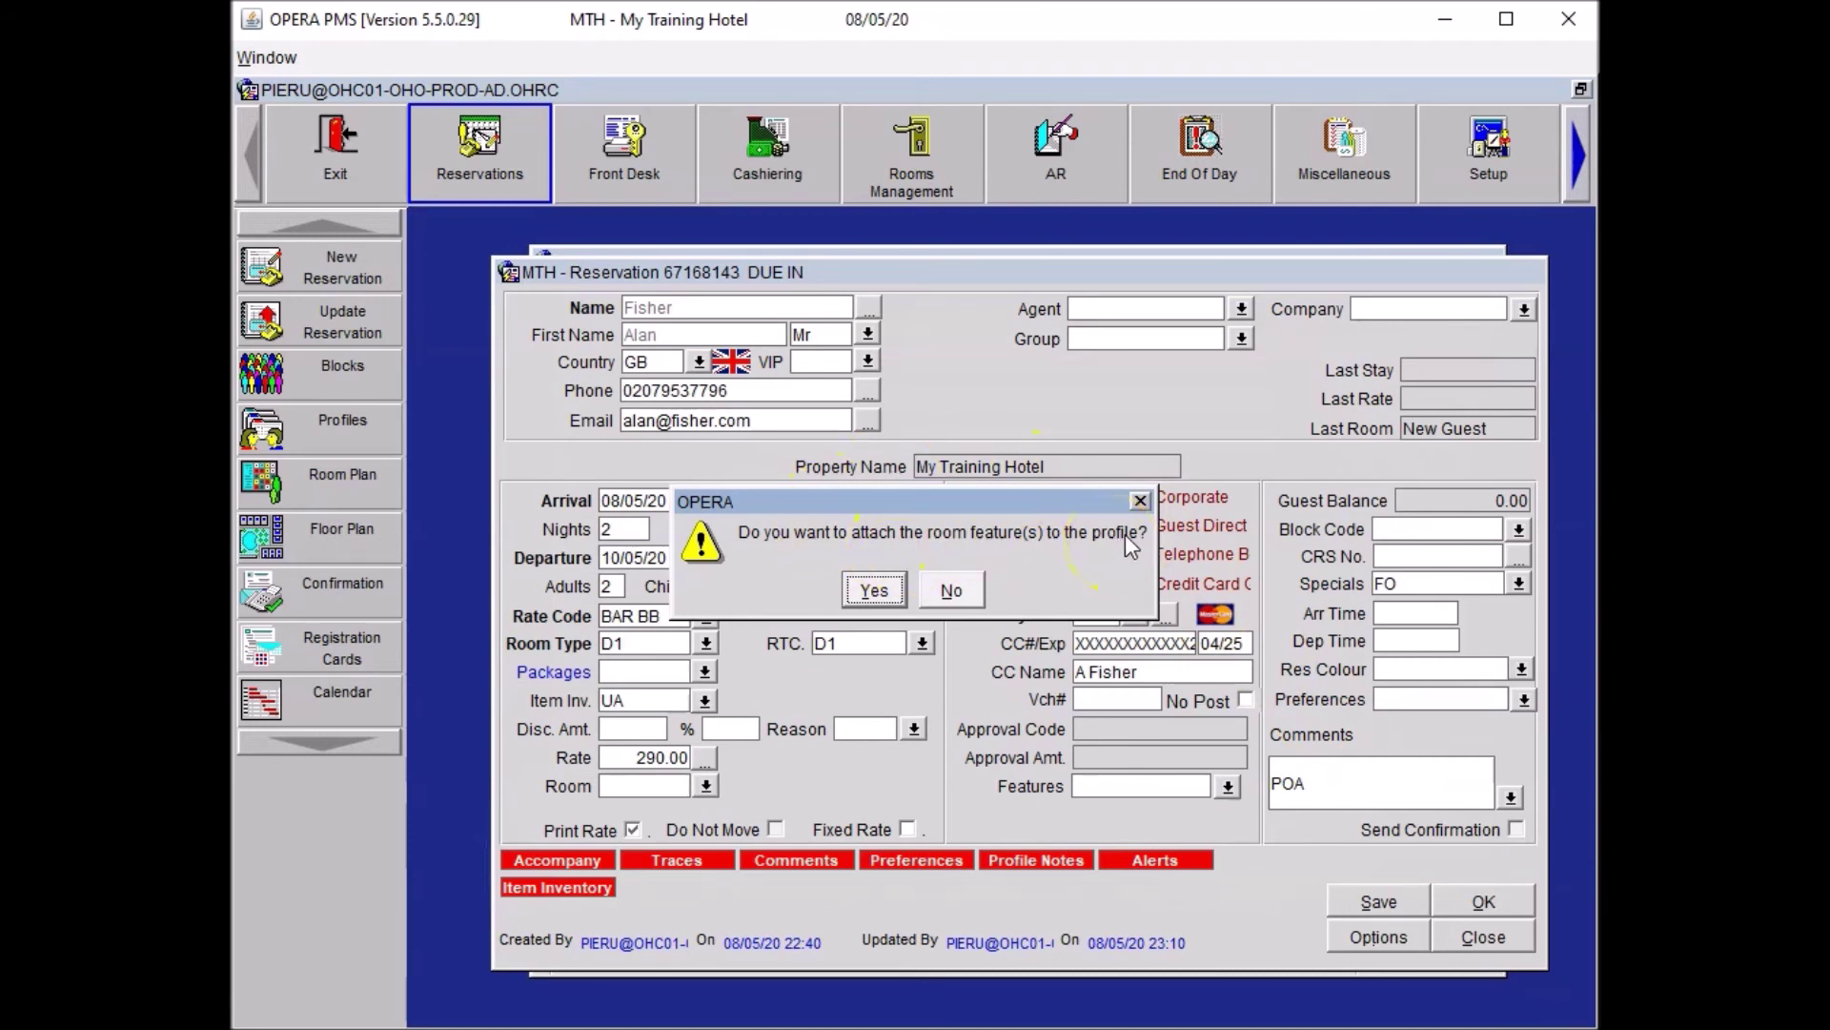
left_click(872, 590)
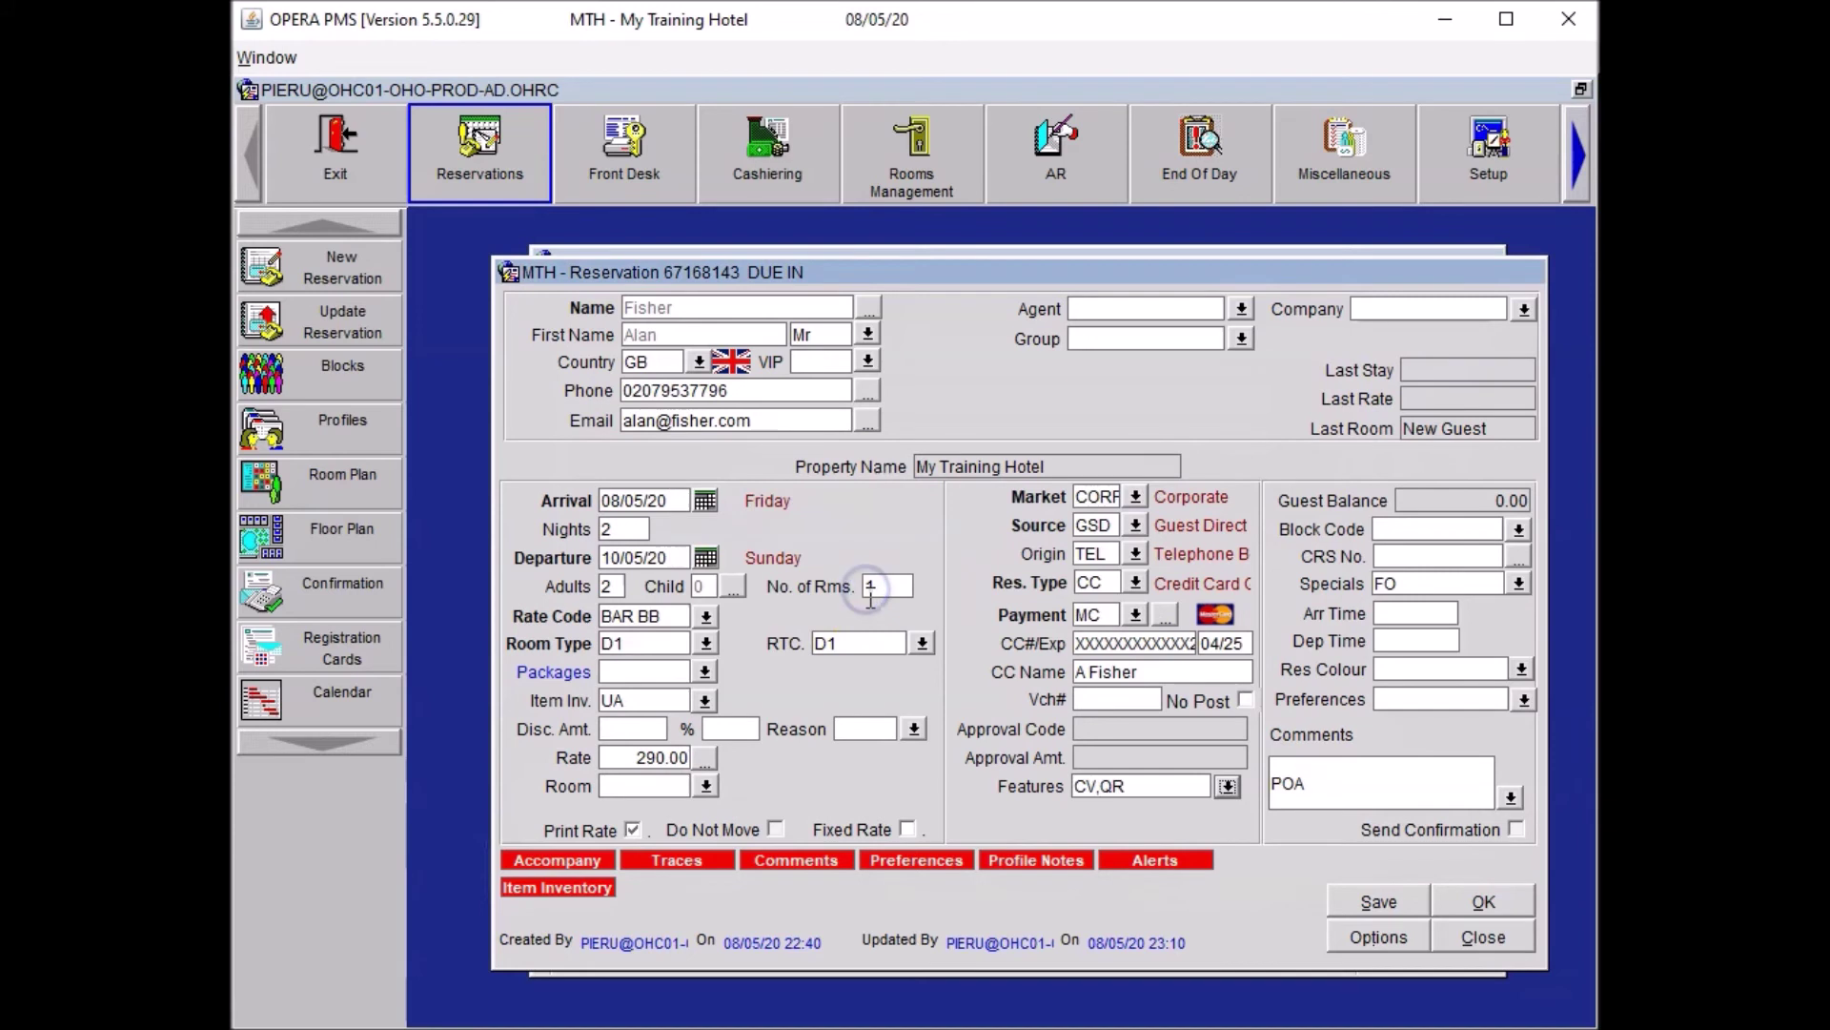
left_click(1379, 902)
left_click(1376, 901)
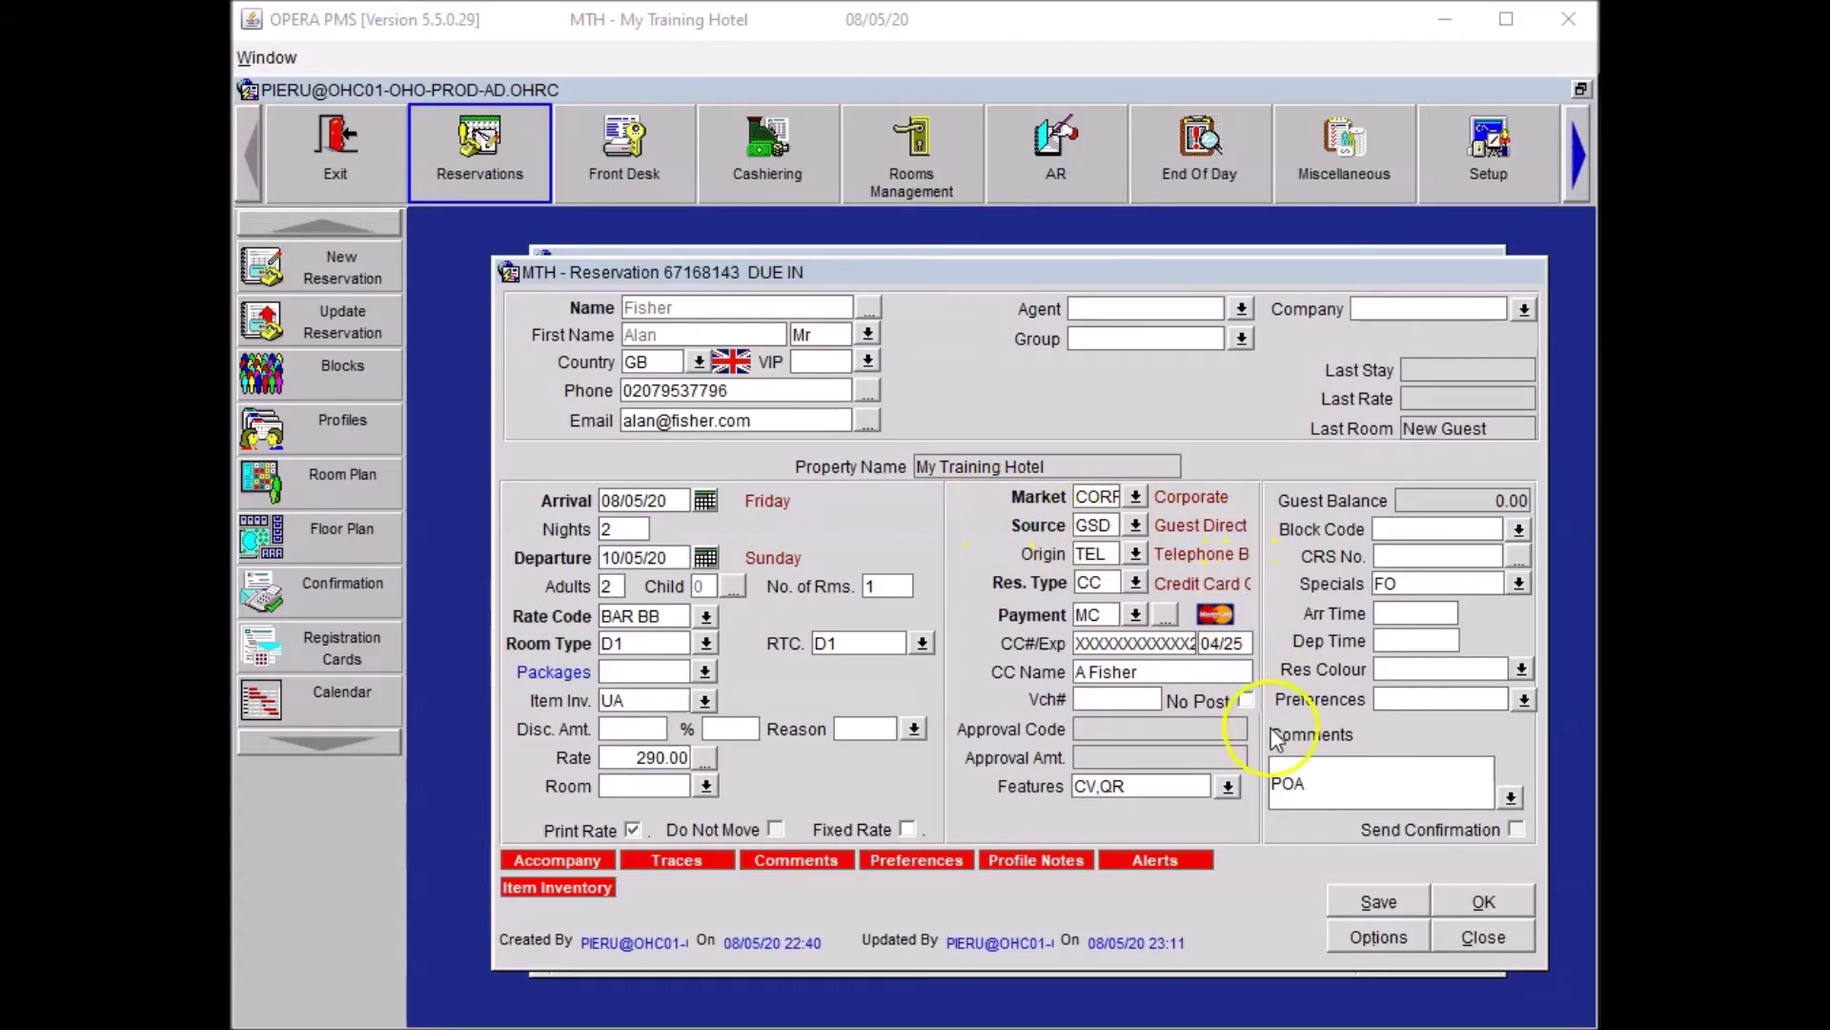
Add preference DT The Daily Telegraph to reservation and profile, save, then search available rooms.
left_click(1524, 699)
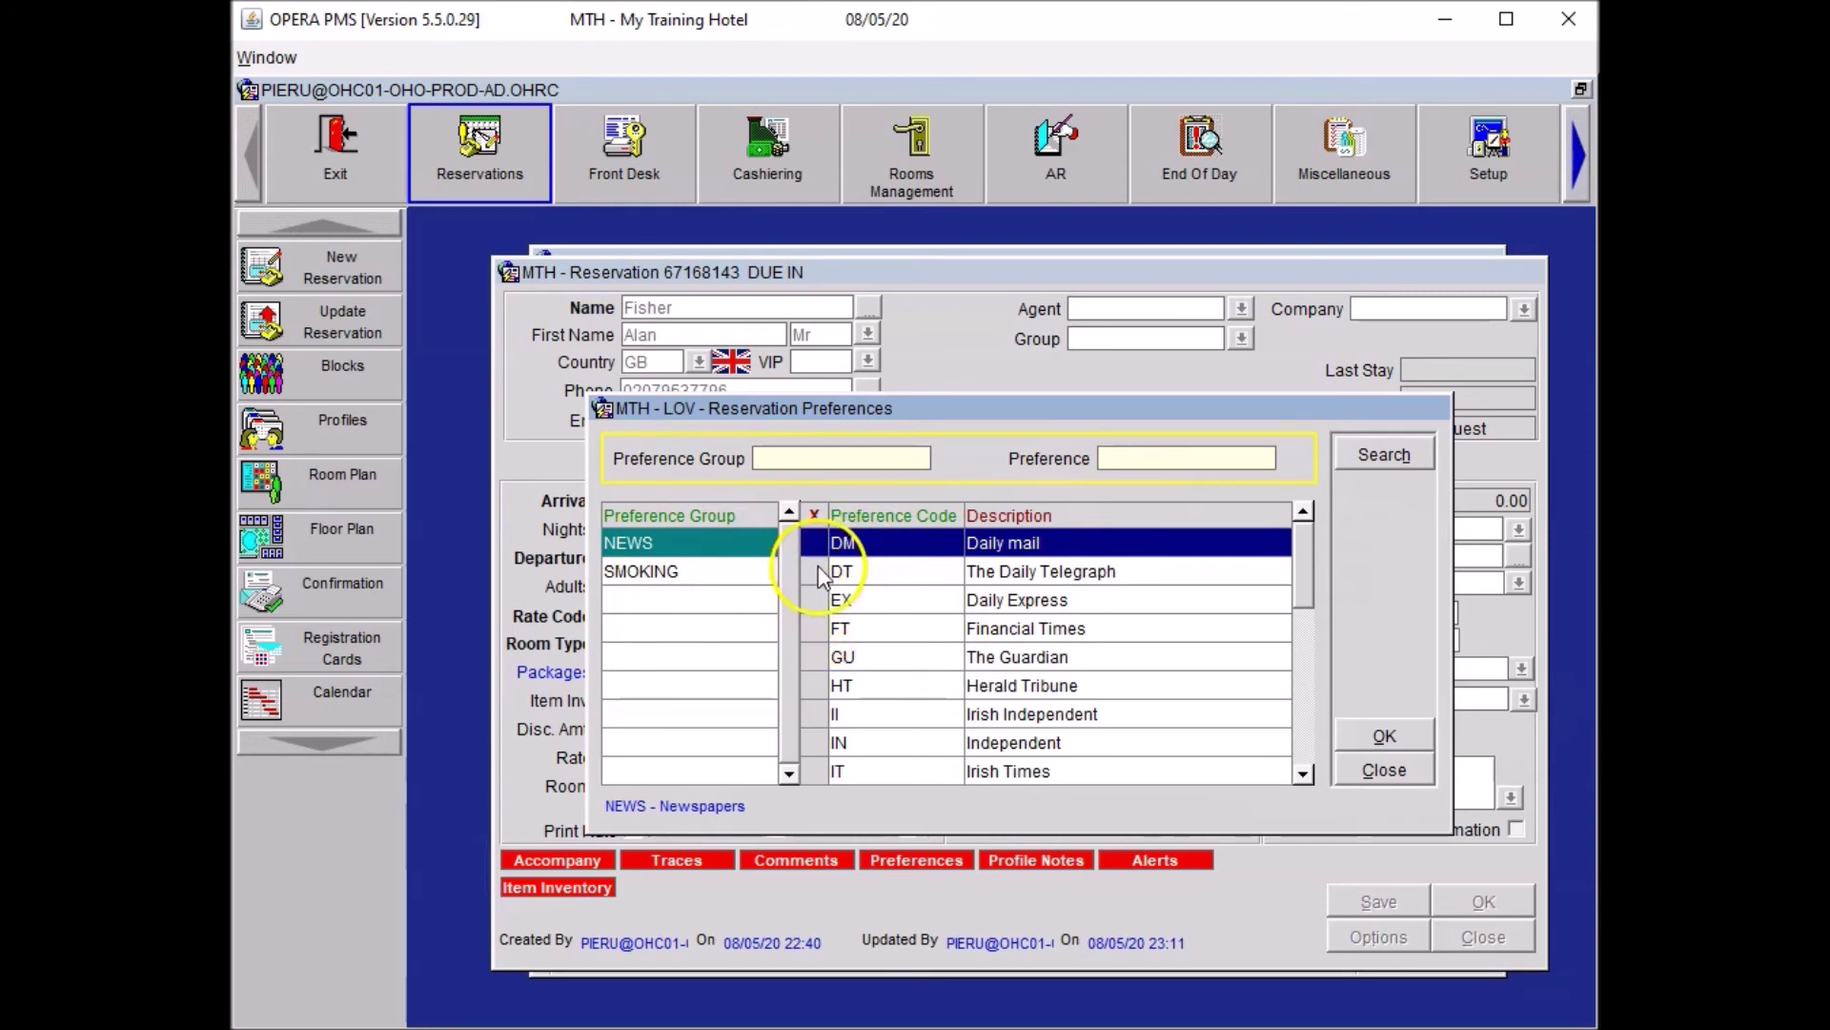
left_click(818, 569)
left_click(1389, 729)
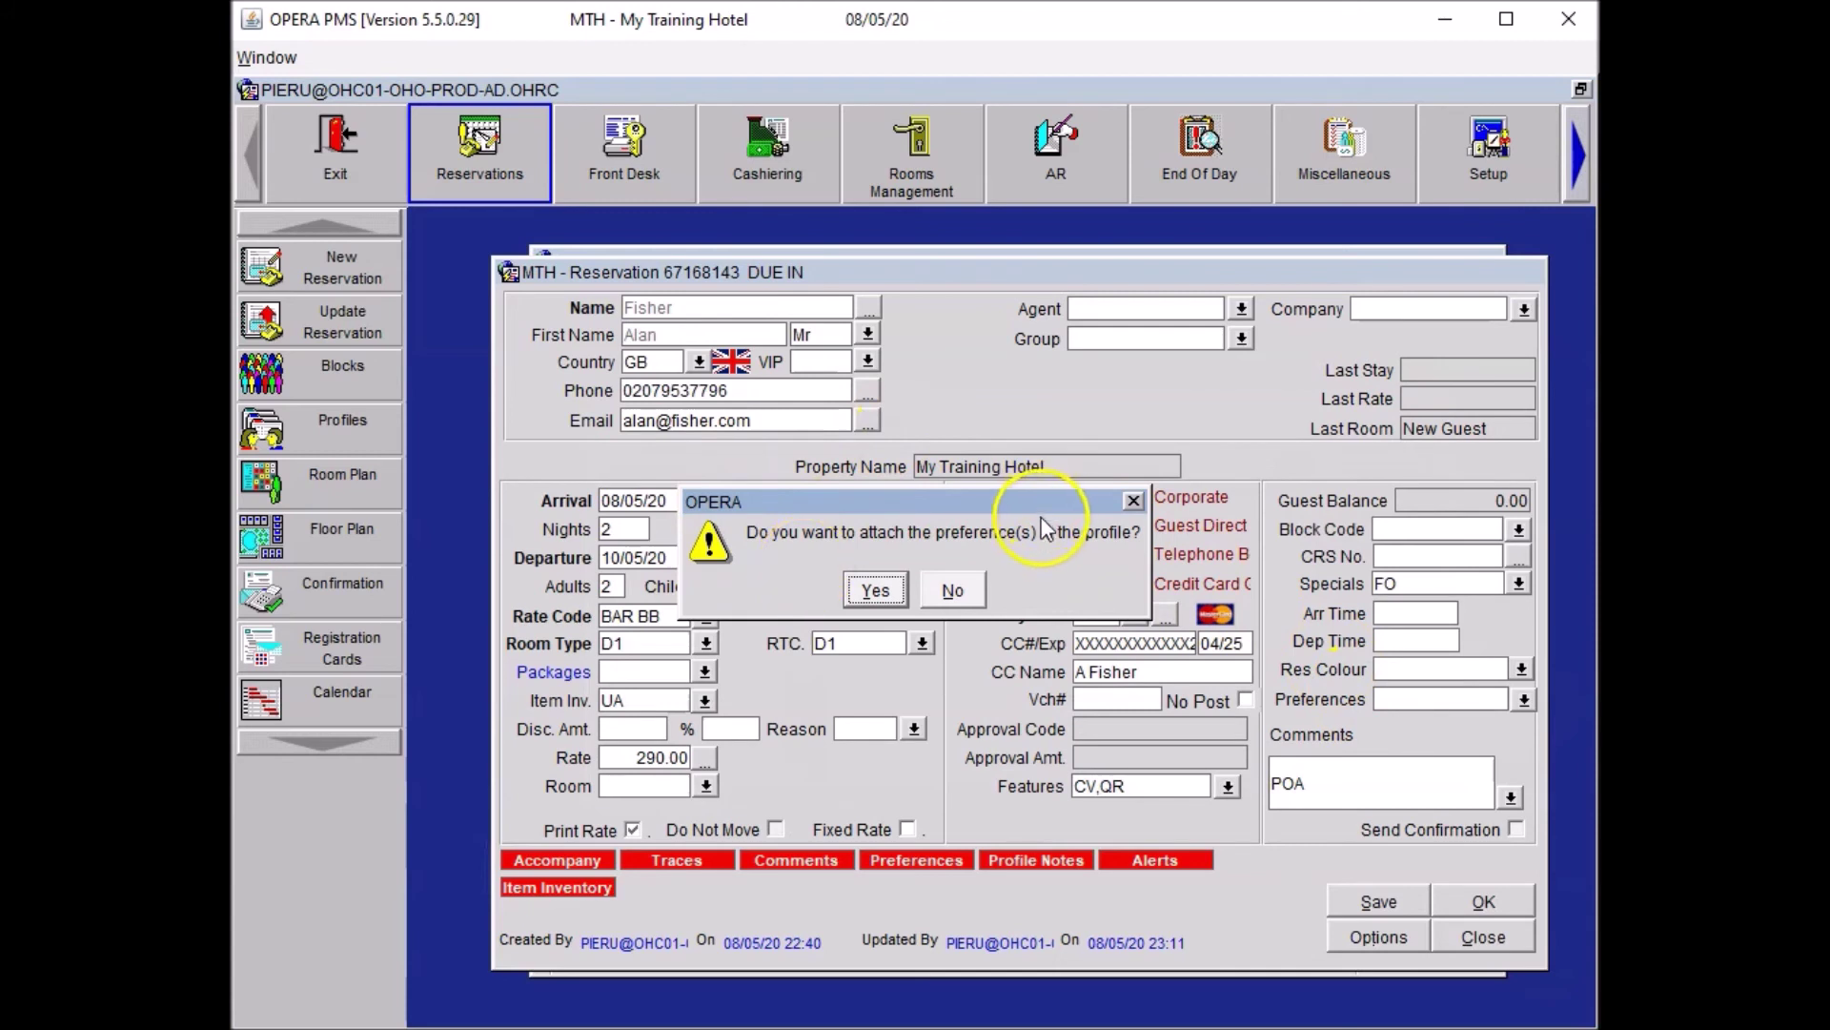
left_click(956, 591)
left_click(1362, 891)
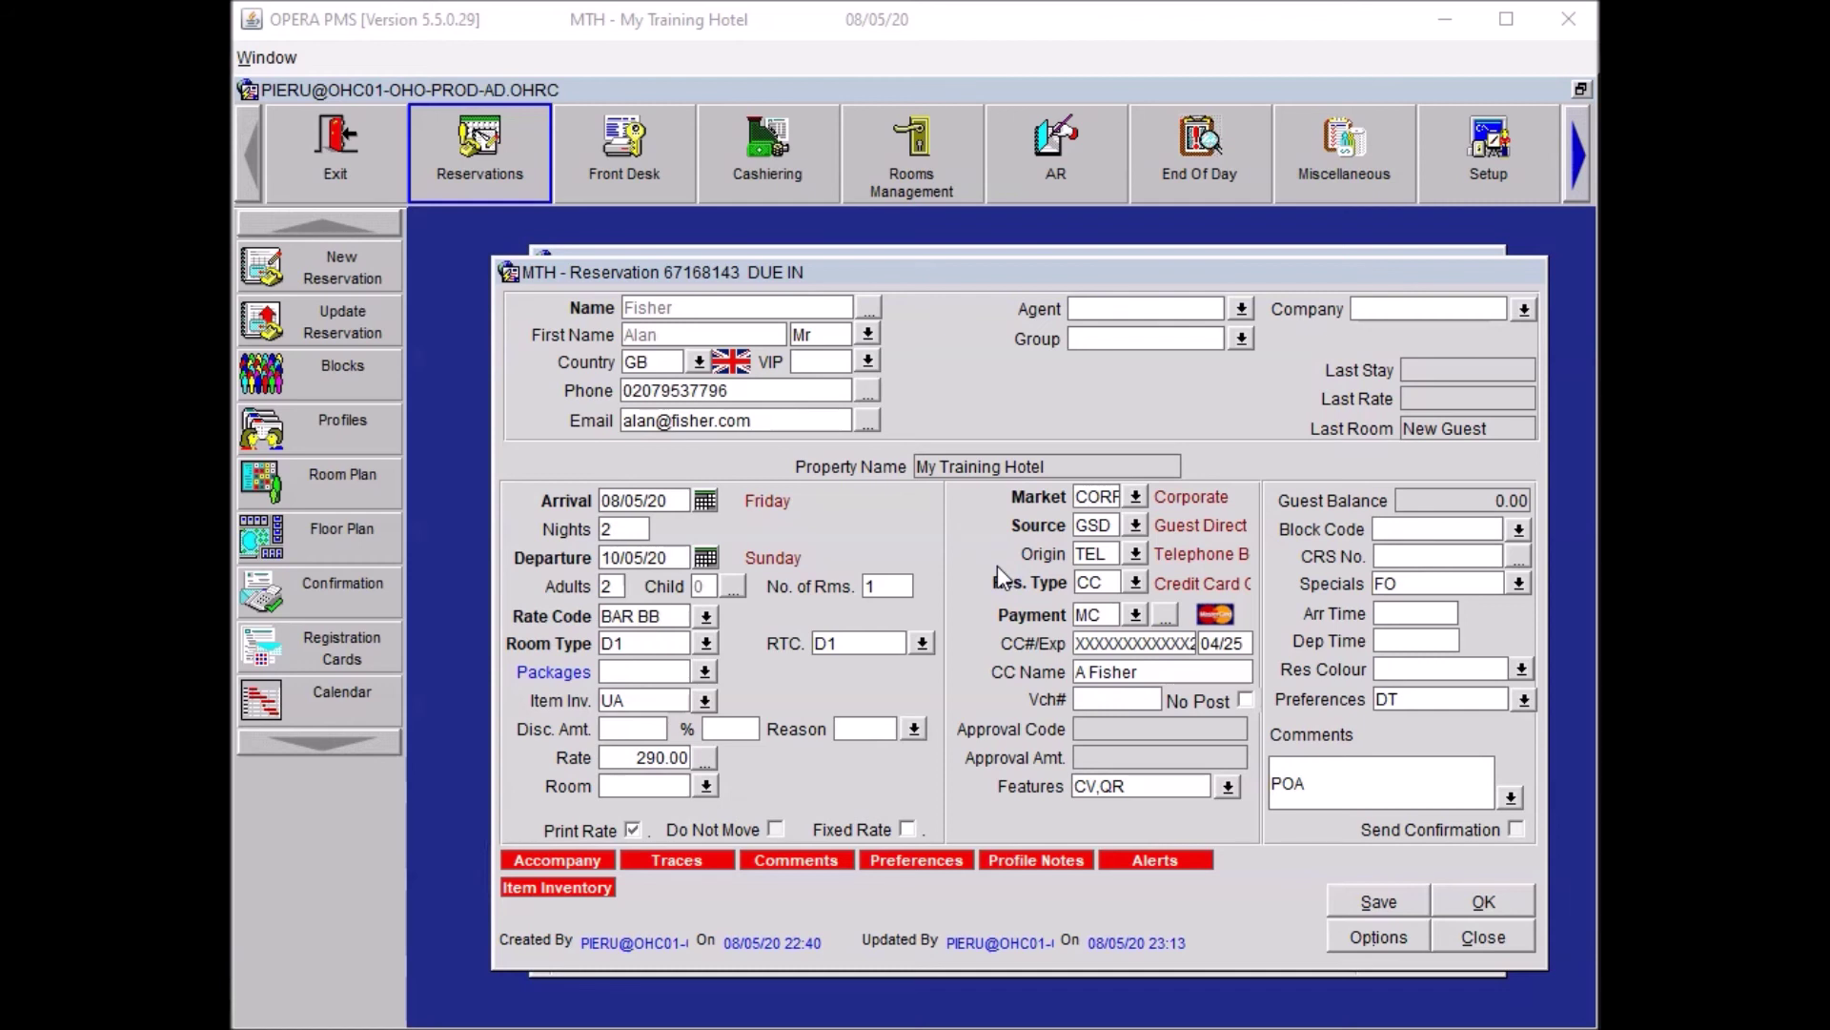
left_click(707, 785)
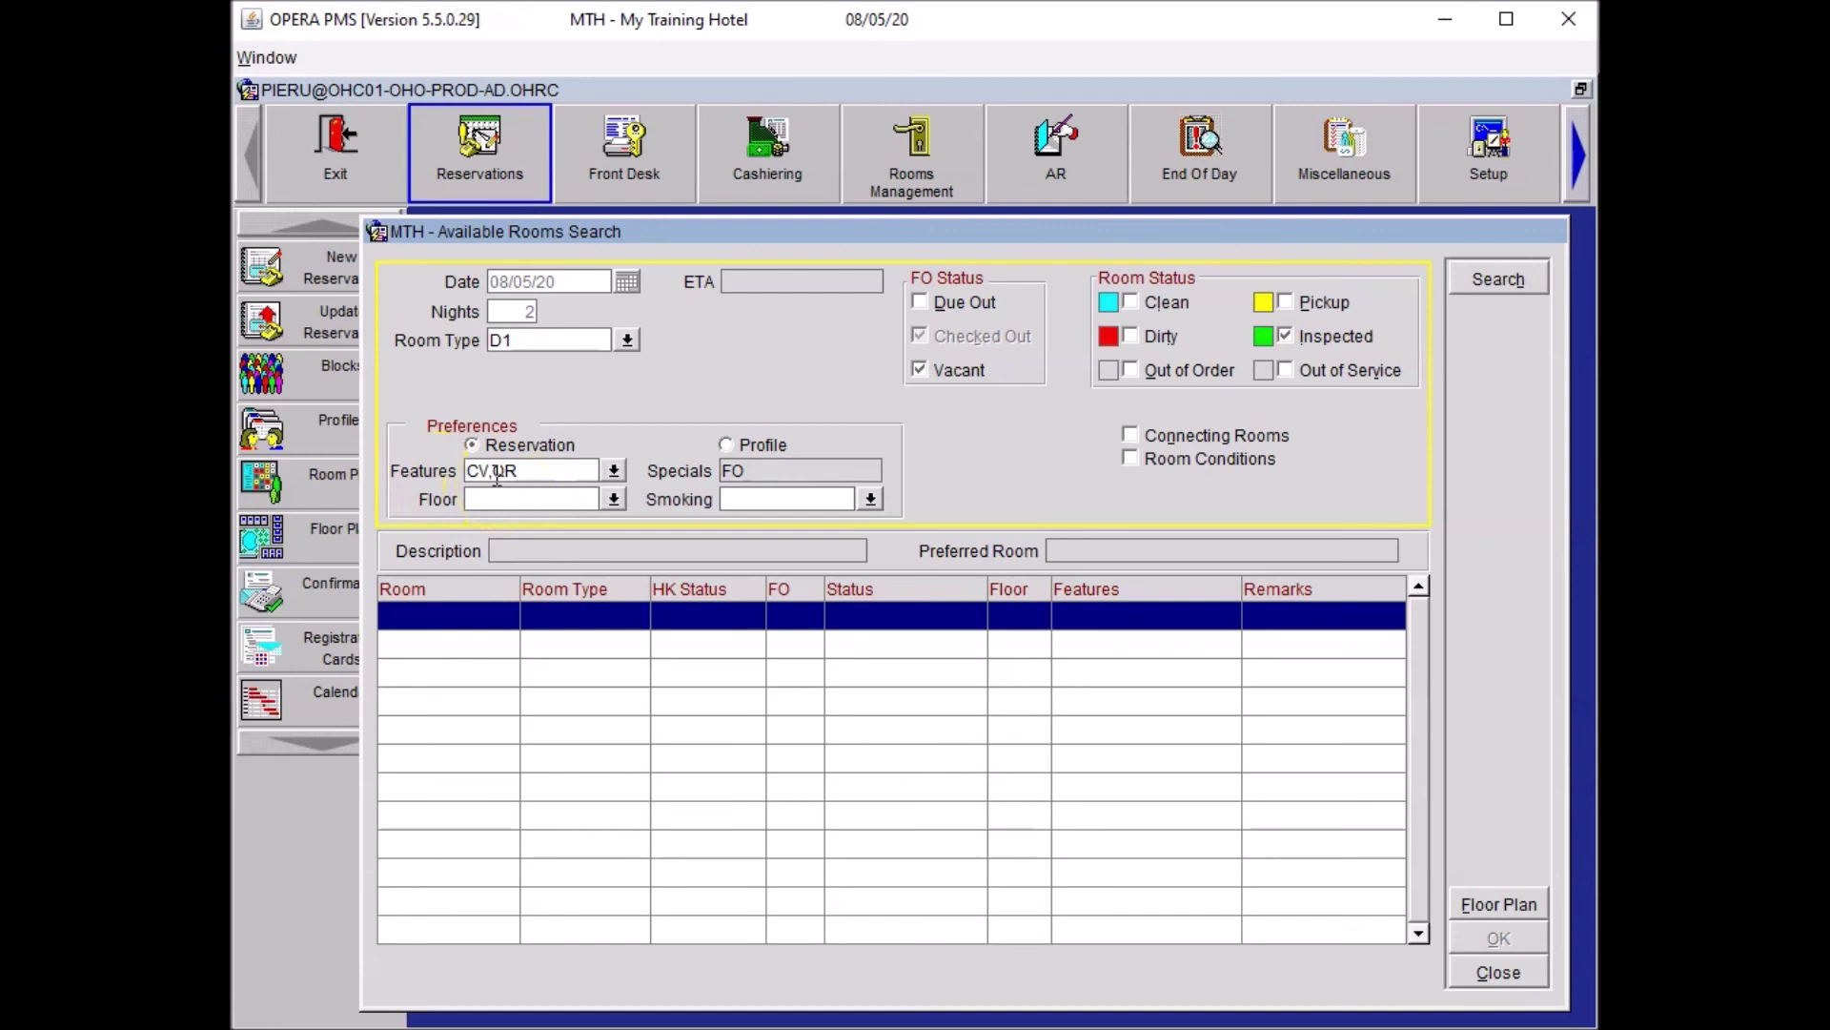
Remove CV from the feature criteria, search for QR rooms, and assign room 406.
left_click_drag(490, 471, 464, 471)
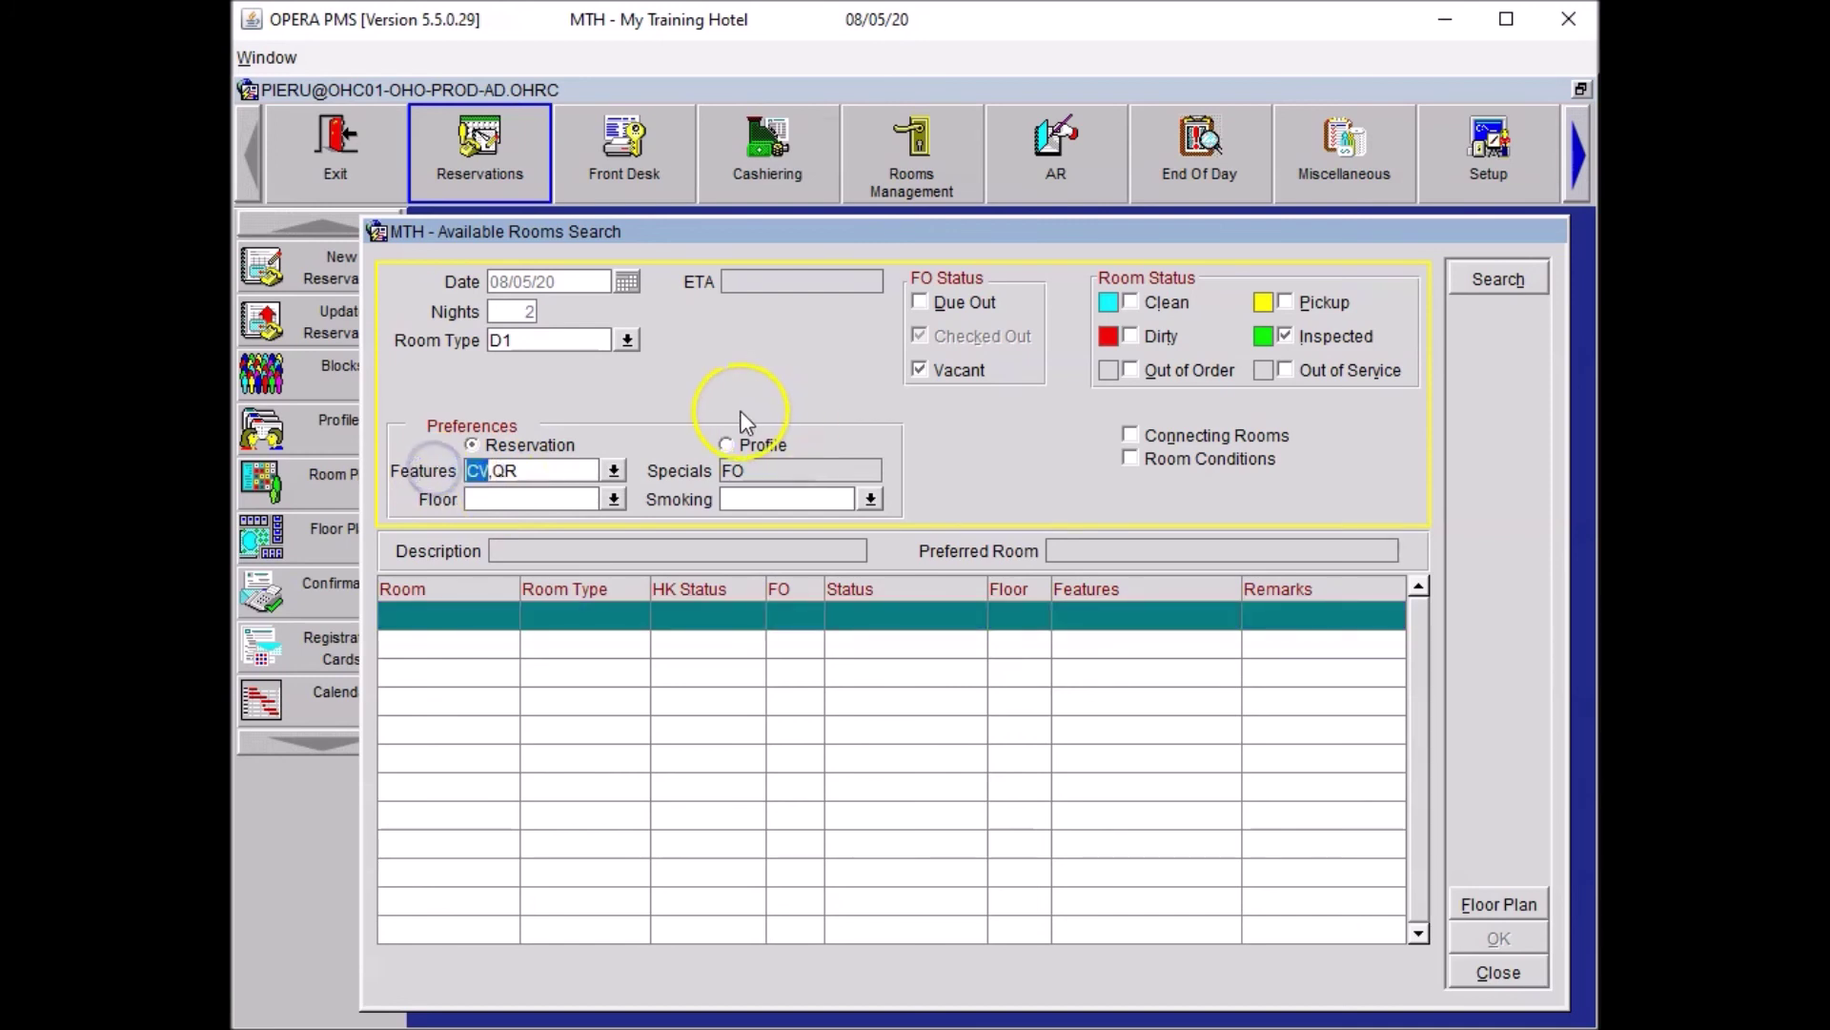
key("BackSpace")
key("Delete")
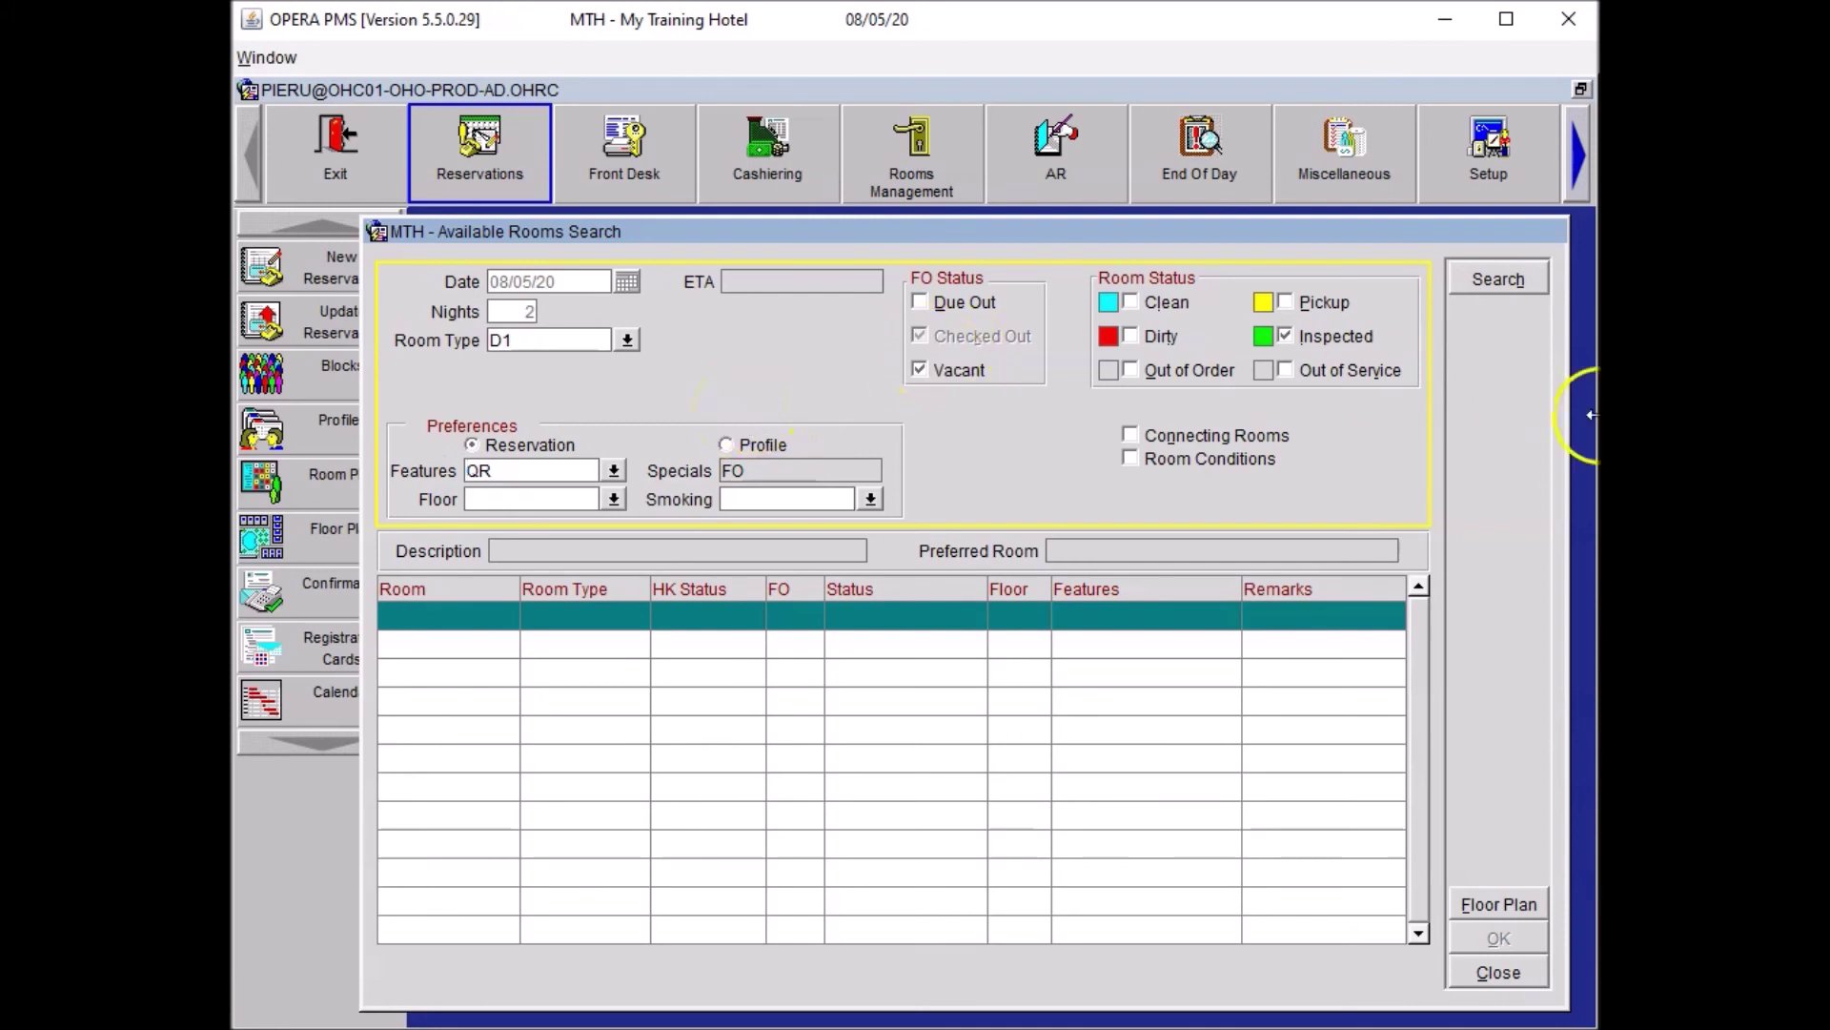
left_click(1512, 277)
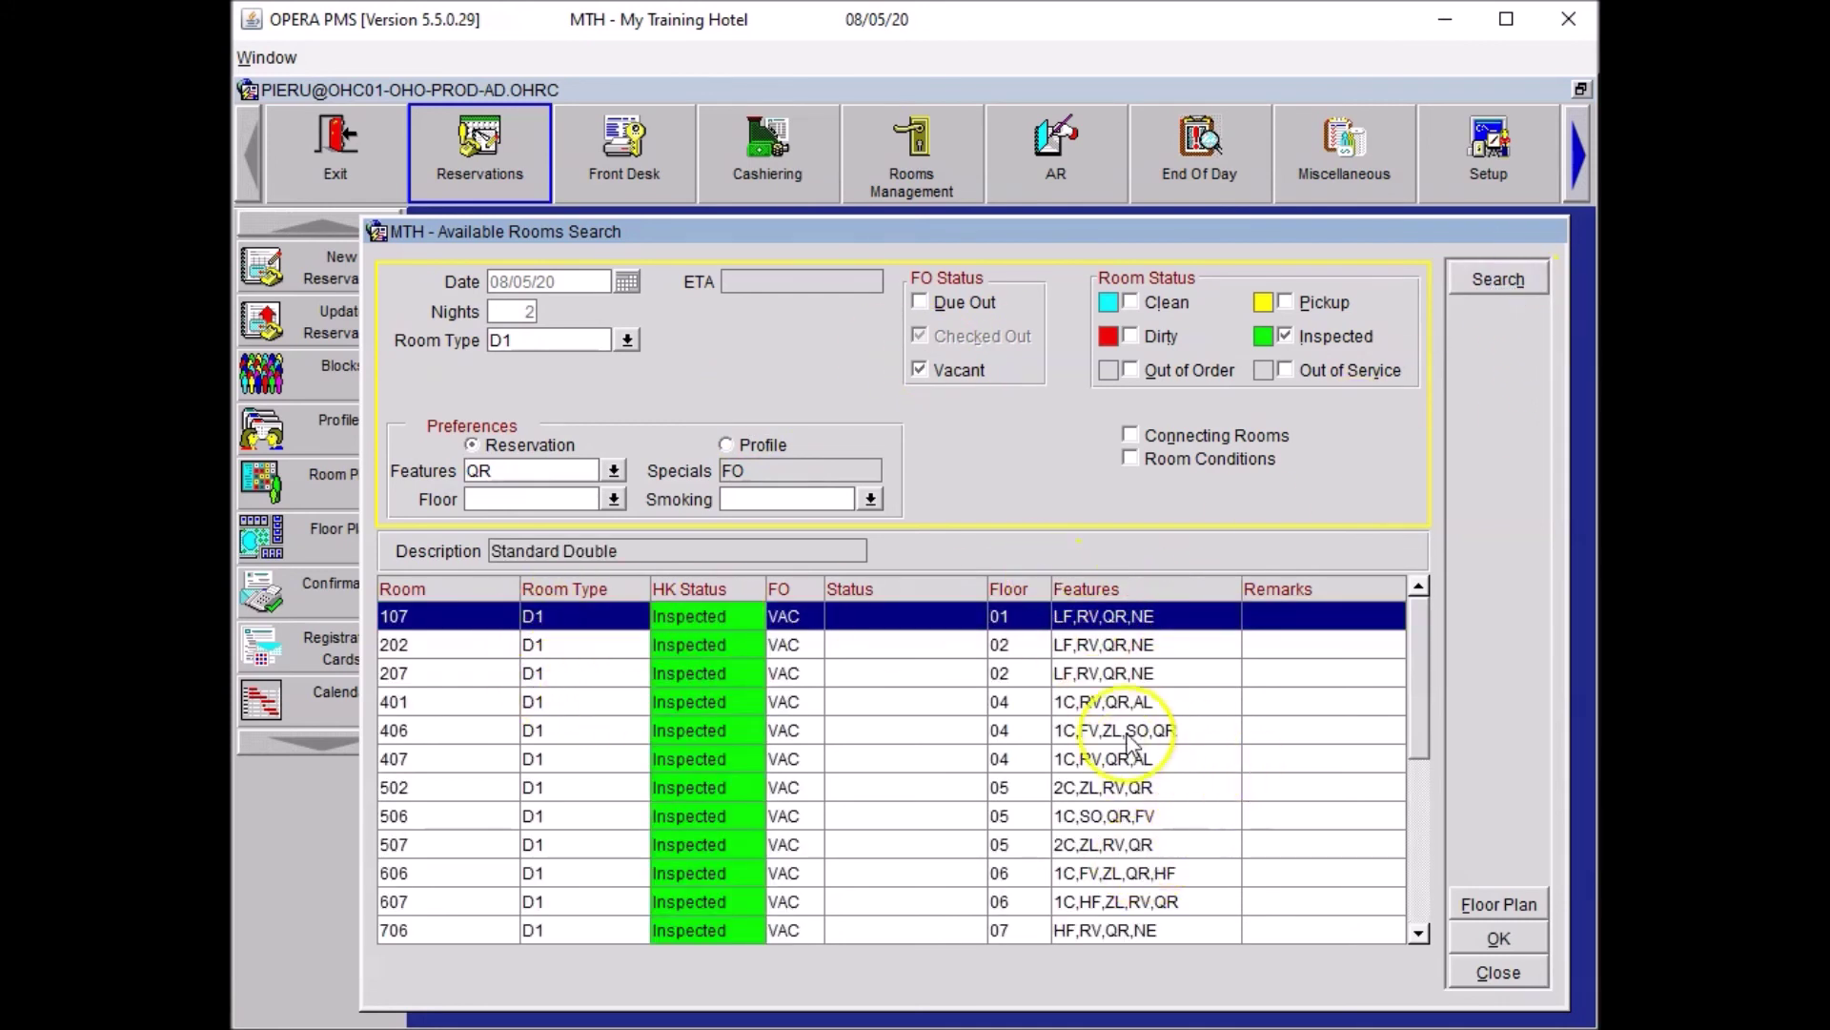
left_click(1095, 734)
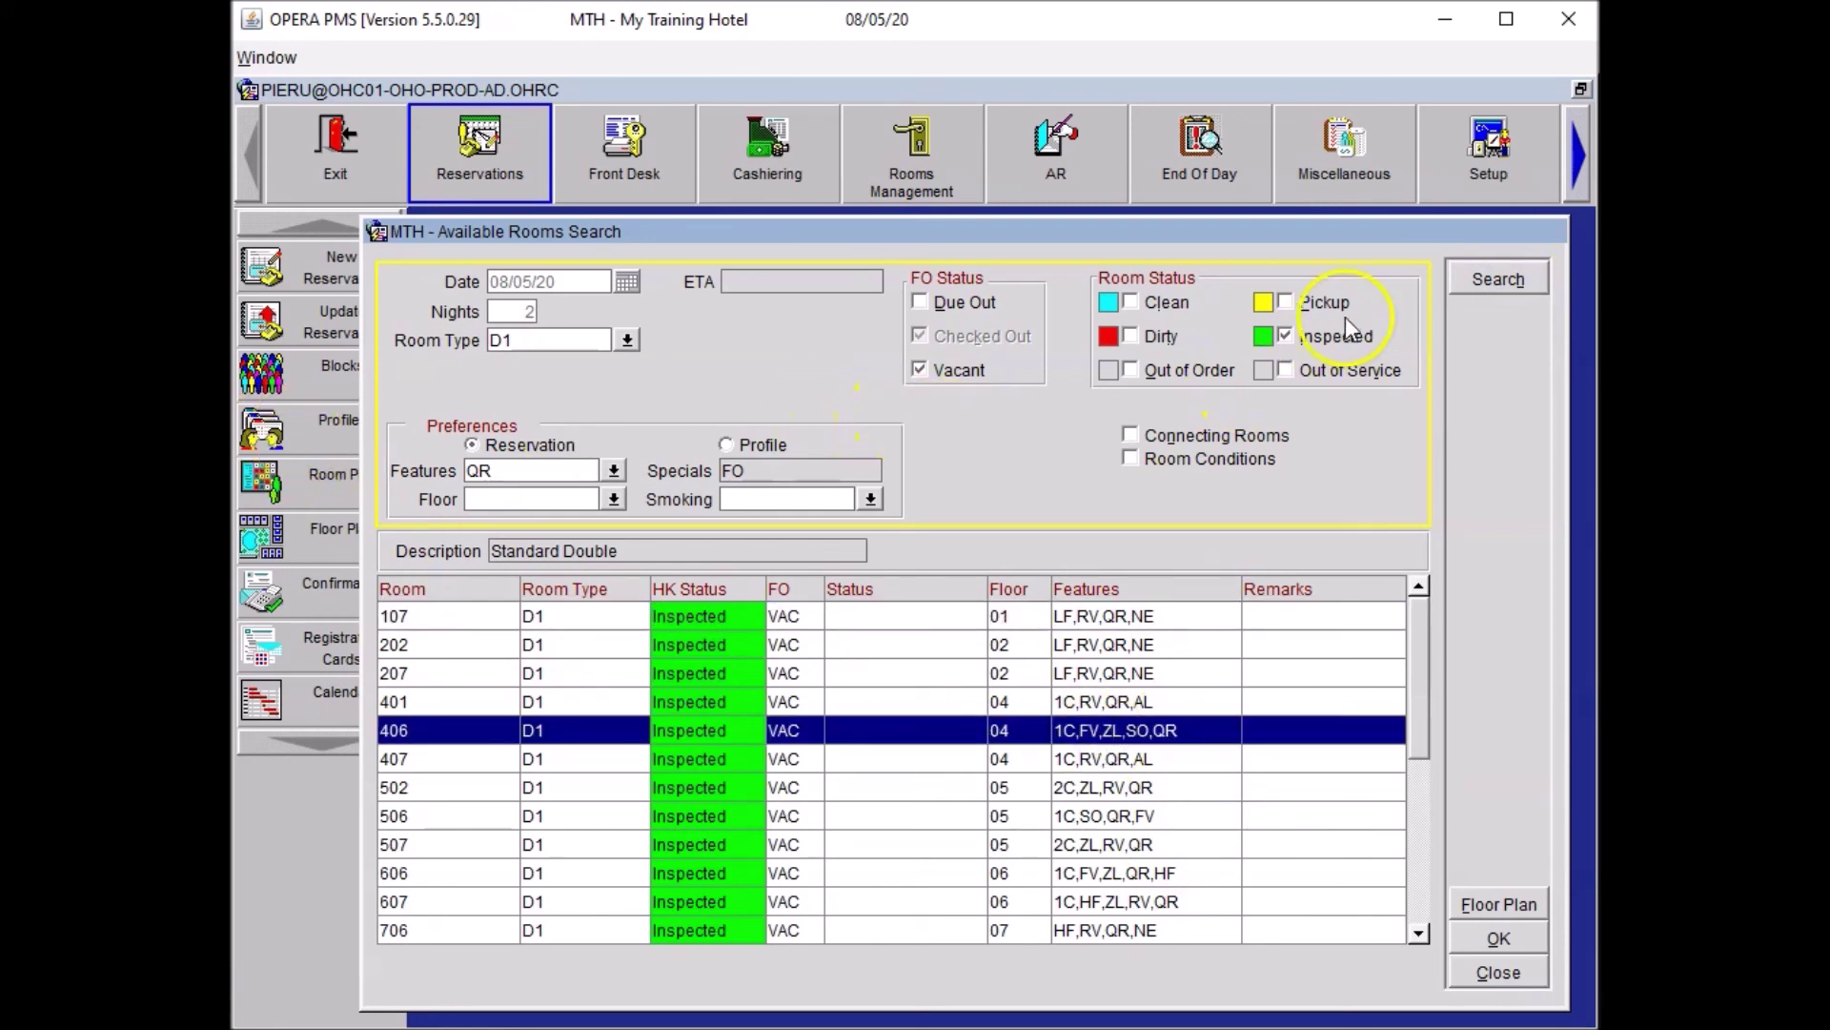
left_click(1501, 940)
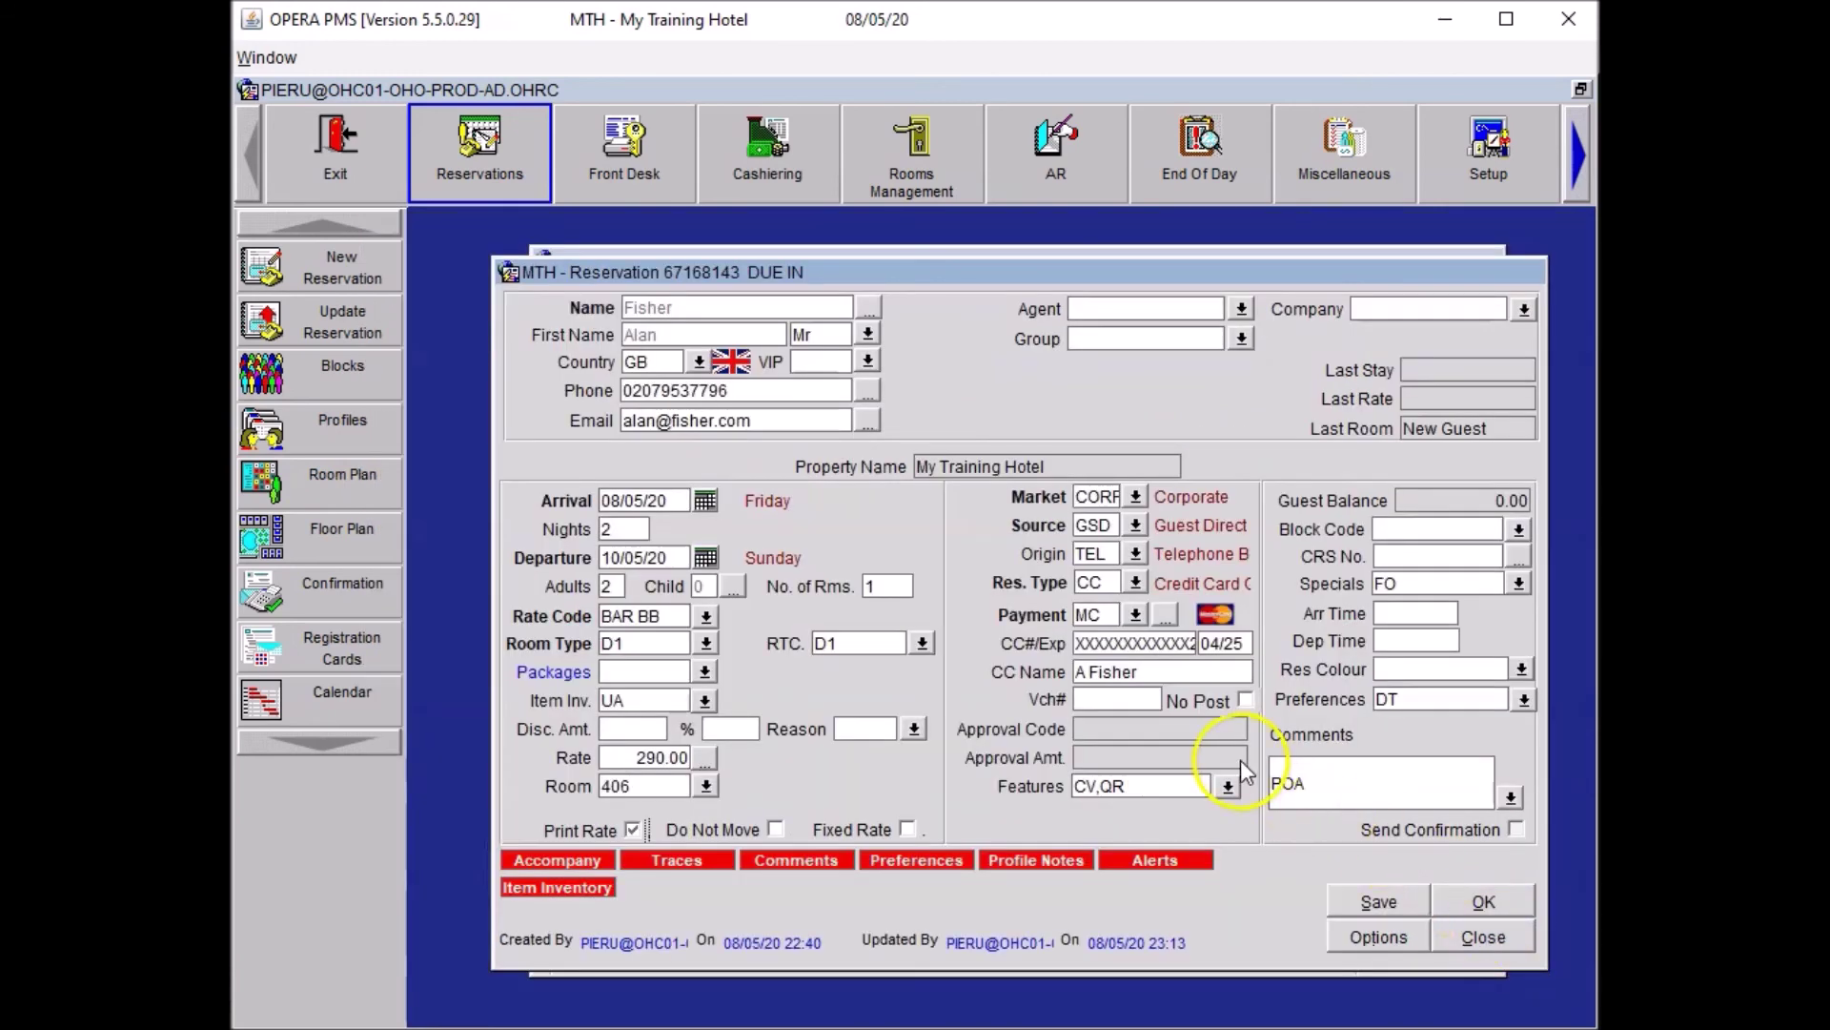
Append '*DNM Flowers, Foam bedding' after POA in Comments, save, and close the reservation.
left_click(1325, 782)
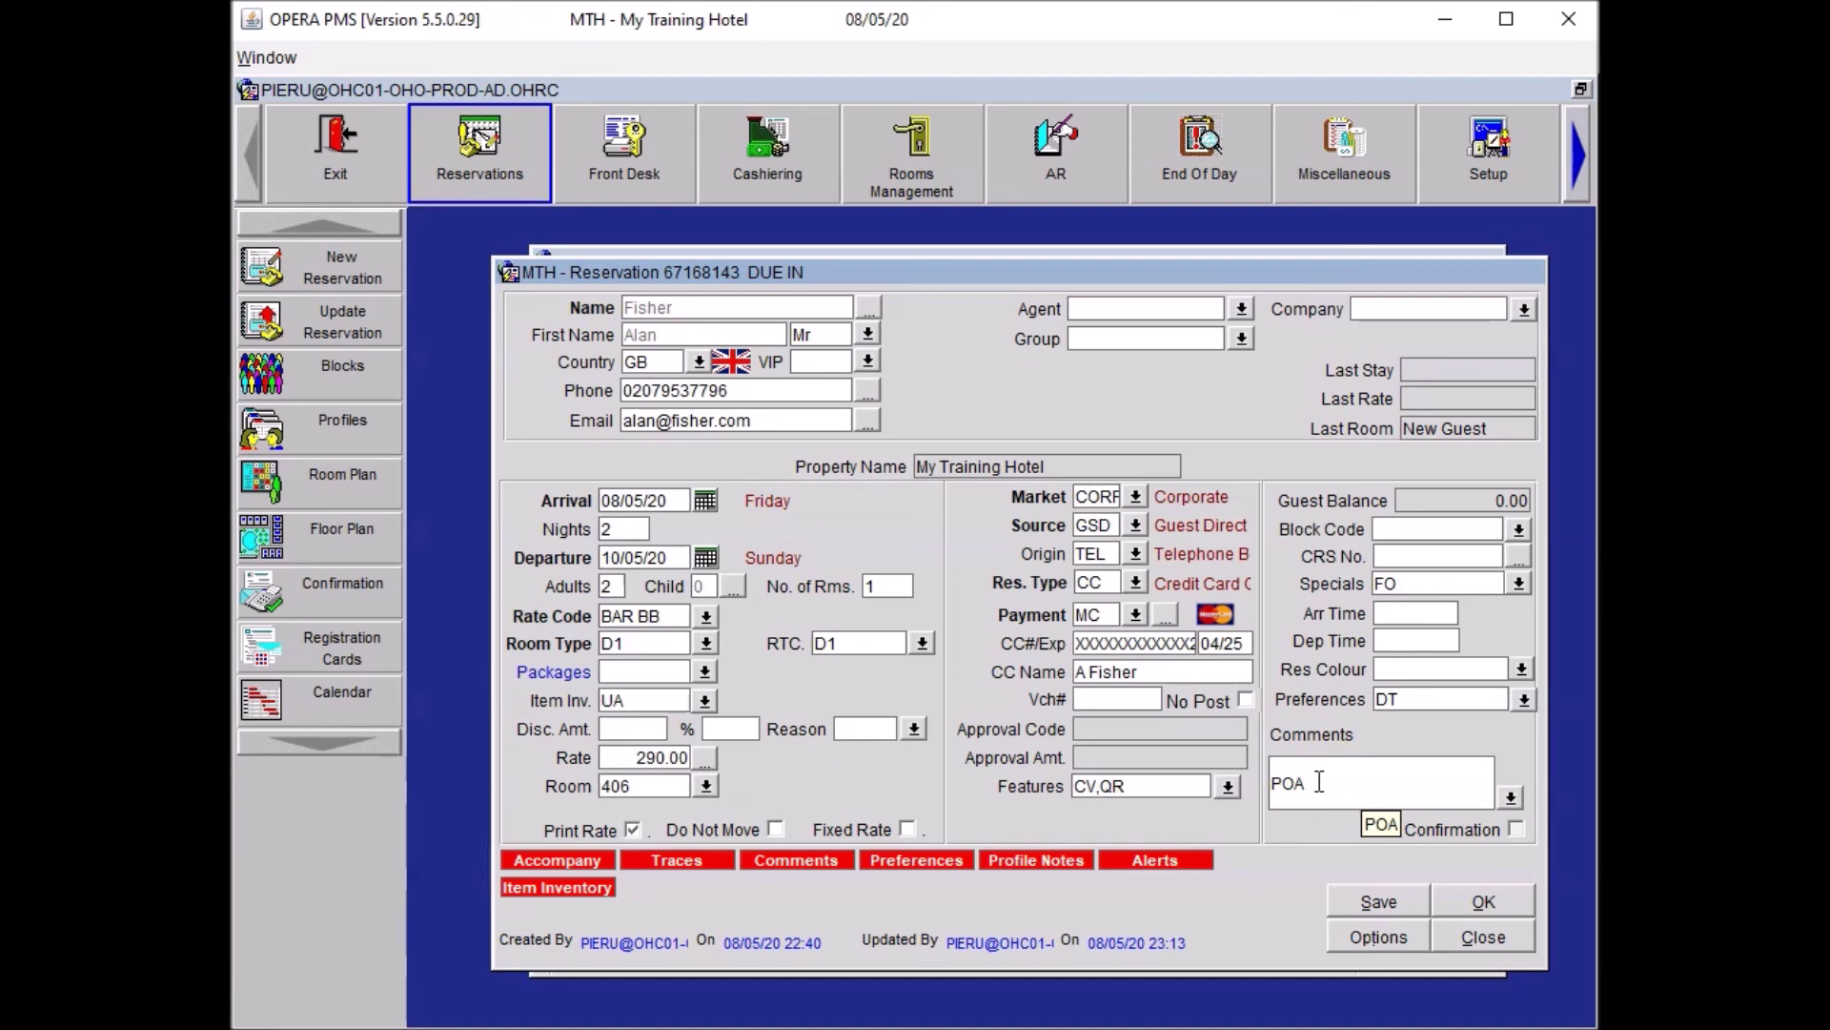
type("*DNM")
type("Flowers,")
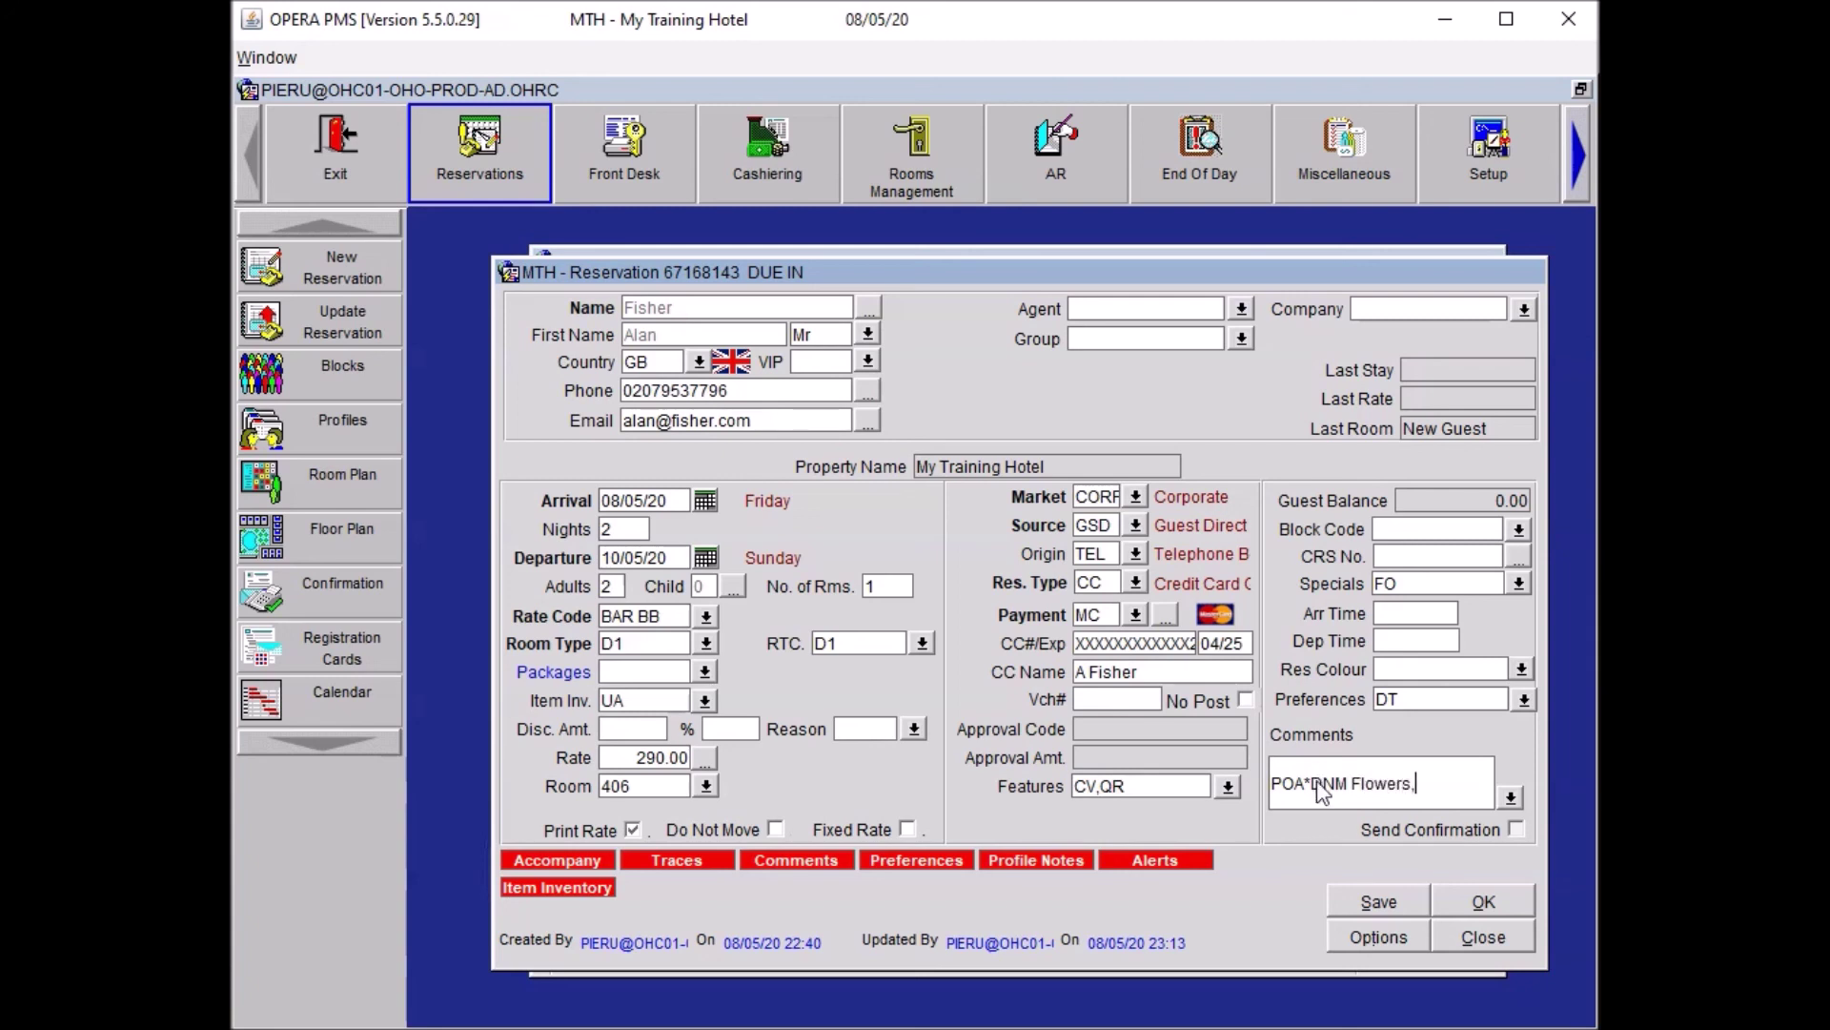
type(" Foam bedding")
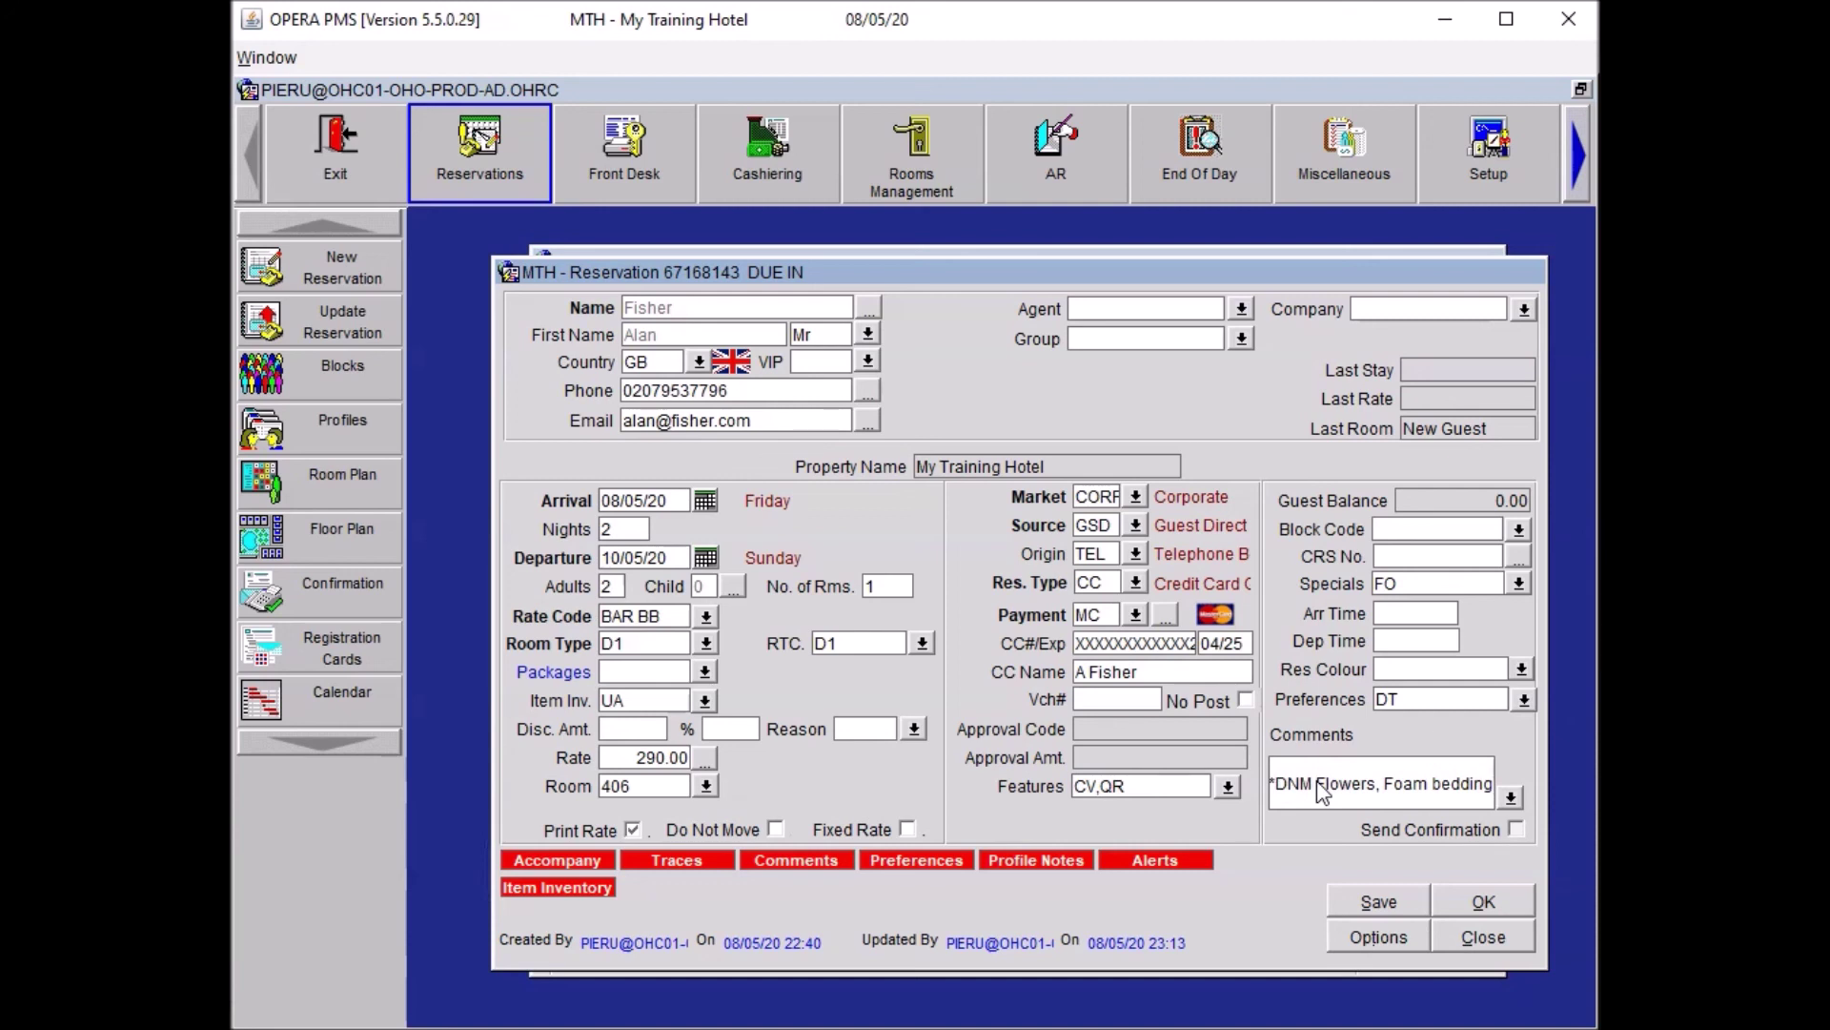
left_click(1358, 878)
left_click(1365, 904)
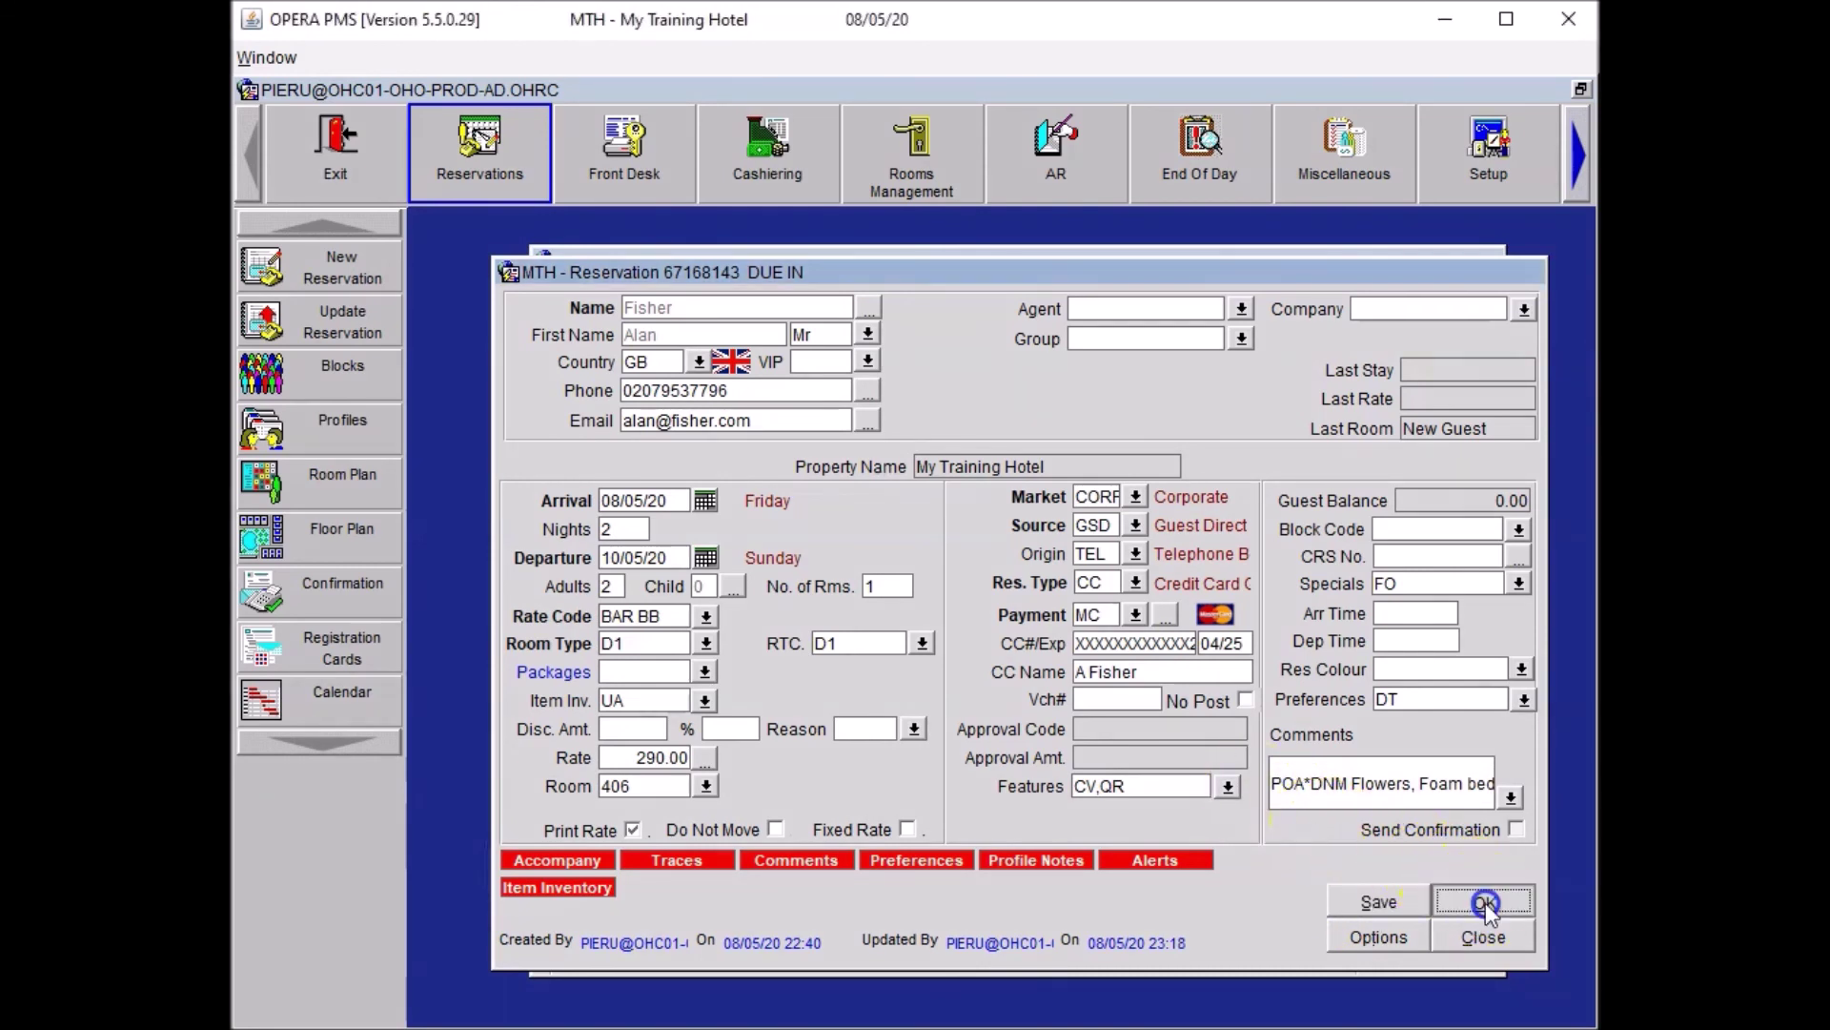
key("Escape")
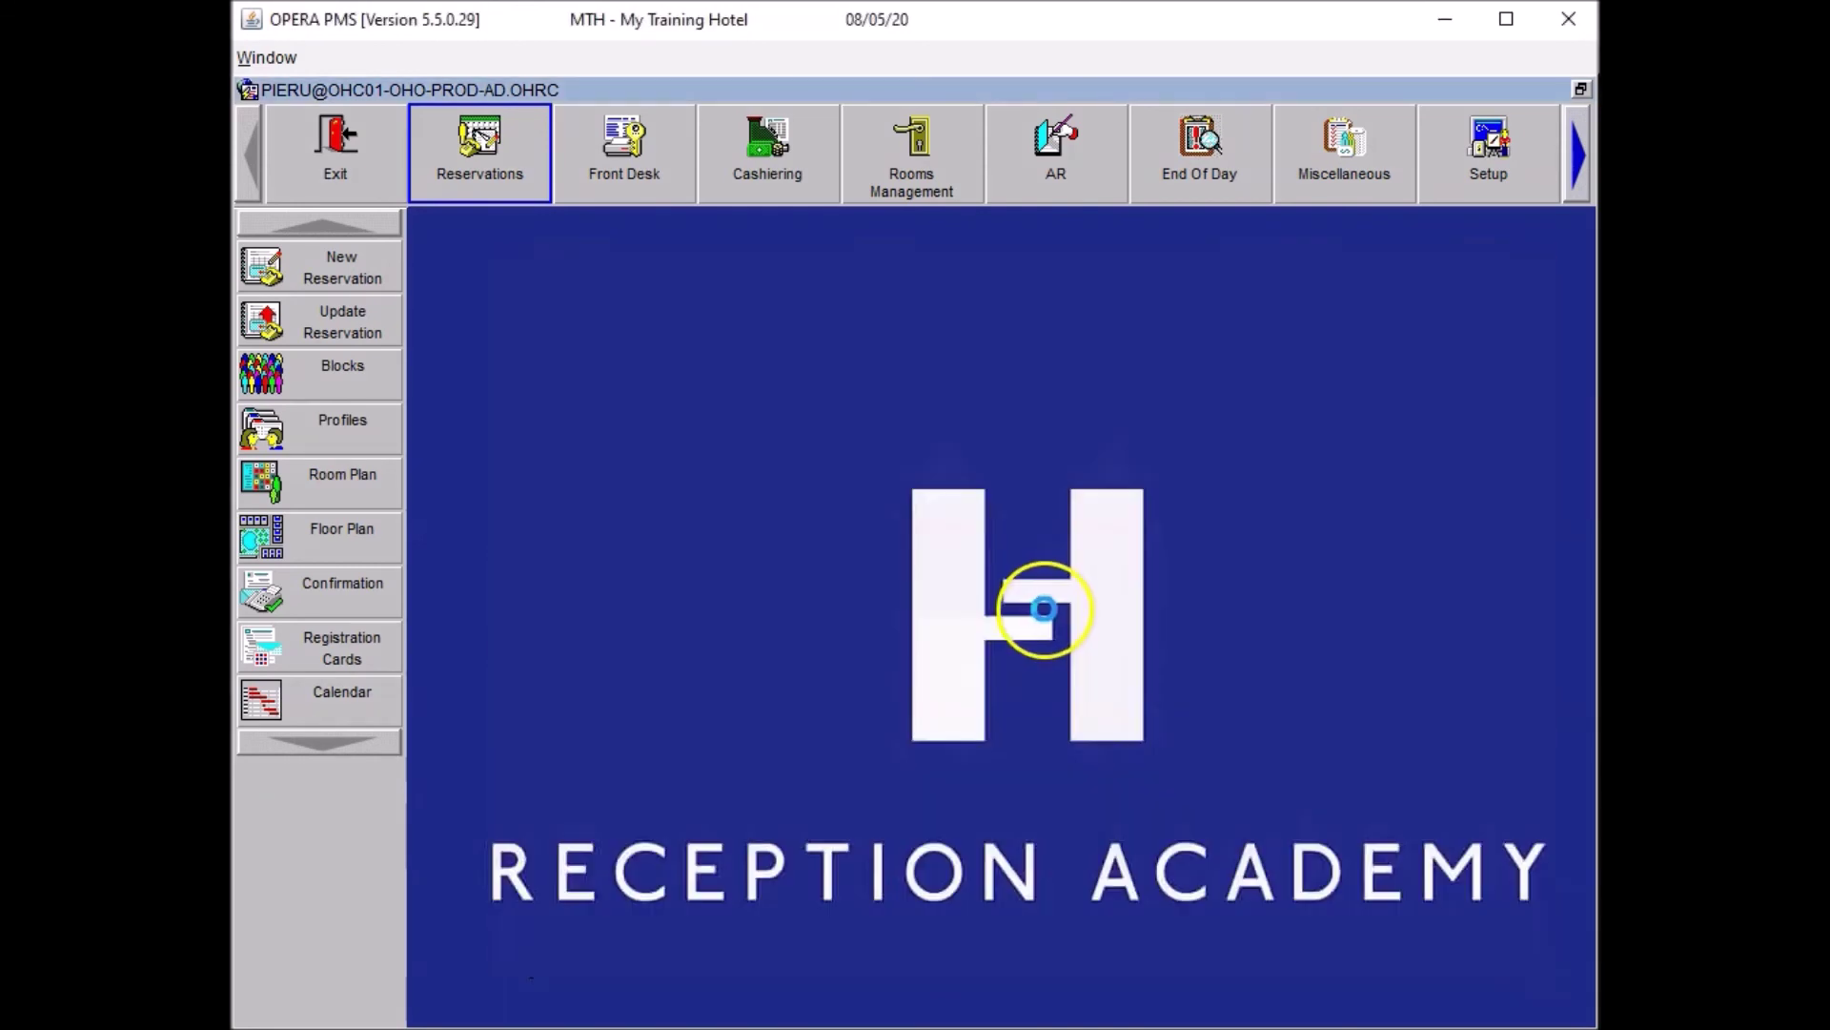